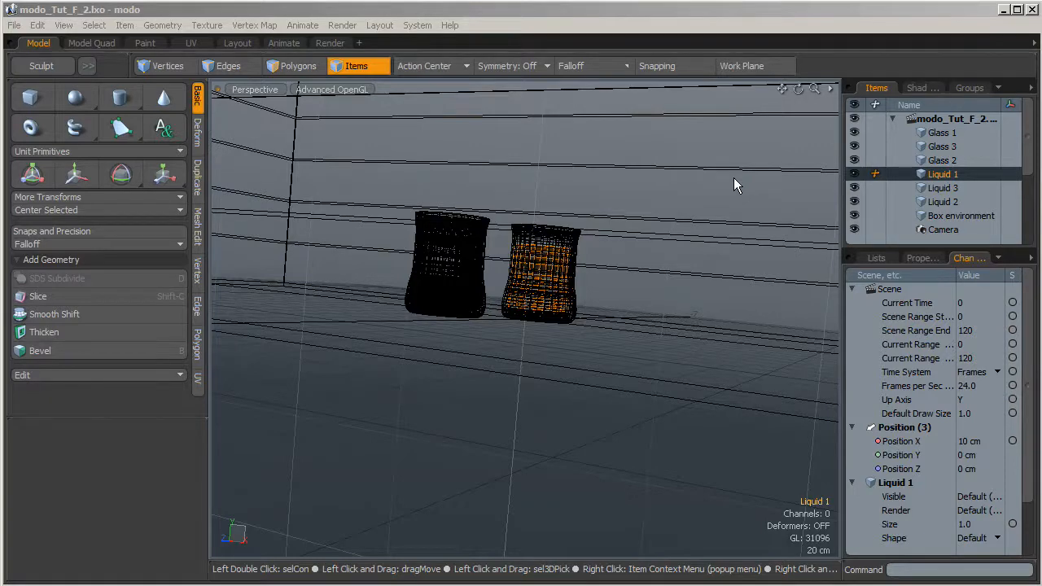
Switch to the Render layout and orbit the camera view of the glasses to a lower angle
{"action": "left_click_drag", "start_coordinate": [734, 185], "coordinate": [752, 307]}
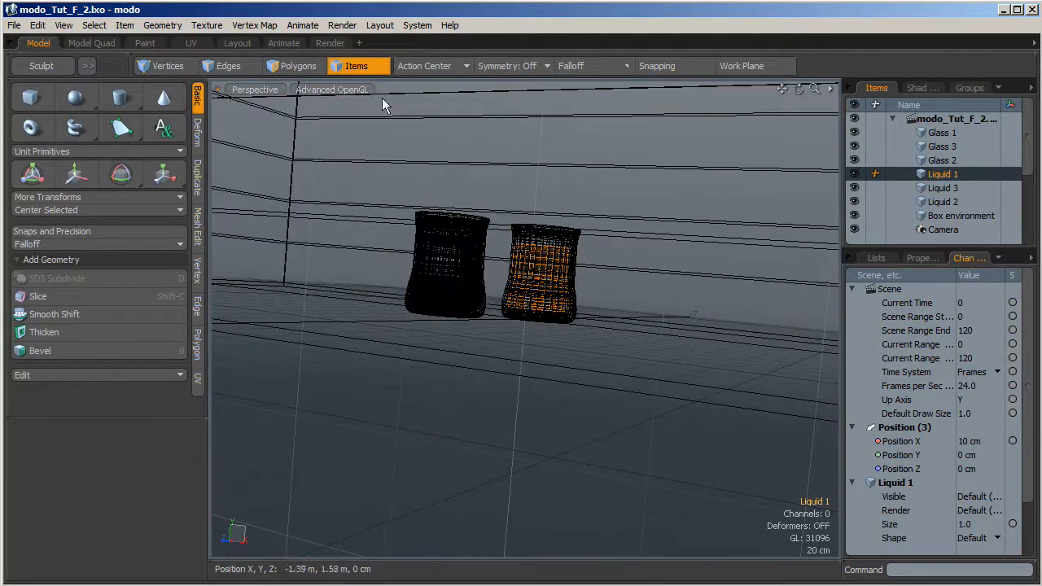
{"action": "left_click", "coordinate": [330, 43]}
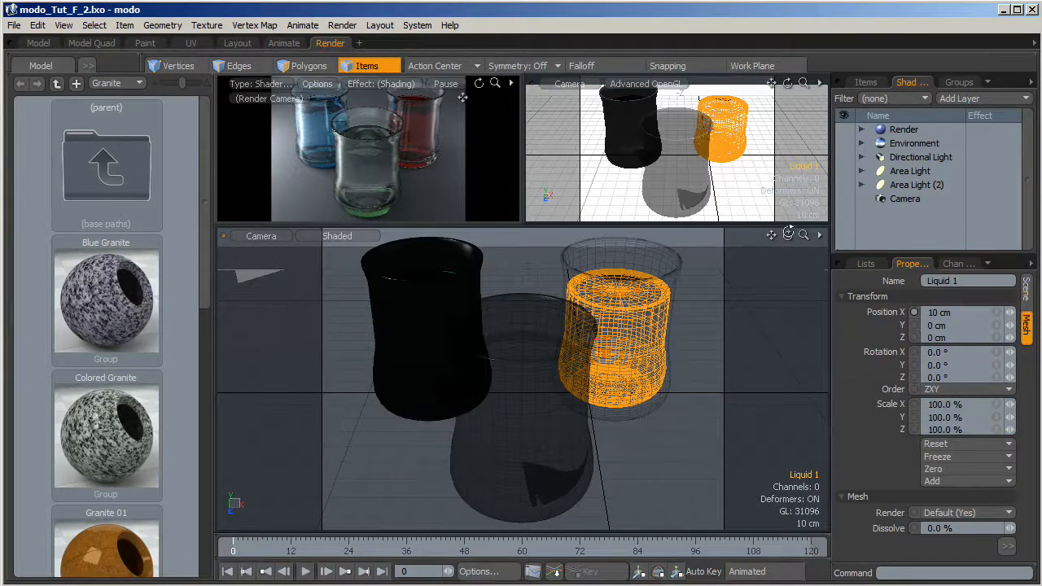
{"action": "mouse_move", "coordinate": [787, 236]}
{"action": "left_mouse_down"}
{"action": "mouse_move", "coordinate": [716, 238]}
{"action": "mouse_move", "coordinate": [814, 238]}
{"action": "mouse_move", "coordinate": [772, 236]}
{"action": "mouse_move", "coordinate": [786, 236]}
{"action": "left_mouse_up"}
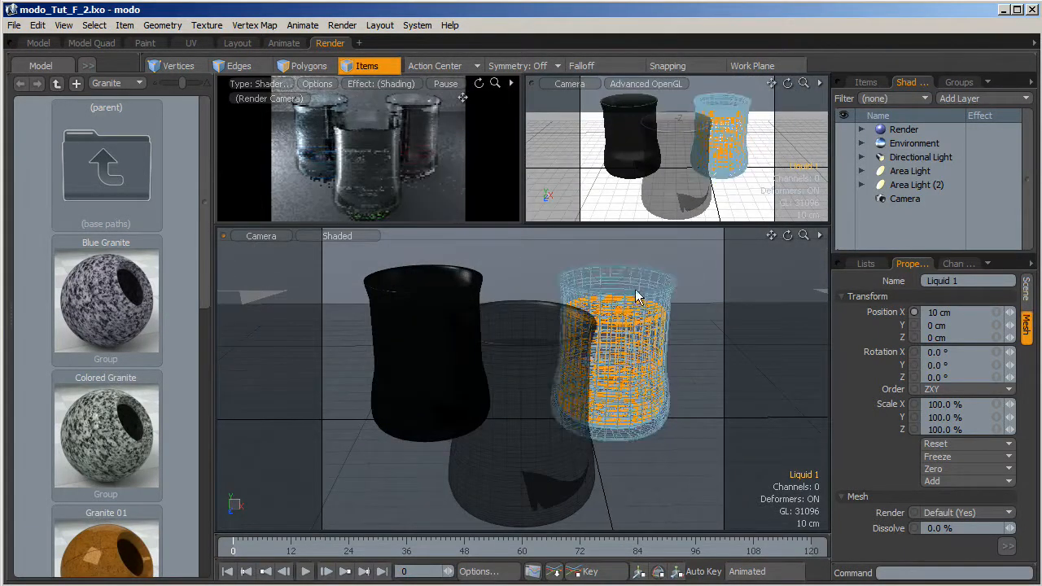
Try shifting Glass 1 along X to 7.15 cm, and undo the position change
{"action": "left_click", "coordinate": [865, 83]}
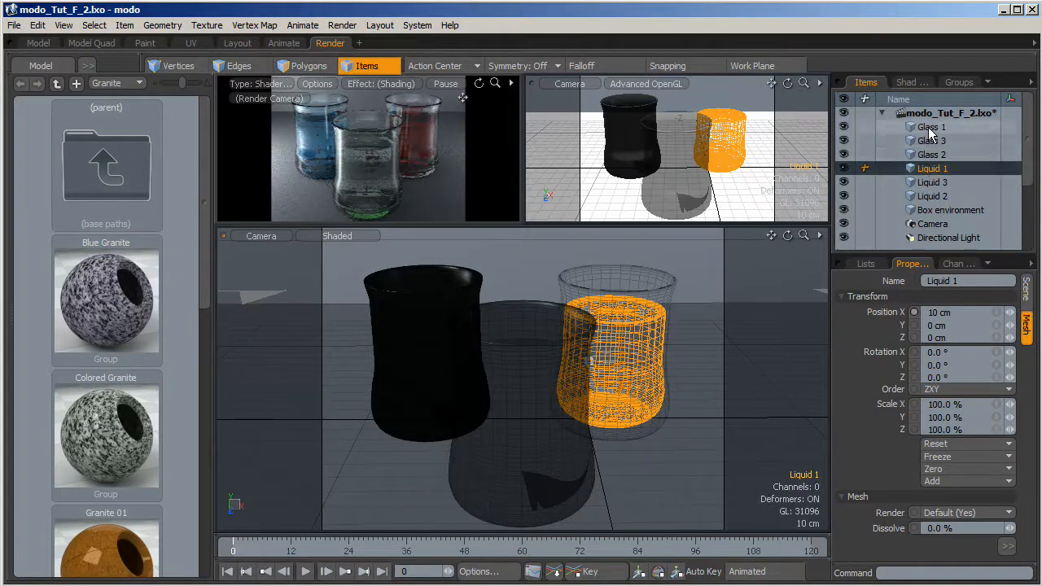
{"action": "left_click", "coordinate": [928, 128]}
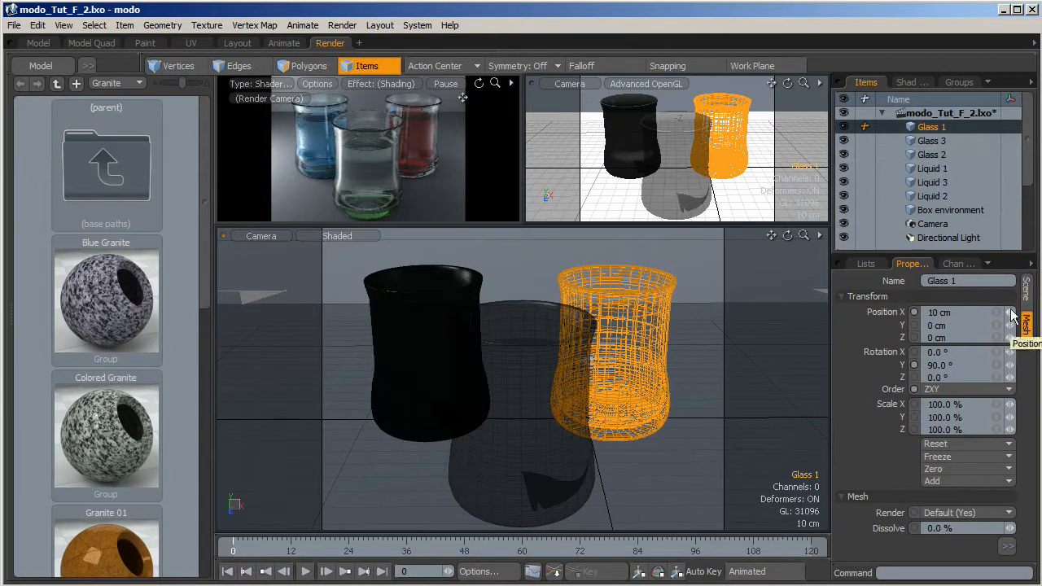
{"action": "left_click_drag", "start_coordinate": [1010, 313], "coordinate": [1032, 313]}
{"action": "left_click_drag", "start_coordinate": [1010, 312], "coordinate": [952, 311]}
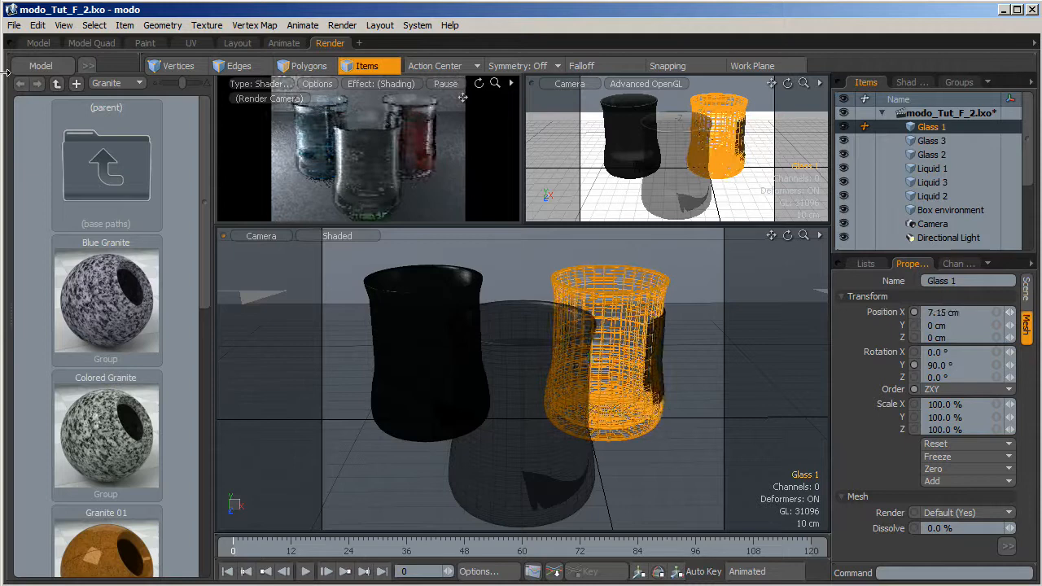
{"action": "left_click", "coordinate": [38, 25]}
{"action": "left_click", "coordinate": [49, 35]}
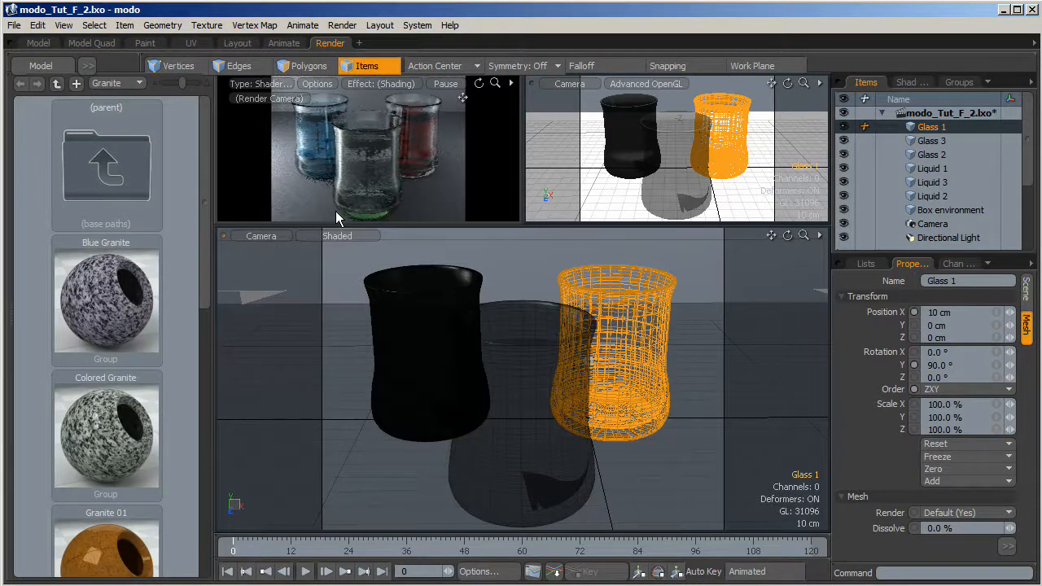
Open the Material Editor and orbit its render preview to look down steeply onto the glasses
{"action": "left_click", "coordinate": [207, 25]}
{"action": "left_click", "coordinate": [219, 40]}
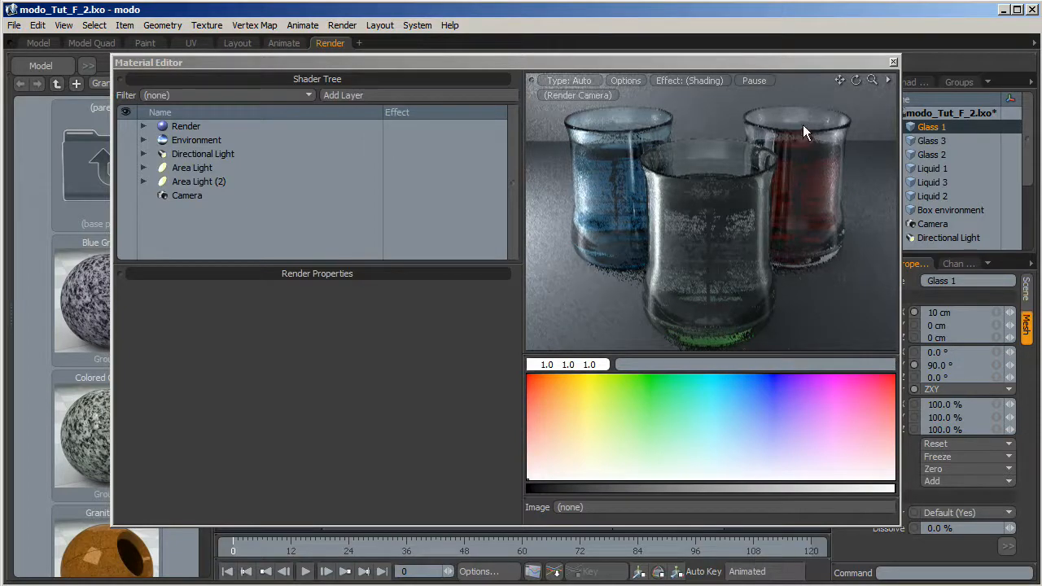
{"action": "left_click", "coordinate": [857, 79]}
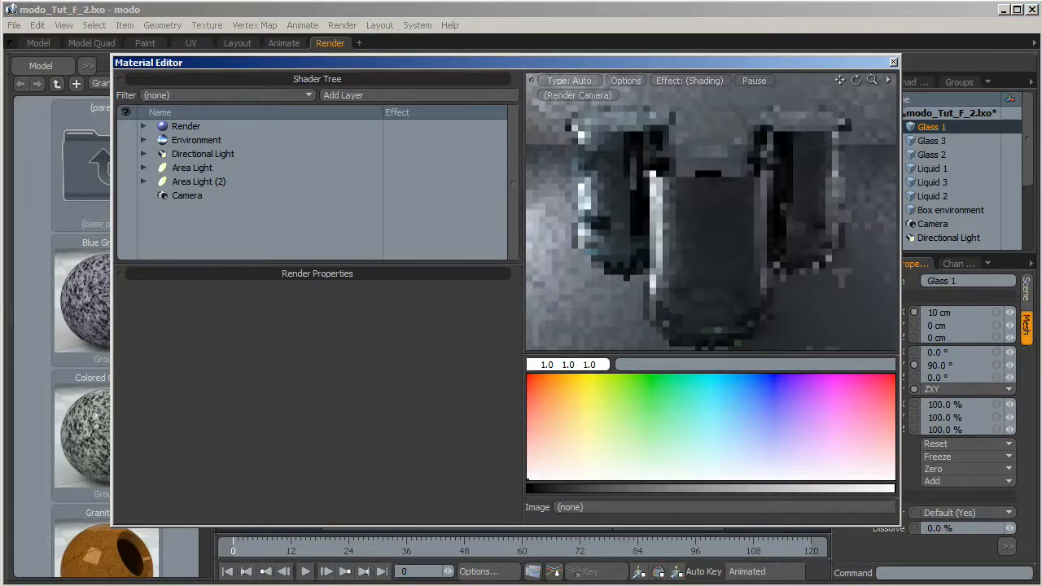
{"action": "mouse_move", "coordinate": [856, 79]}
{"action": "left_mouse_down"}
{"action": "mouse_move", "coordinate": [856, 138]}
{"action": "mouse_move", "coordinate": [856, 80]}
{"action": "left_mouse_up"}
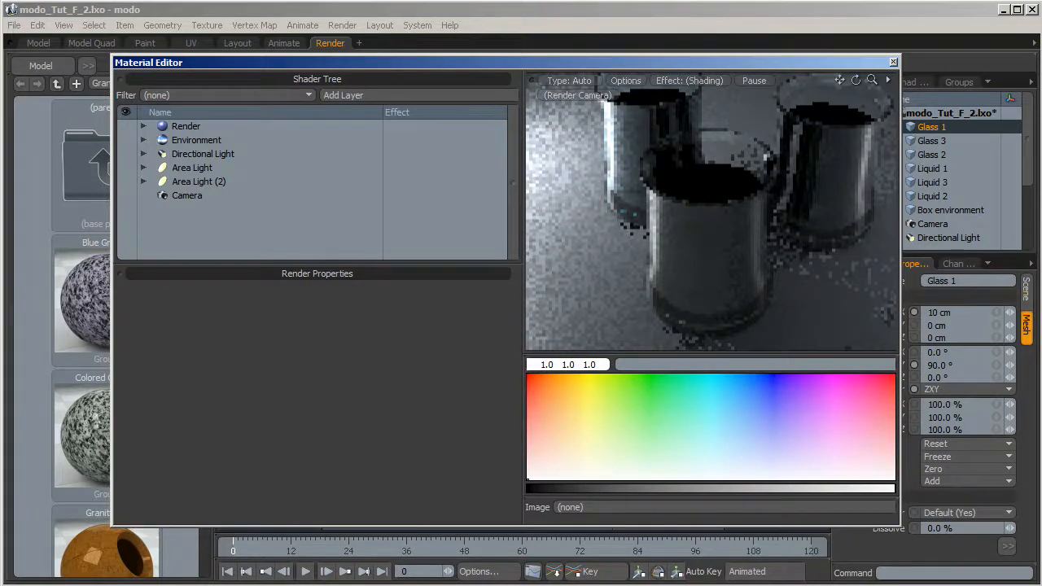
{"action": "left_click_drag", "start_coordinate": [855, 80], "coordinate": [856, 138]}
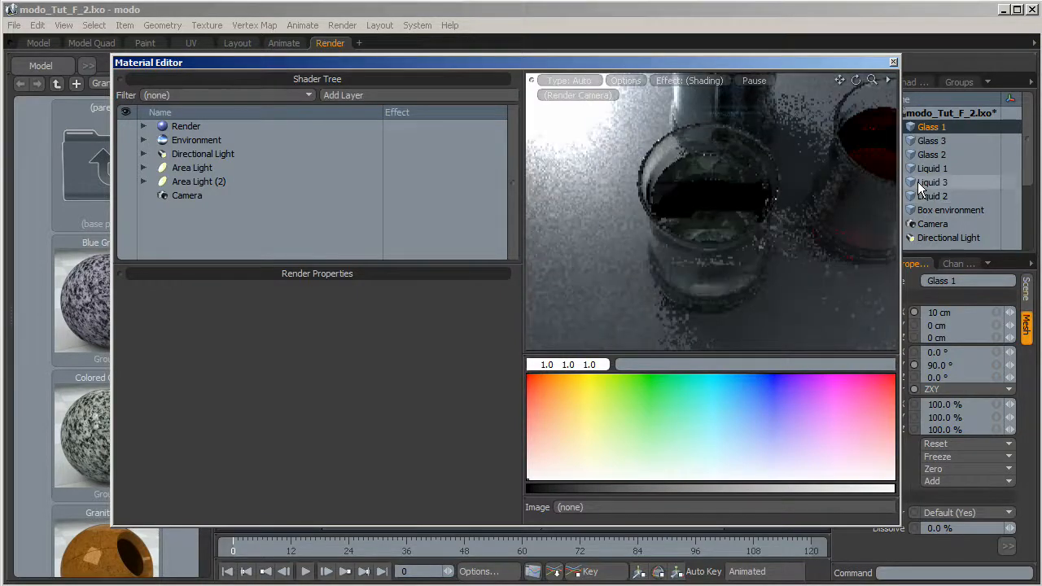
{"action": "left_click", "coordinate": [918, 183]}
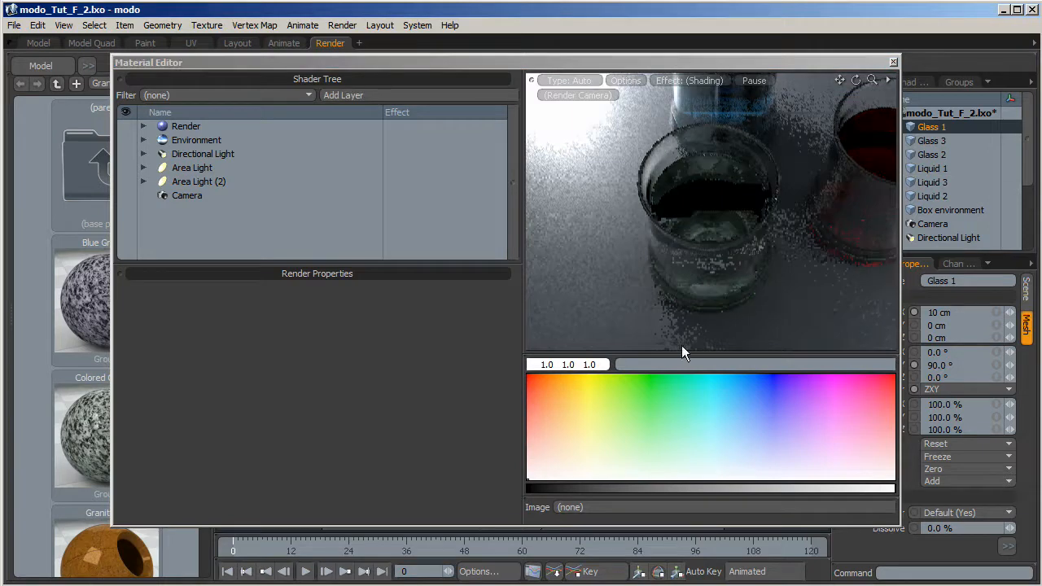
Reduce the Material Editor's preview height, orbit the preview back to a lower angle, and close the editor
{"action": "left_click_drag", "start_coordinate": [678, 355], "coordinate": [682, 211]}
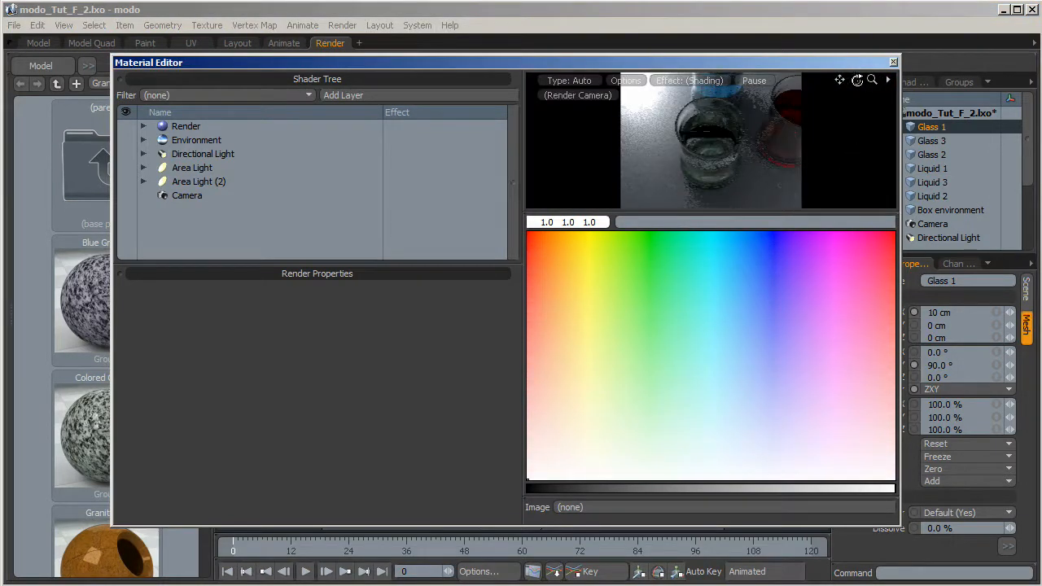
{"action": "mouse_move", "coordinate": [856, 80]}
{"action": "left_mouse_down"}
{"action": "mouse_move", "coordinate": [875, 96]}
{"action": "mouse_move", "coordinate": [875, 81]}
{"action": "mouse_move", "coordinate": [865, 86]}
{"action": "mouse_move", "coordinate": [856, 71]}
{"action": "mouse_move", "coordinate": [857, 81]}
{"action": "left_mouse_up"}
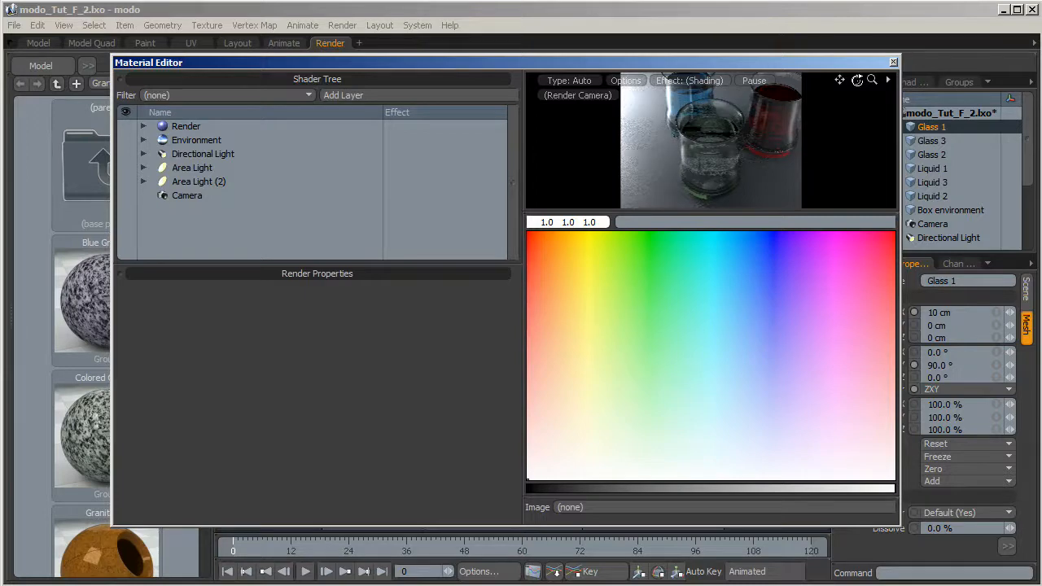
{"action": "left_click", "coordinate": [893, 62]}
Switch to the Model Quad layout and open a floating render preview, shrunk and placed mostly clear of the viewports
{"action": "left_click", "coordinate": [90, 42]}
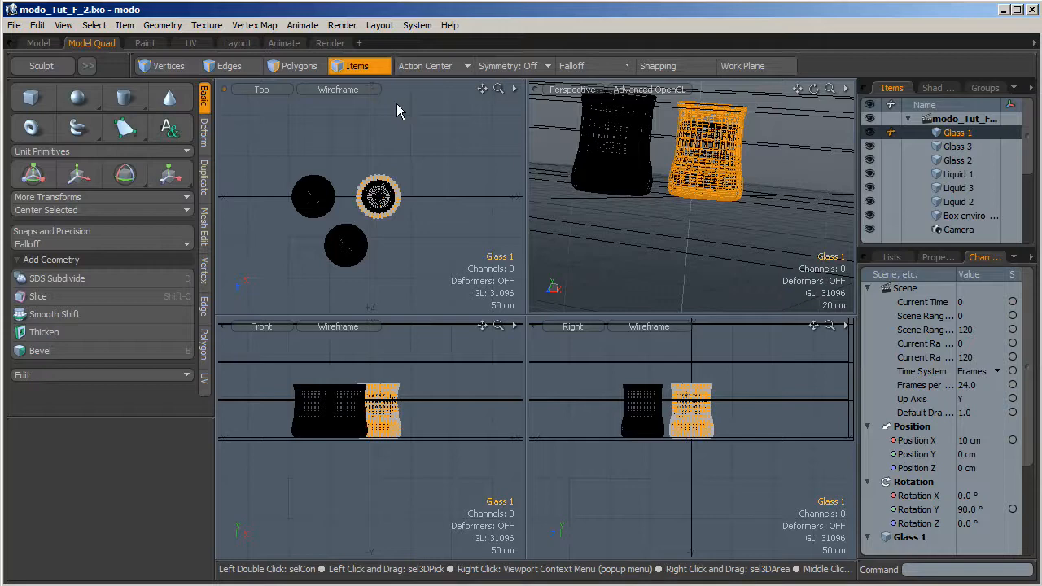
{"action": "key", "text": "F8"}
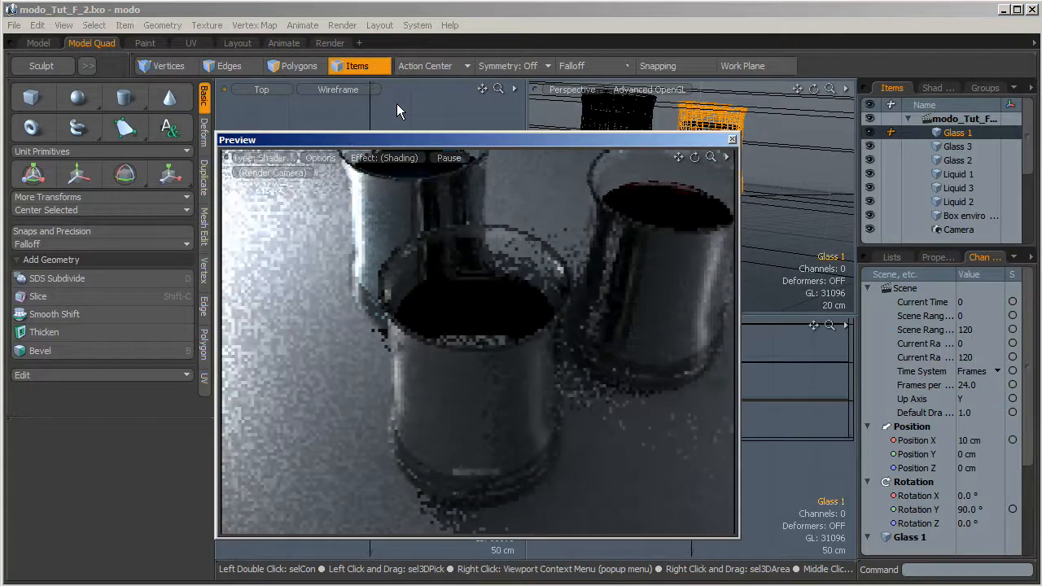
{"action": "left_click_drag", "start_coordinate": [737, 535], "coordinate": [507, 336]}
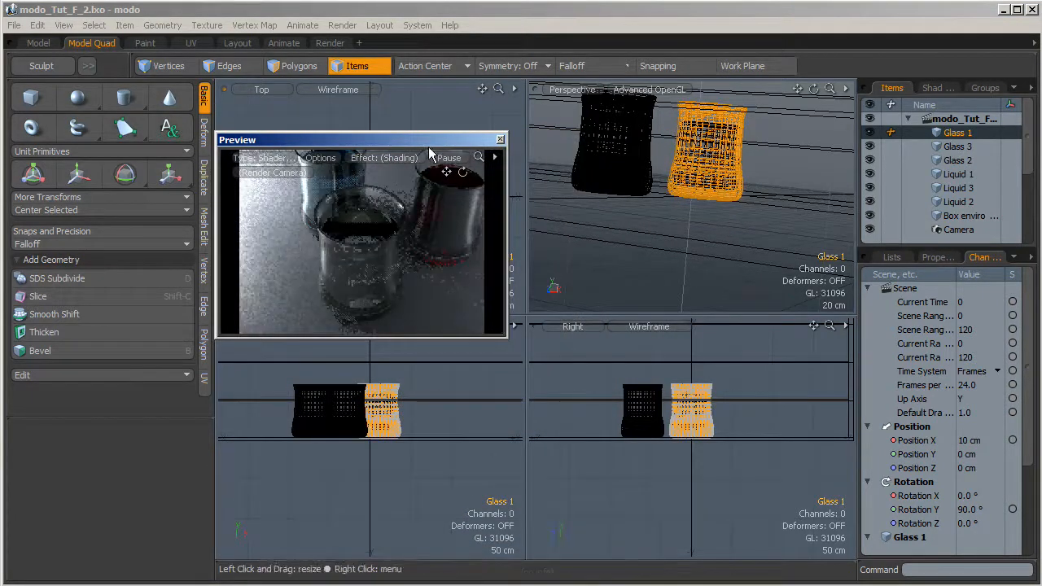
{"action": "left_click_drag", "start_coordinate": [417, 143], "coordinate": [219, 378]}
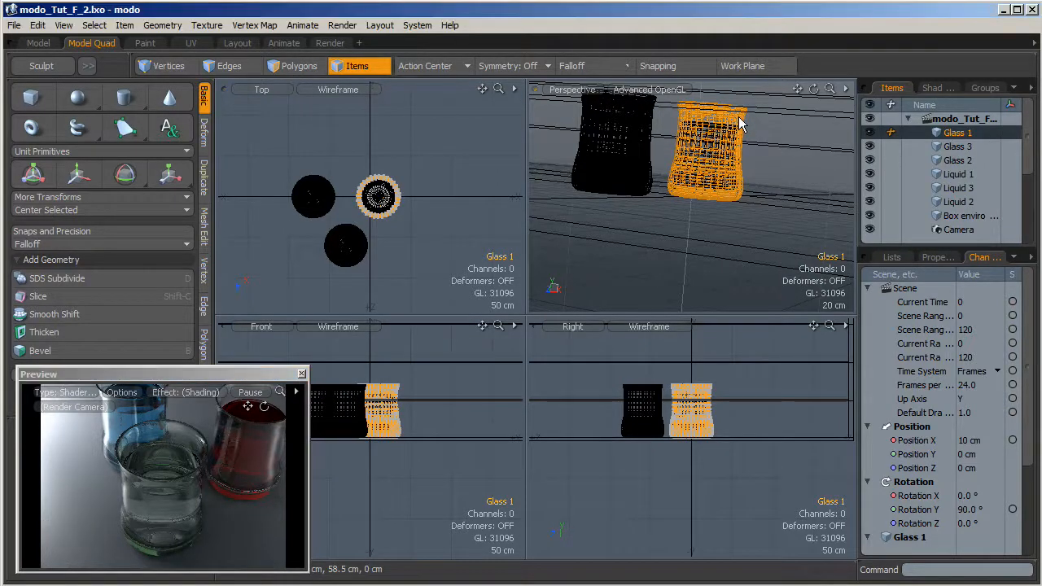
Transform Glass 1 slightly and rotate it to 49.2° about Z, viewing the tilt in the render preview
{"action": "left_click", "coordinate": [33, 174]}
{"action": "mouse_move", "coordinate": [783, 208]}
{"action": "left_mouse_down"}
{"action": "mouse_move", "coordinate": [800, 208]}
{"action": "mouse_move", "coordinate": [758, 204]}
{"action": "mouse_move", "coordinate": [777, 206]}
{"action": "left_mouse_up"}
{"action": "left_click", "coordinate": [124, 174]}
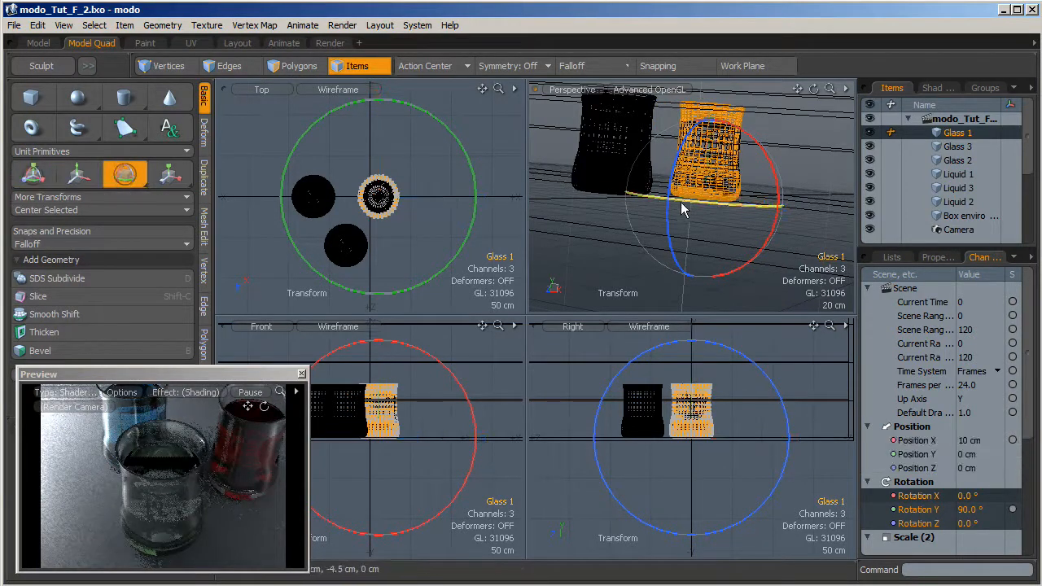
{"action": "left_click_drag", "start_coordinate": [674, 192], "coordinate": [672, 218]}
{"action": "left_click_drag", "start_coordinate": [620, 466], "coordinate": [586, 517]}
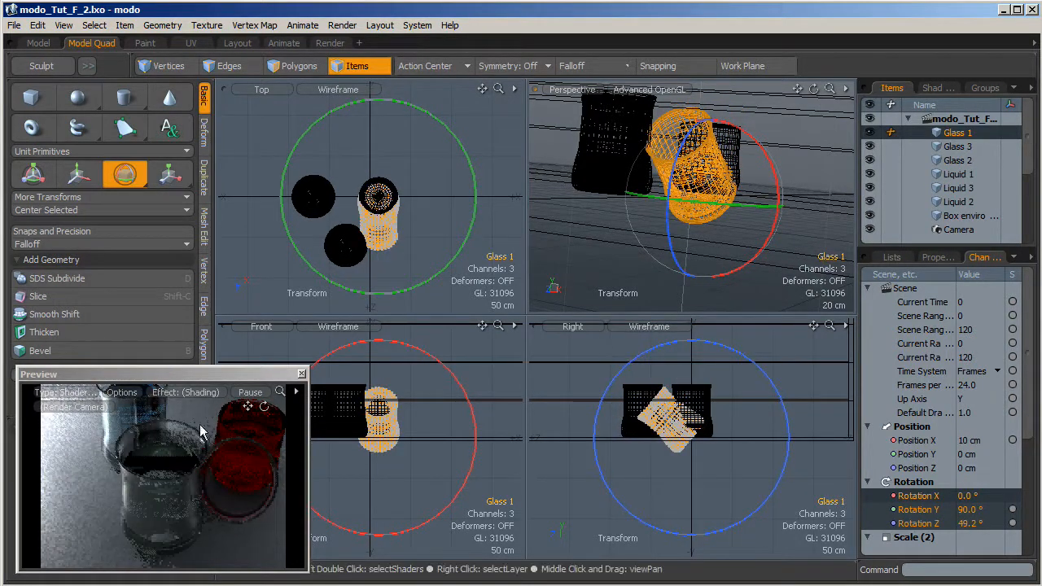
{"action": "left_click_drag", "start_coordinate": [267, 405], "coordinate": [192, 402]}
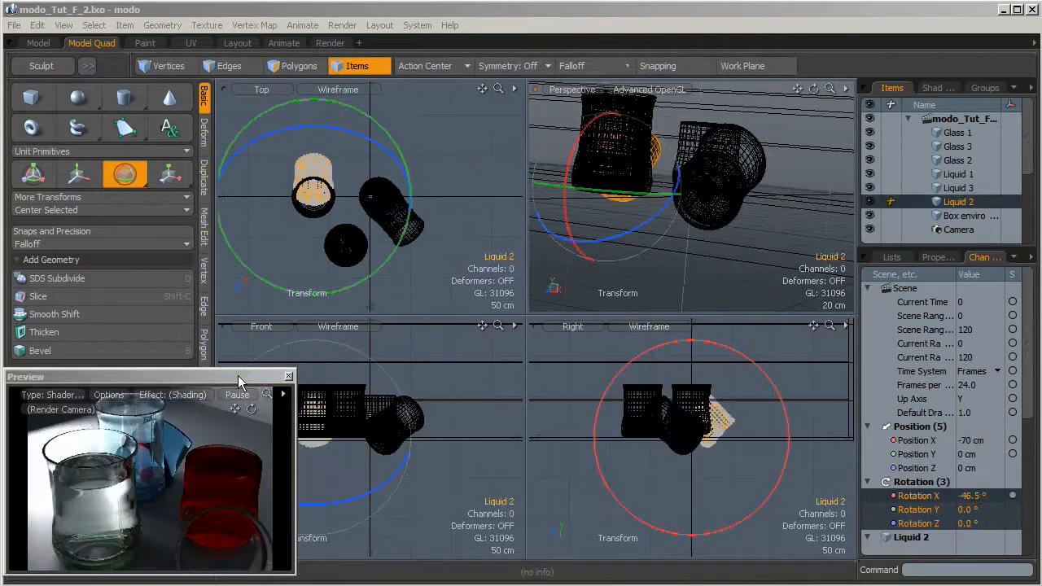
Enlarge the floating preview window and keep its preview type set to Shaders
{"action": "left_click_drag", "start_coordinate": [249, 376], "coordinate": [481, 183]}
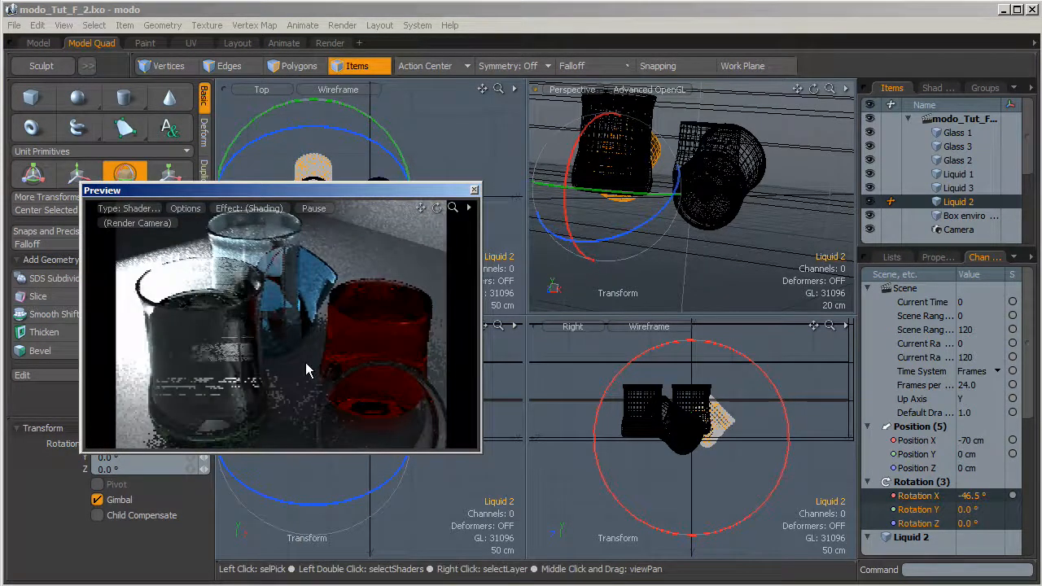
{"action": "left_click_drag", "start_coordinate": [480, 184], "coordinate": [521, 161]}
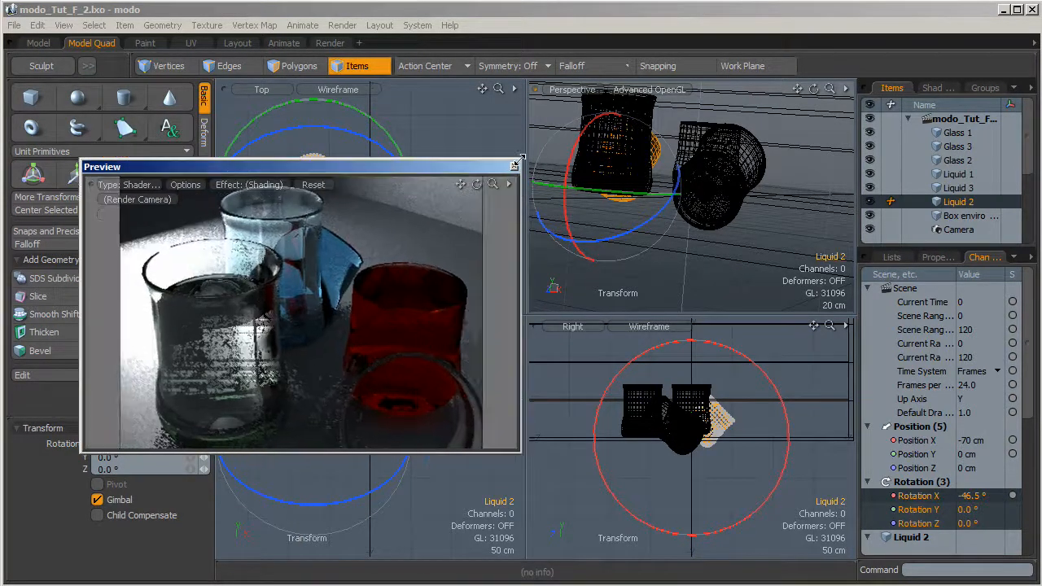
{"action": "left_click", "coordinate": [122, 186]}
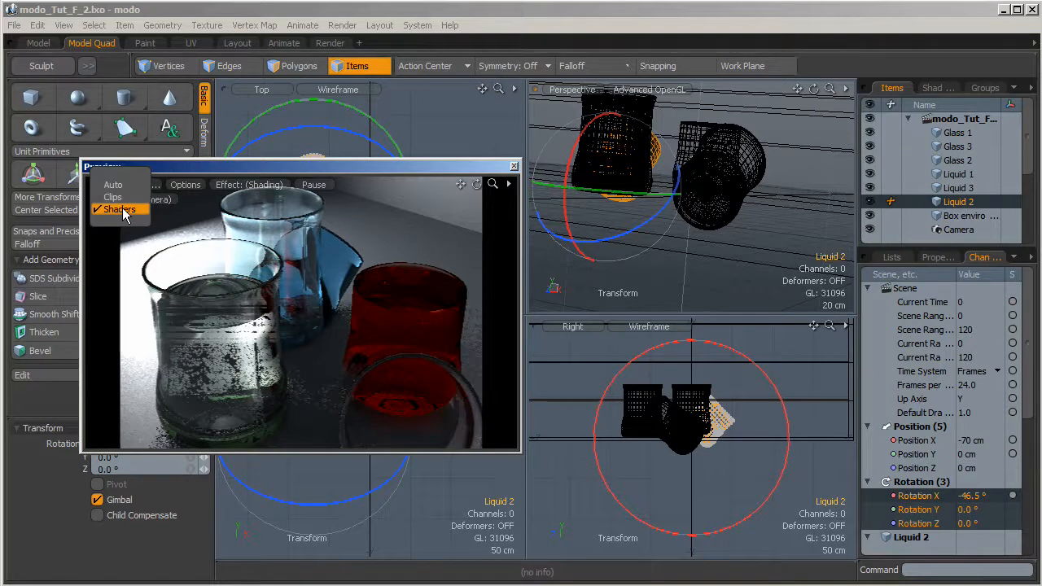
{"action": "left_click", "coordinate": [123, 211]}
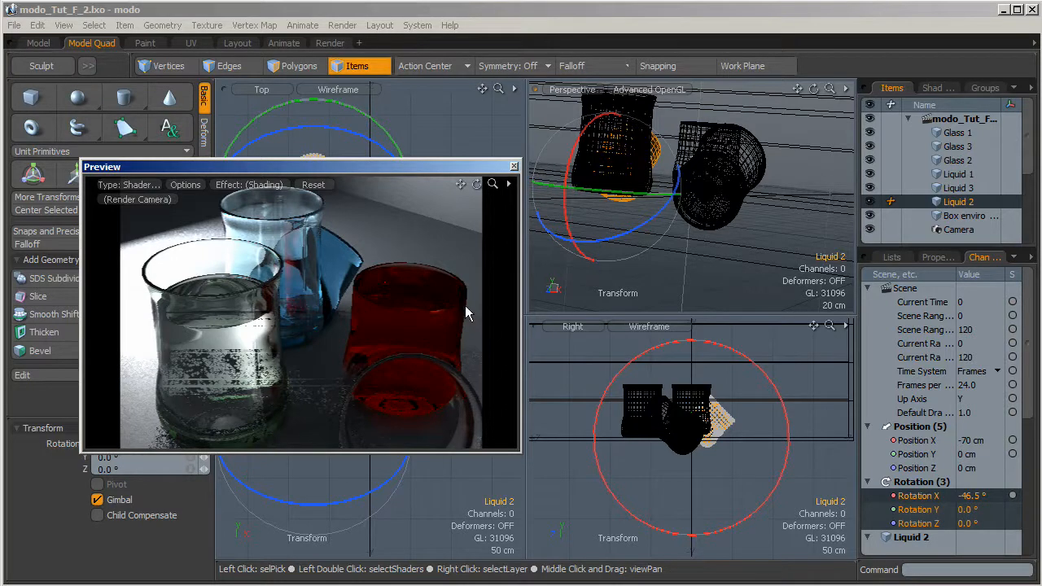
{"action": "left_click", "coordinate": [138, 186]}
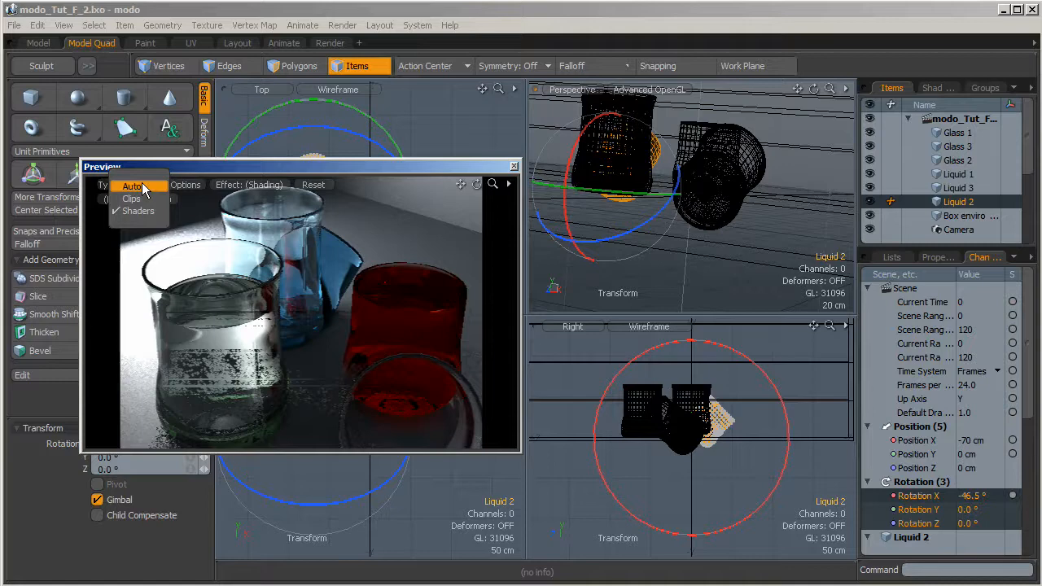
{"action": "left_click", "coordinate": [207, 168]}
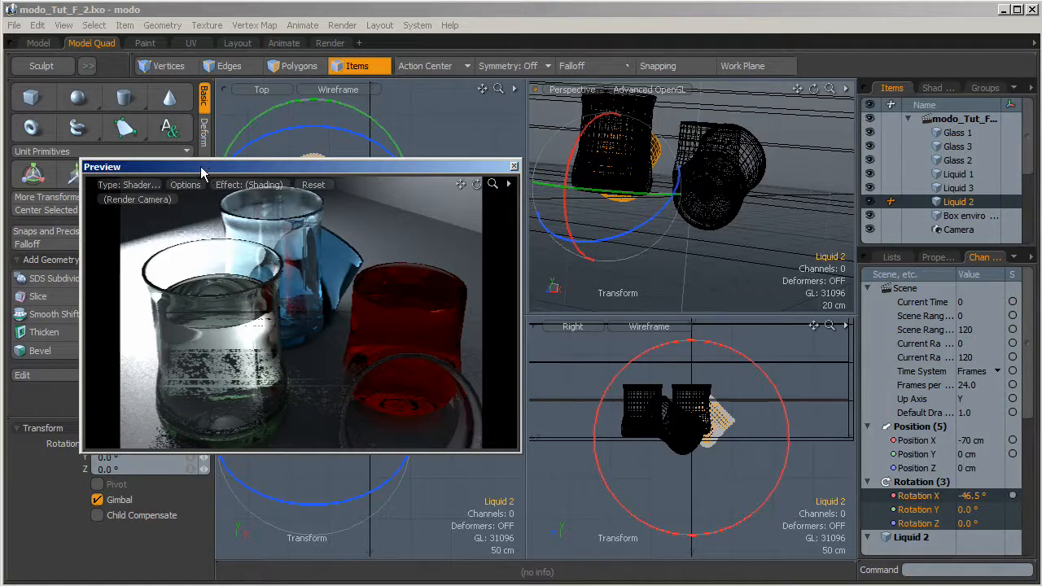
Show the shading preview on a sphere, a plane and a teapot, and return it to Scene Preview
{"action": "left_click", "coordinate": [186, 185]}
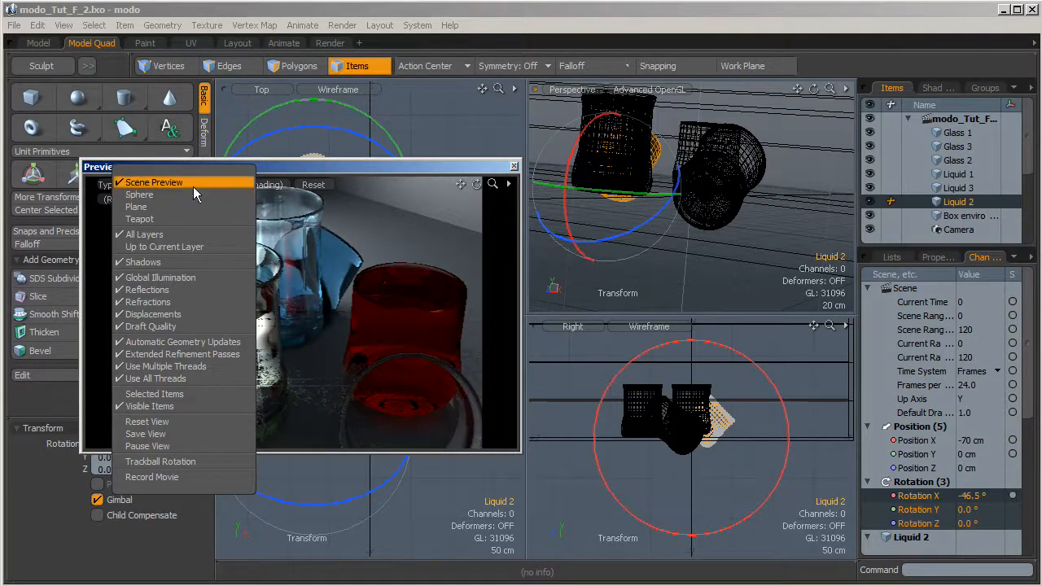
{"action": "left_click", "coordinate": [181, 194]}
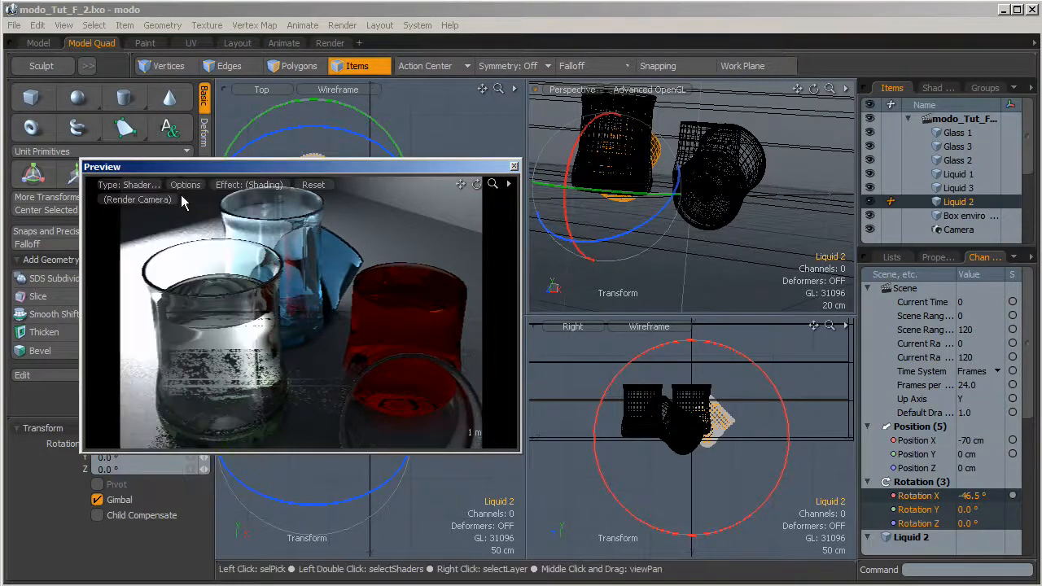
{"action": "left_click", "coordinate": [187, 185]}
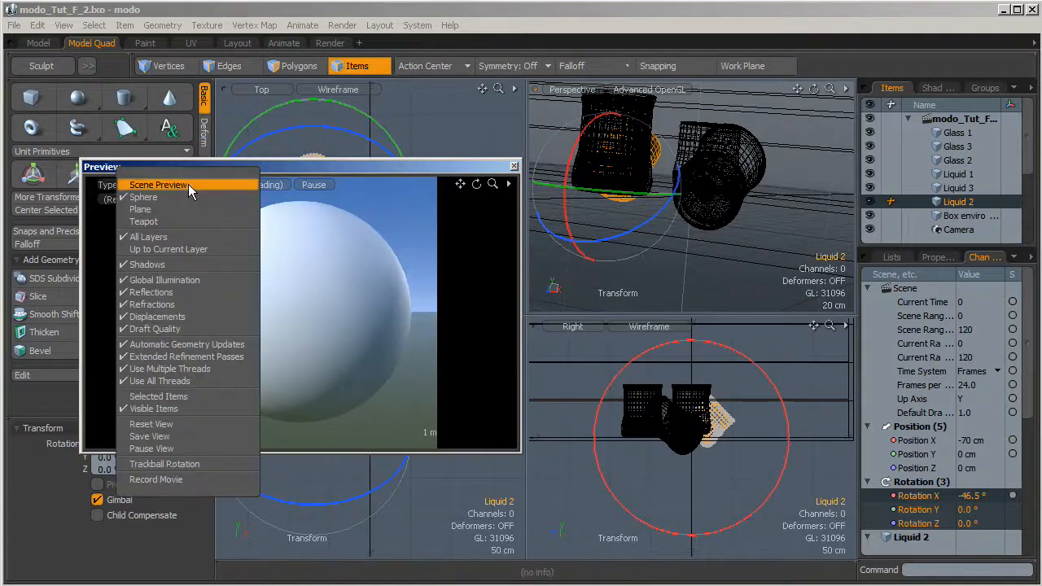
{"action": "left_click", "coordinate": [178, 209]}
{"action": "left_click", "coordinate": [200, 180]}
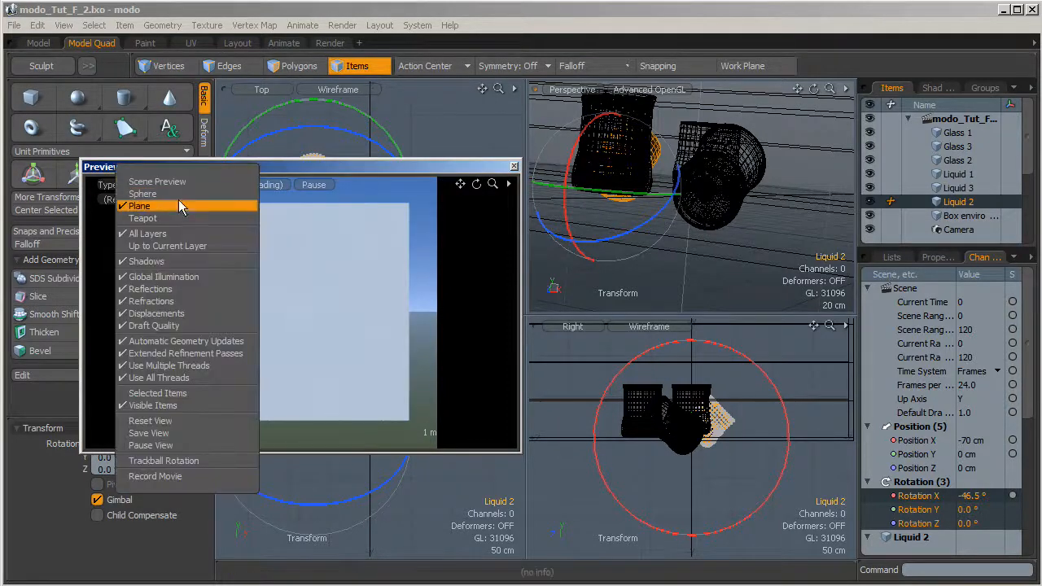
{"action": "left_click", "coordinate": [173, 211]}
{"action": "left_click", "coordinate": [177, 182]}
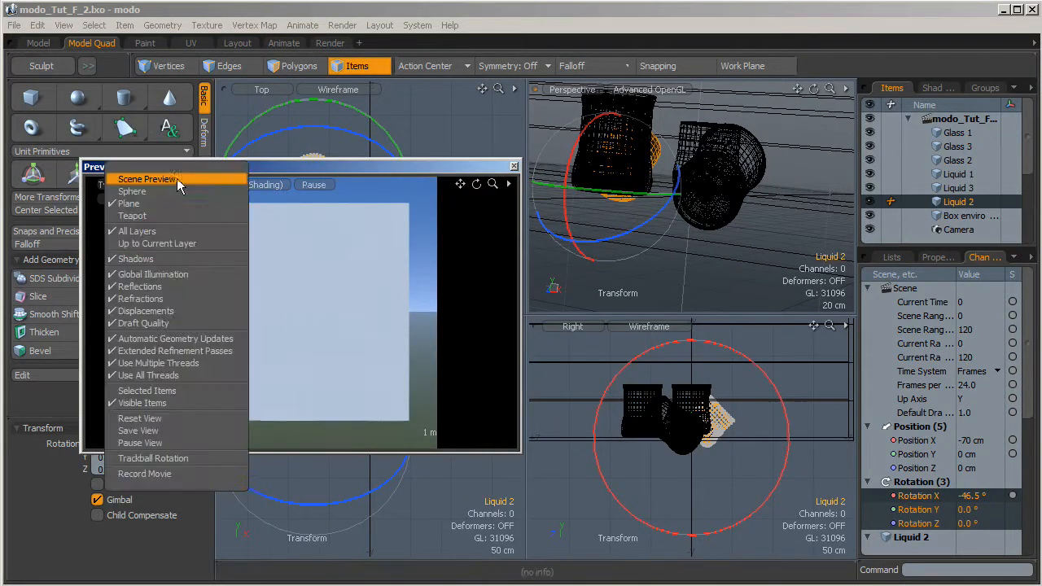
{"action": "left_click", "coordinate": [153, 216]}
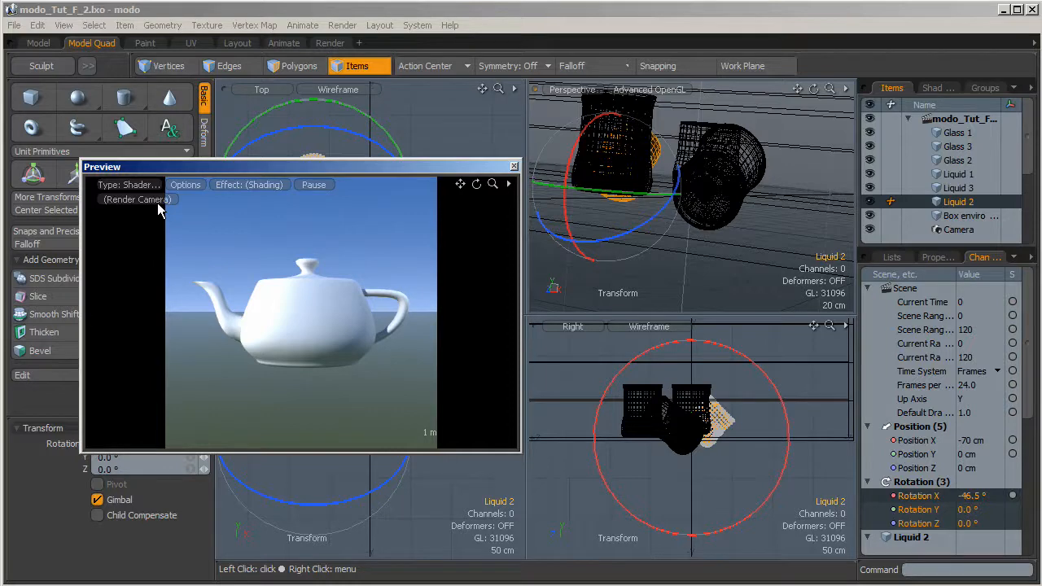
{"action": "left_click", "coordinate": [189, 186]}
{"action": "left_click", "coordinate": [189, 189]}
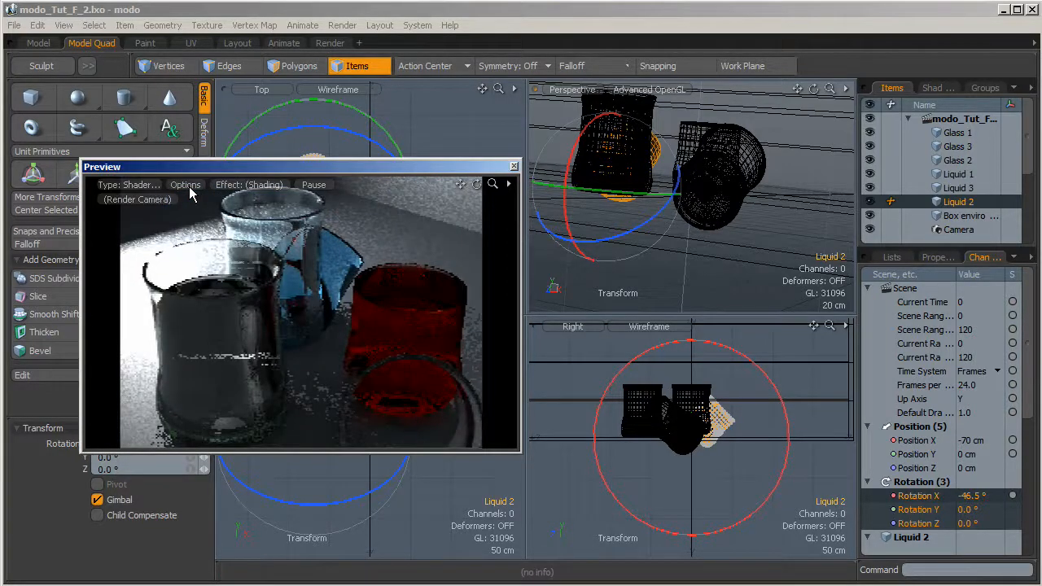
Move the floating render preview clear of the perspective and right views and open the Material Editor
{"action": "left_click", "coordinate": [189, 186]}
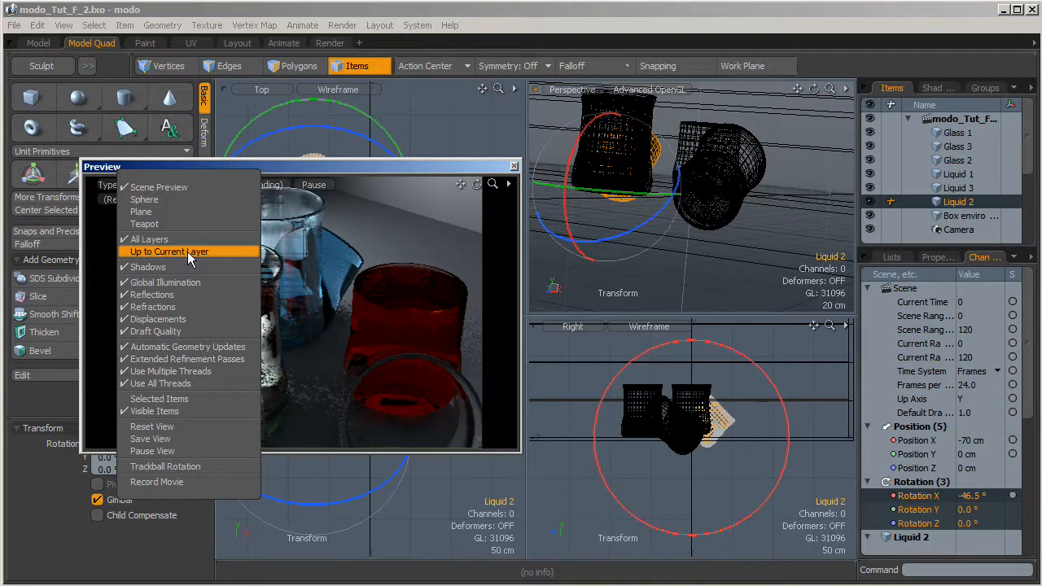
{"action": "left_click_drag", "start_coordinate": [339, 168], "coordinate": [268, 140]}
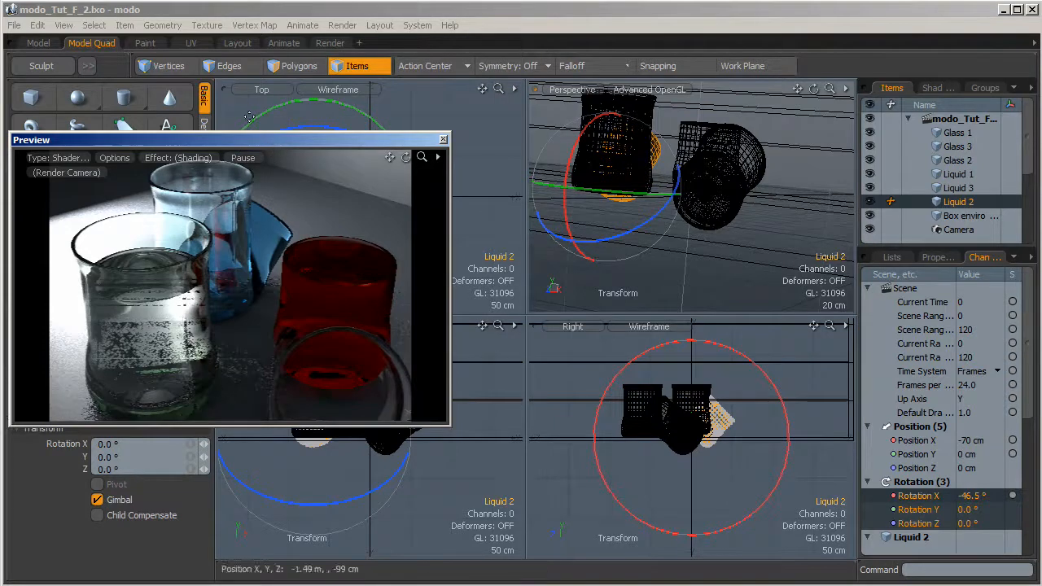
{"action": "left_click", "coordinate": [205, 25]}
{"action": "left_click", "coordinate": [244, 40]}
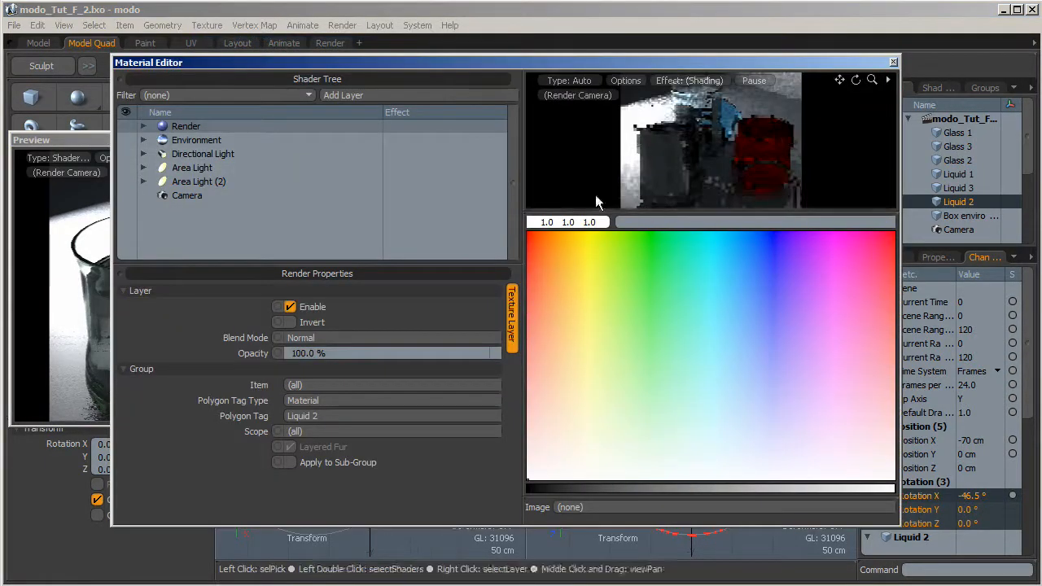
Set the Material Editor preview to Up to Current Layer and select the Noise (3) bump layer under Matr: Liquid 2
{"action": "left_click", "coordinate": [625, 80]}
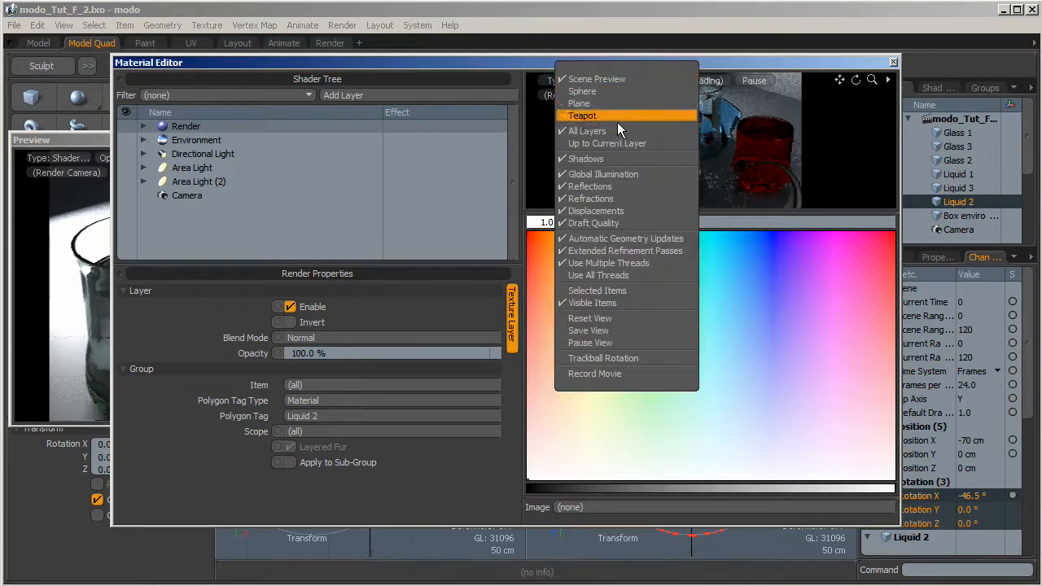
{"action": "left_click", "coordinate": [615, 143]}
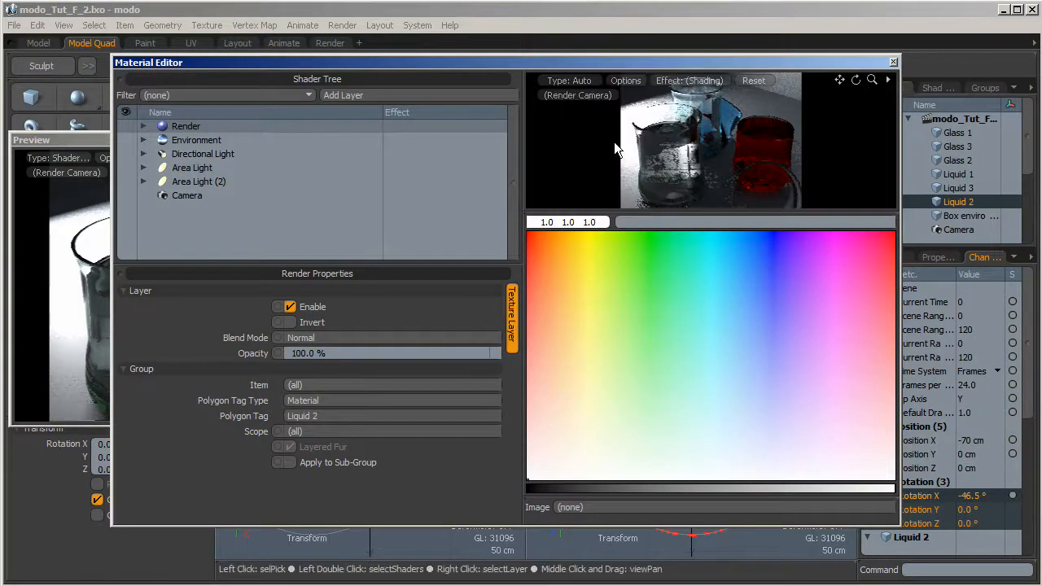
{"action": "left_click", "coordinate": [142, 142]}
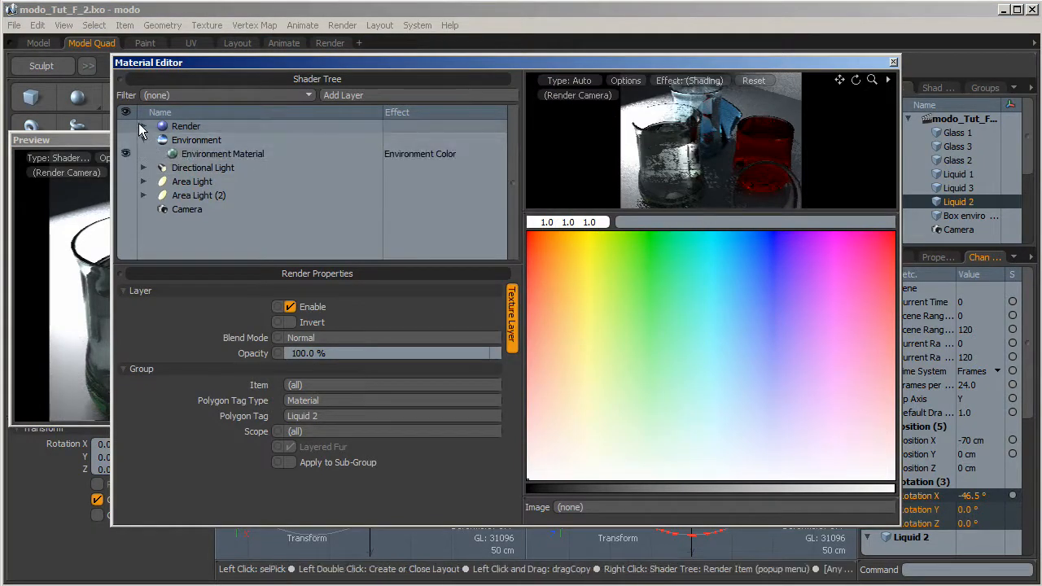
{"action": "left_click", "coordinate": [139, 123]}
{"action": "left_click", "coordinate": [142, 126]}
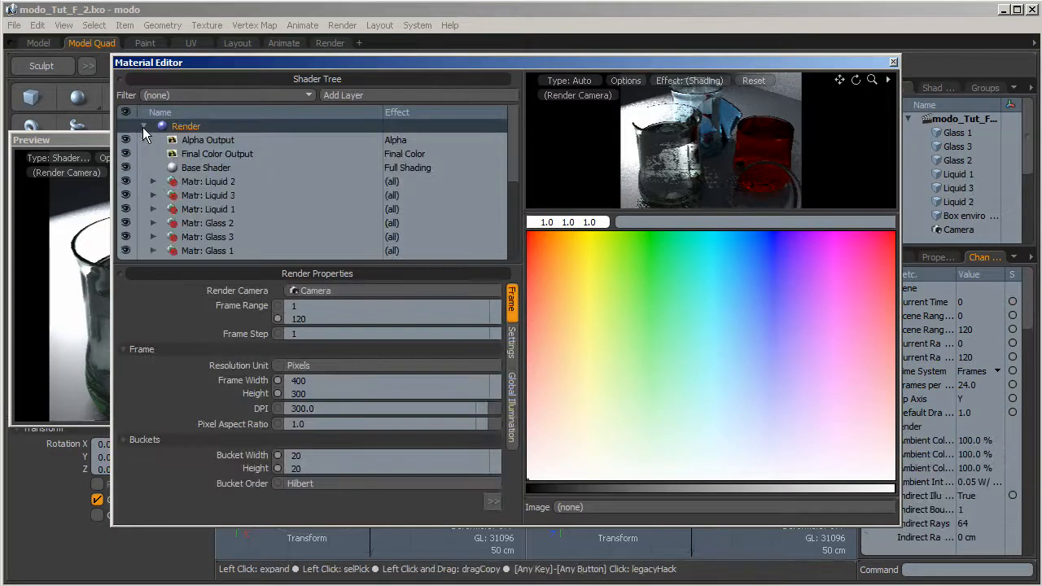
{"action": "left_click", "coordinate": [184, 181]}
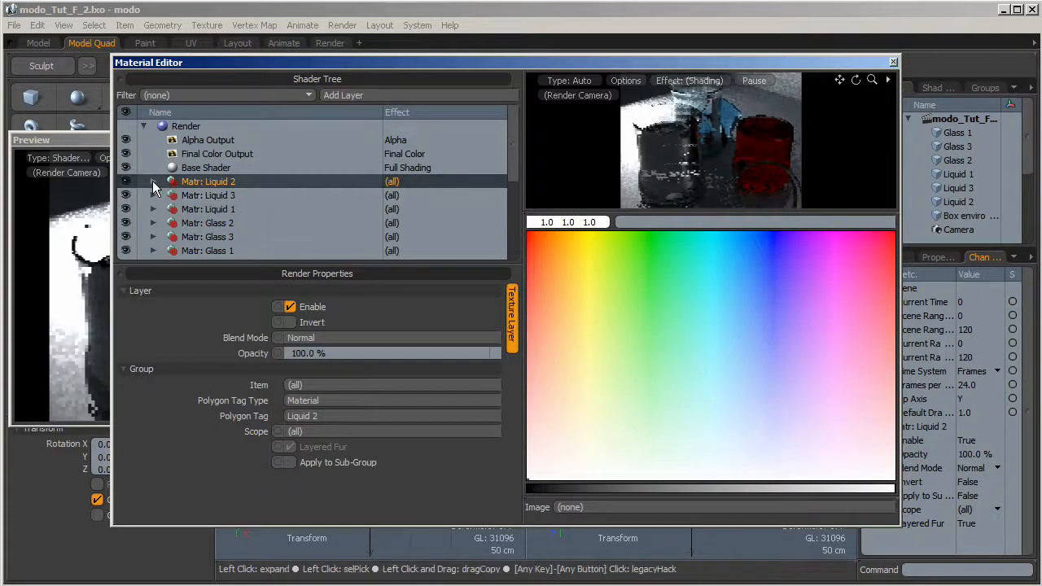
{"action": "left_click", "coordinate": [152, 182]}
{"action": "left_click", "coordinate": [207, 195]}
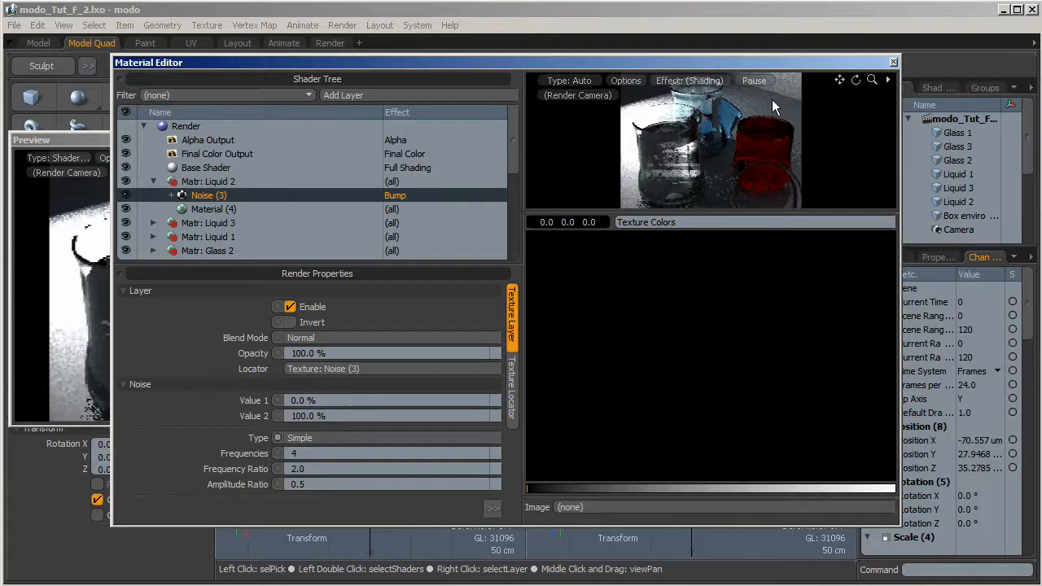
Enable Selected Items in the Material Editor preview, try it with the Liquid 2 noise texture and Base Shader selected, and close the editor
{"action": "left_click", "coordinate": [618, 80]}
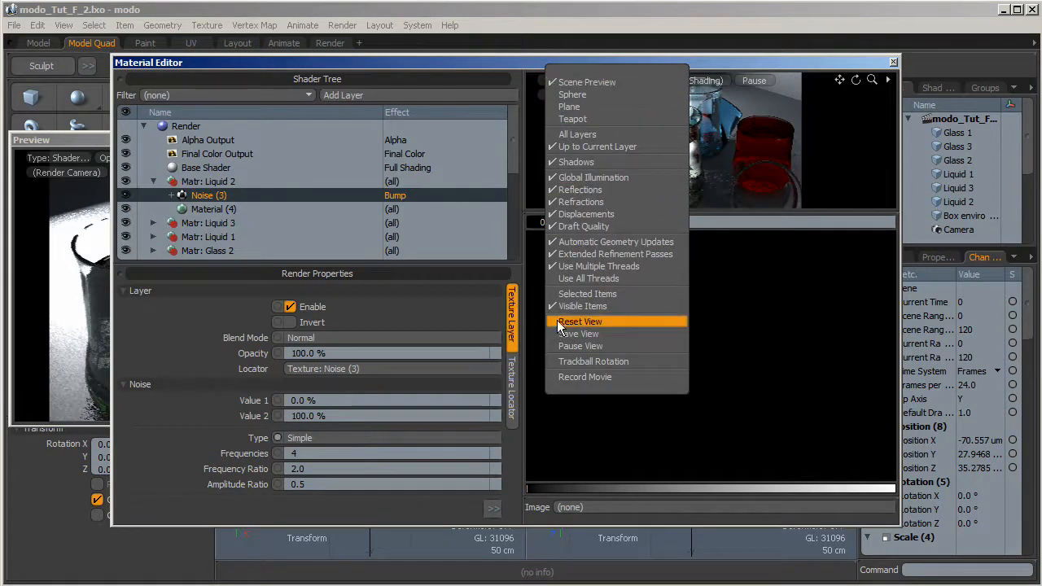
{"action": "left_click", "coordinate": [577, 296]}
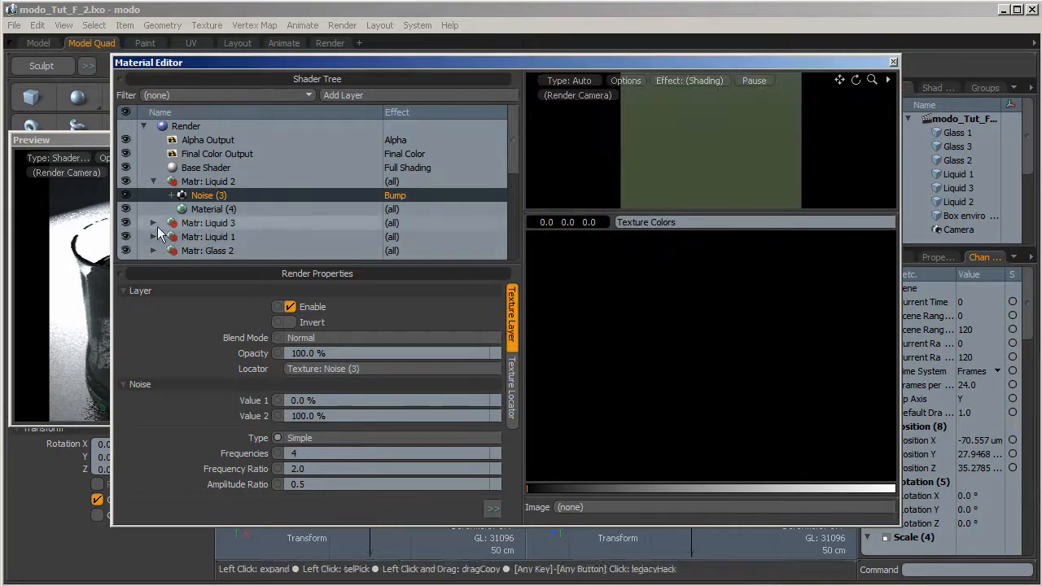
{"action": "left_click", "coordinate": [204, 209]}
{"action": "left_click", "coordinate": [169, 196]}
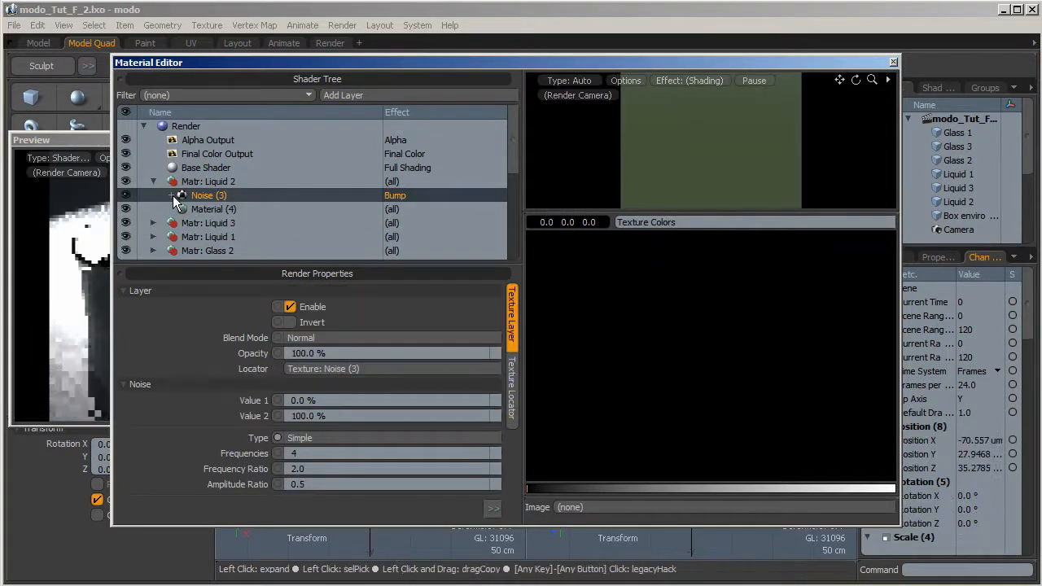
{"action": "left_click", "coordinate": [171, 195]}
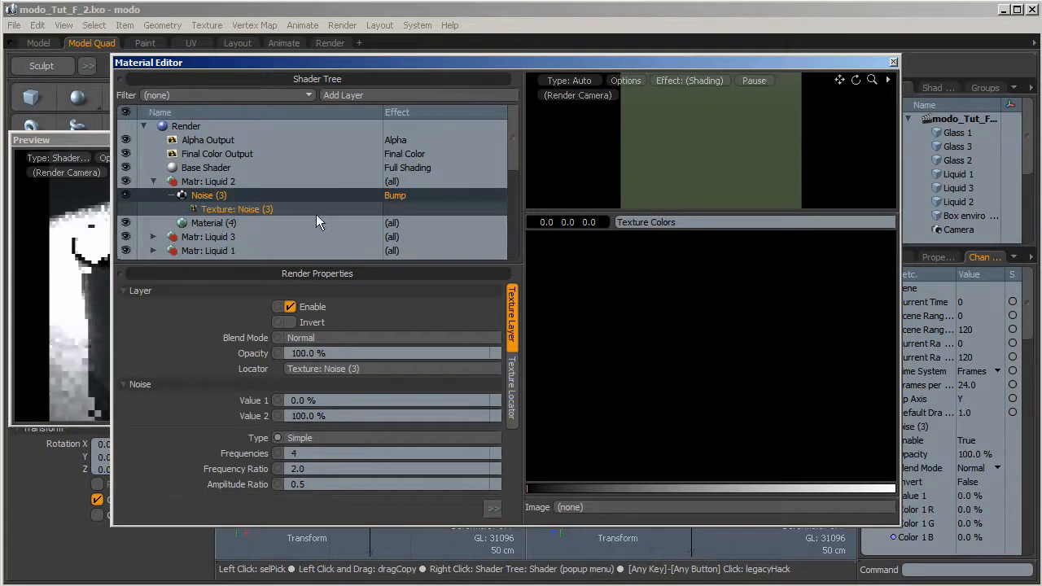
{"action": "left_click", "coordinate": [217, 168]}
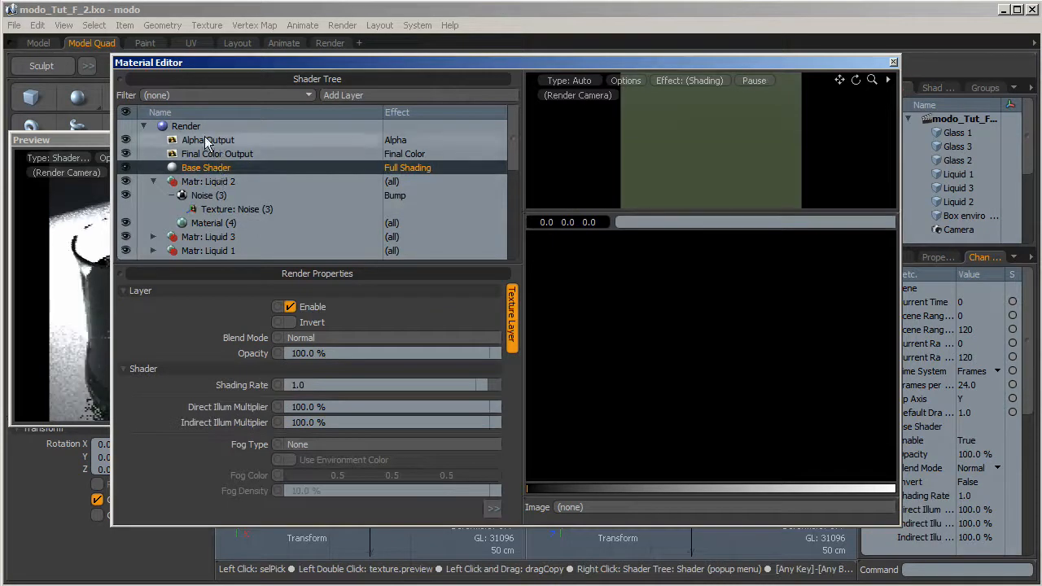
{"action": "left_click", "coordinate": [893, 61]}
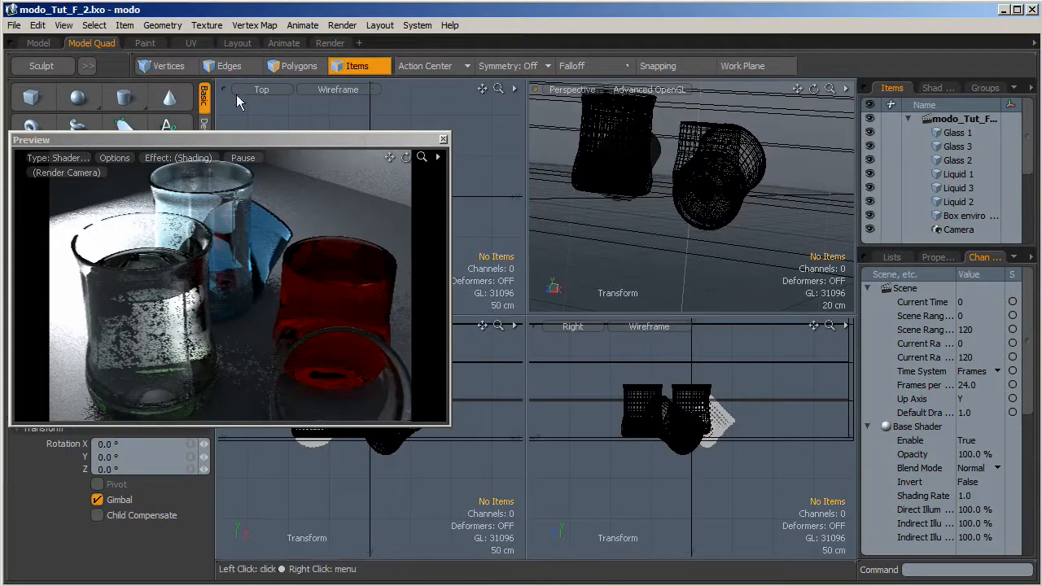
Turn off Selected Items and Shadows in the floating preview, viewing the glasses from a new angle
{"action": "left_click", "coordinate": [114, 158]}
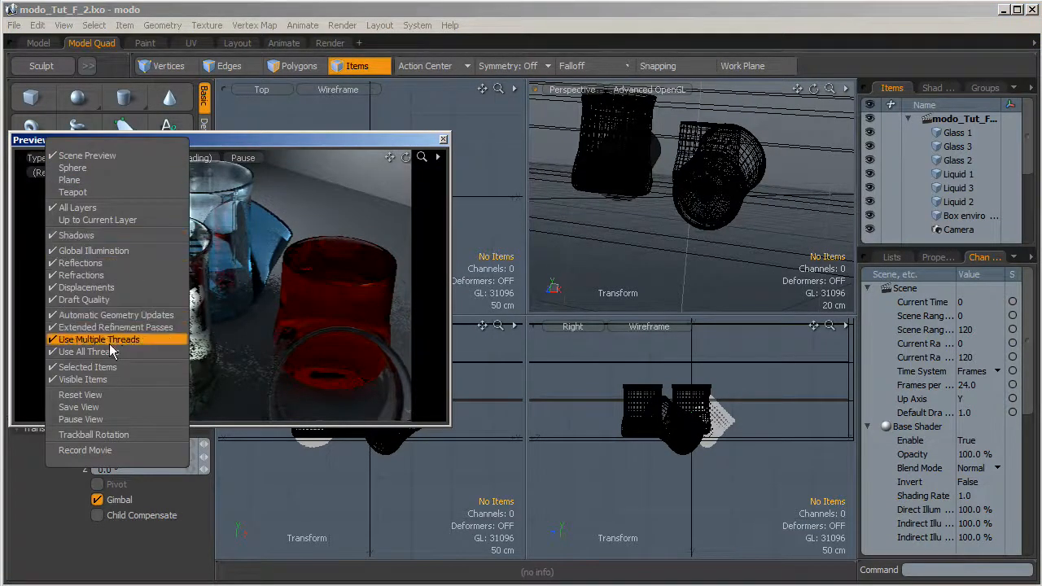
{"action": "left_click", "coordinate": [100, 367]}
{"action": "left_click", "coordinate": [115, 158]}
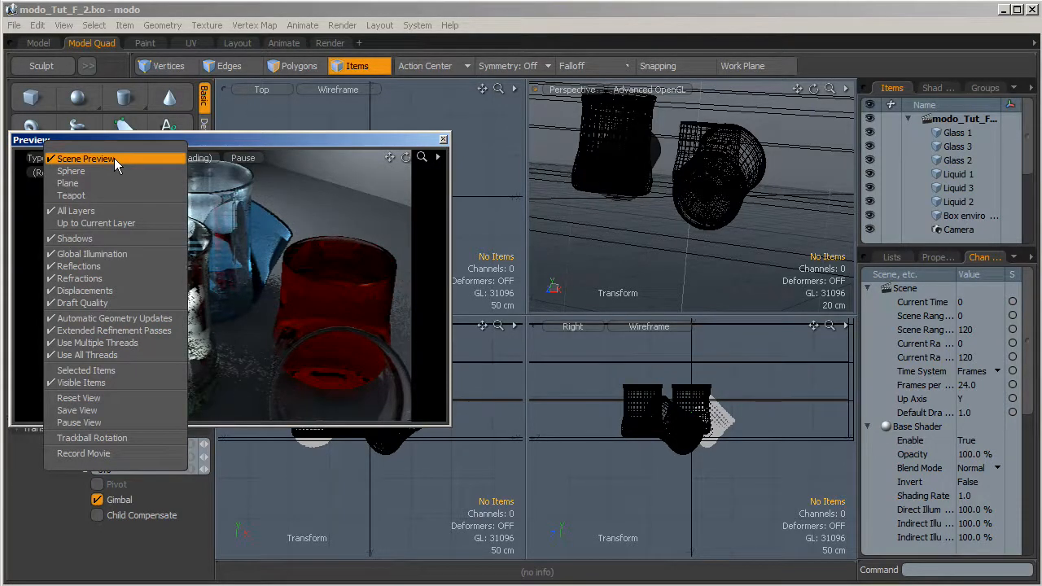
{"action": "left_click", "coordinate": [83, 238]}
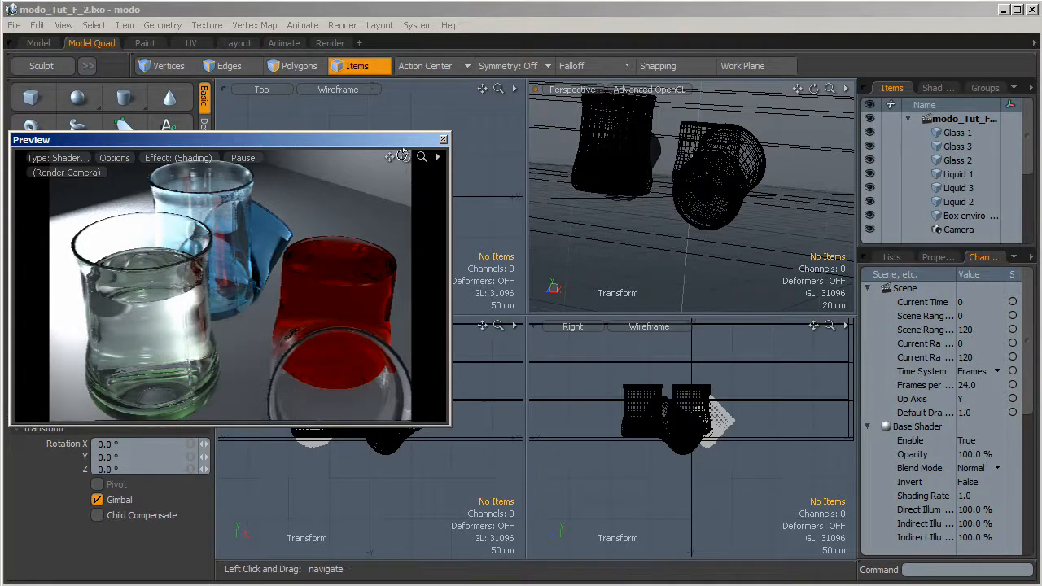
{"action": "mouse_move", "coordinate": [406, 157]}
{"action": "left_mouse_down"}
{"action": "mouse_move", "coordinate": [359, 114]}
{"action": "mouse_move", "coordinate": [407, 154]}
{"action": "mouse_move", "coordinate": [402, 137]}
{"action": "mouse_move", "coordinate": [350, 110]}
{"action": "mouse_move", "coordinate": [386, 136]}
{"action": "mouse_move", "coordinate": [415, 187]}
{"action": "mouse_move", "coordinate": [404, 155]}
{"action": "left_mouse_up"}
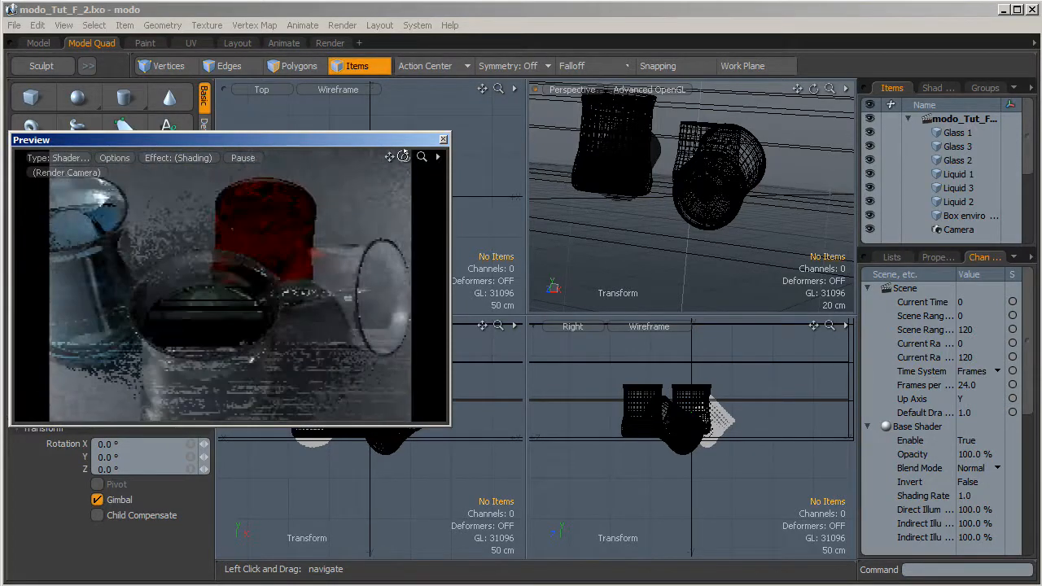
Turn off Global Illumination in the floating preview and display the Render item's Global Illumination properties
{"action": "left_click", "coordinate": [121, 159]}
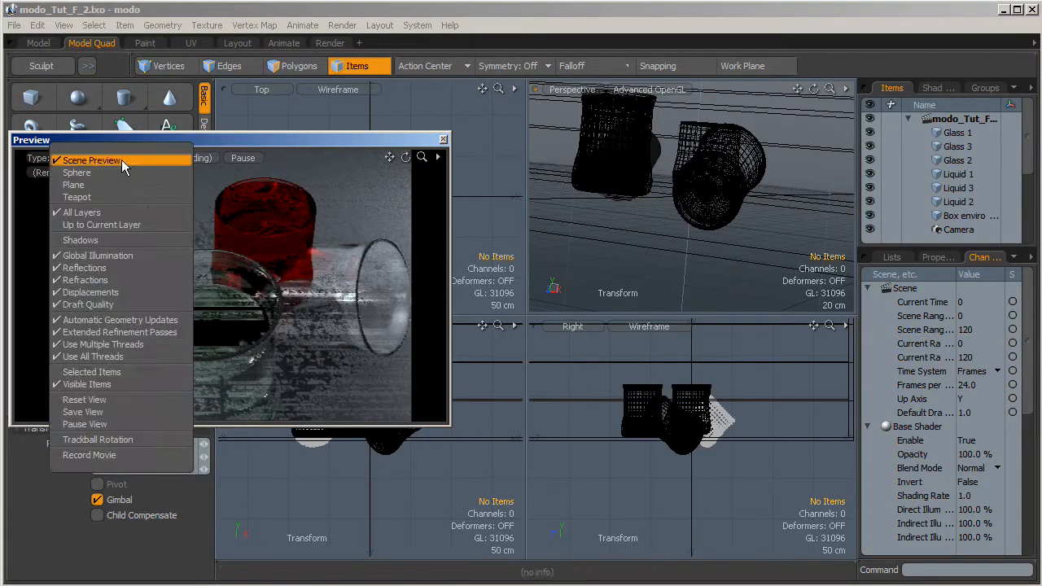
{"action": "left_click", "coordinate": [100, 256]}
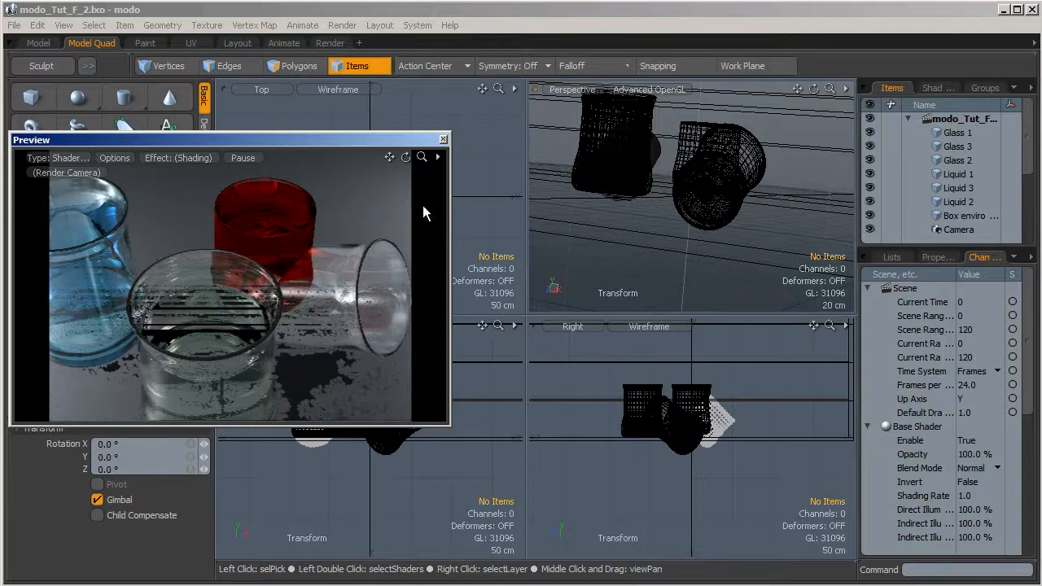
{"action": "left_click", "coordinate": [932, 87]}
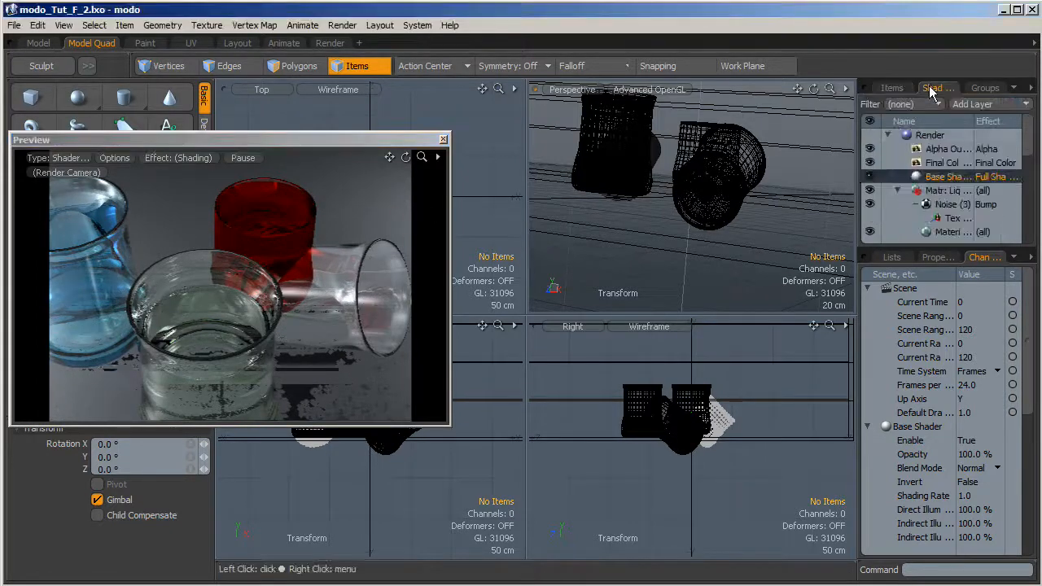
{"action": "left_click", "coordinate": [930, 135]}
{"action": "left_click", "coordinate": [928, 258]}
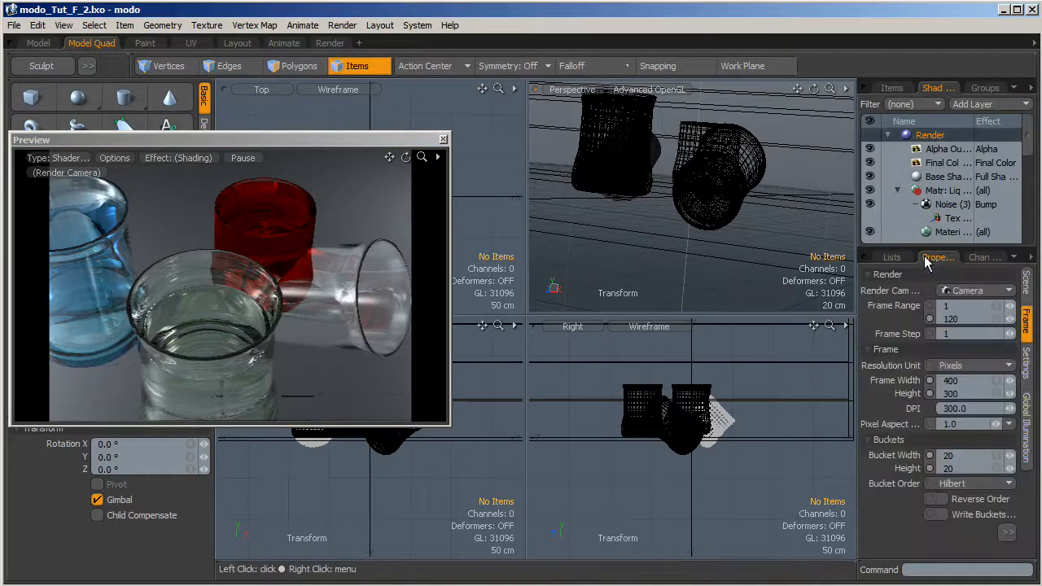
{"action": "left_click", "coordinate": [1029, 366]}
{"action": "left_click", "coordinate": [1026, 425]}
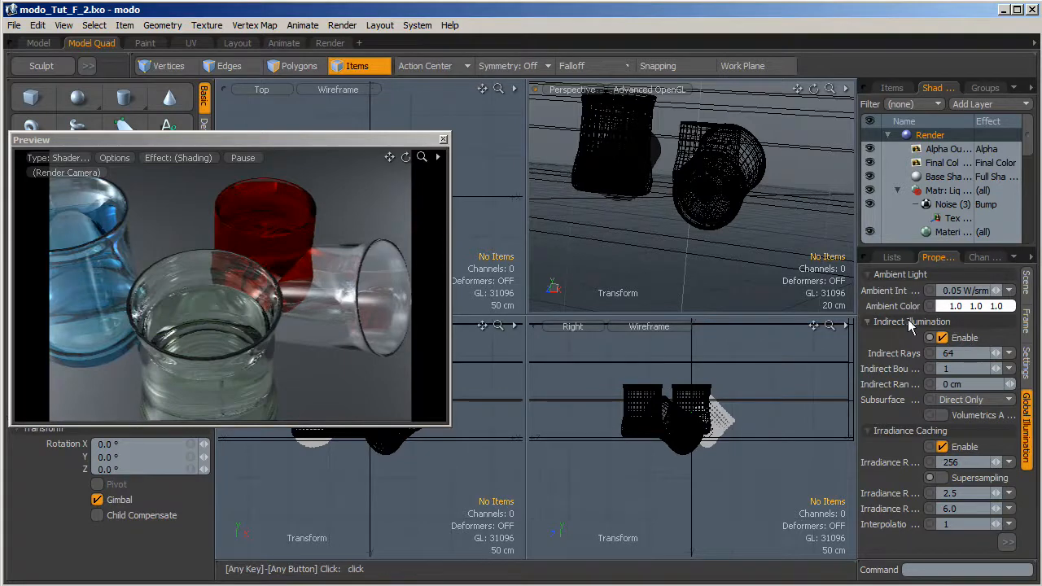
Turn off Reflections and Refractions in the floating preview and view the glasses from another angle
{"action": "left_click", "coordinate": [114, 158]}
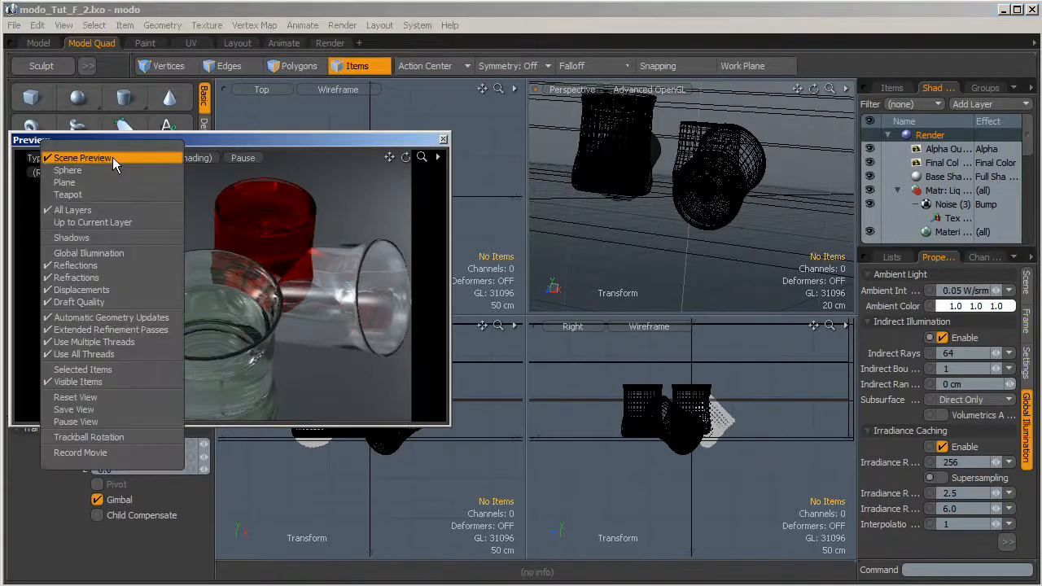
{"action": "left_click", "coordinate": [104, 265]}
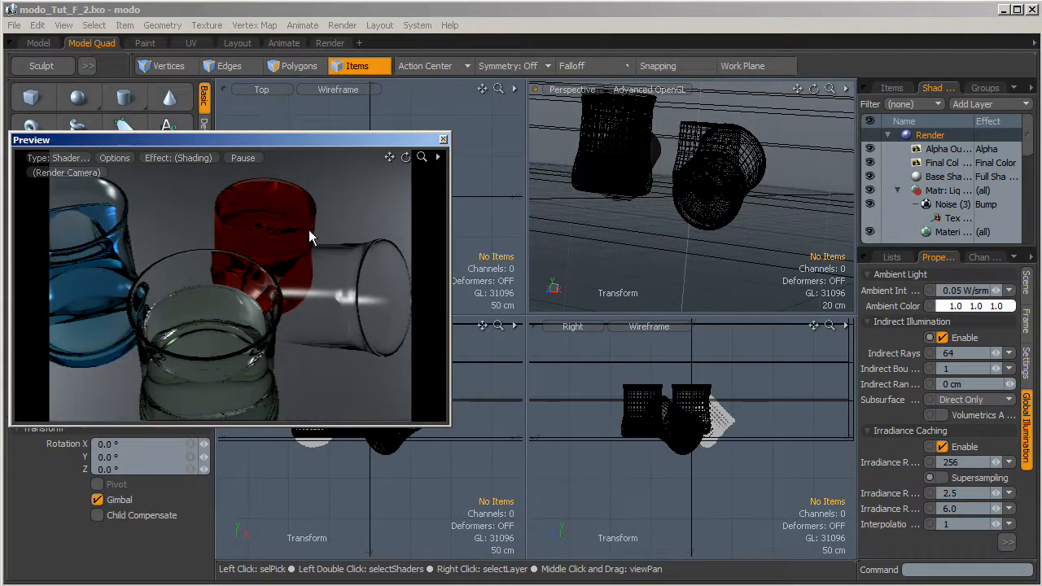
{"action": "left_click", "coordinate": [160, 158]}
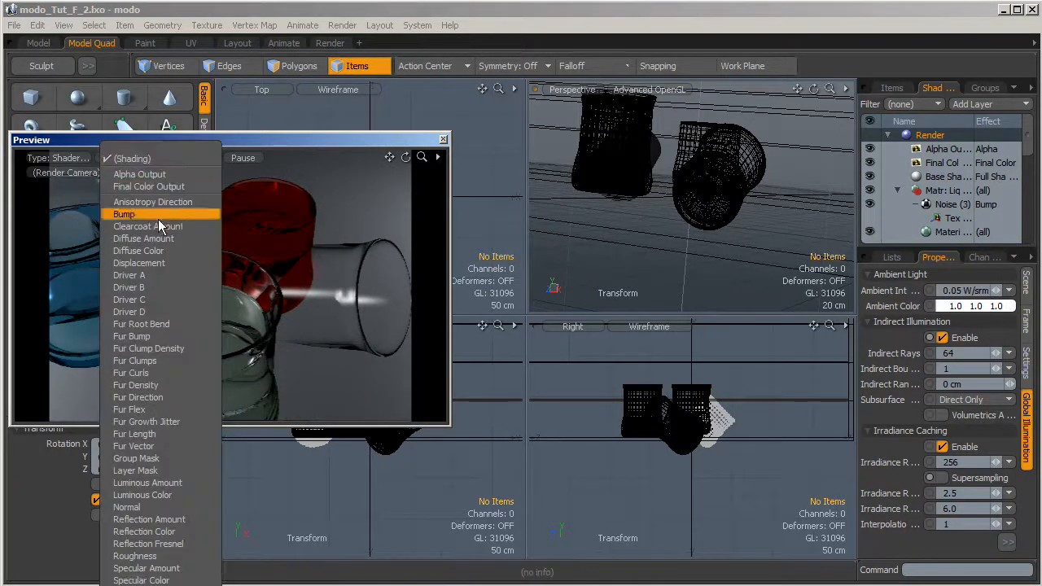
{"action": "left_click", "coordinate": [95, 142]}
{"action": "left_click", "coordinate": [117, 157]}
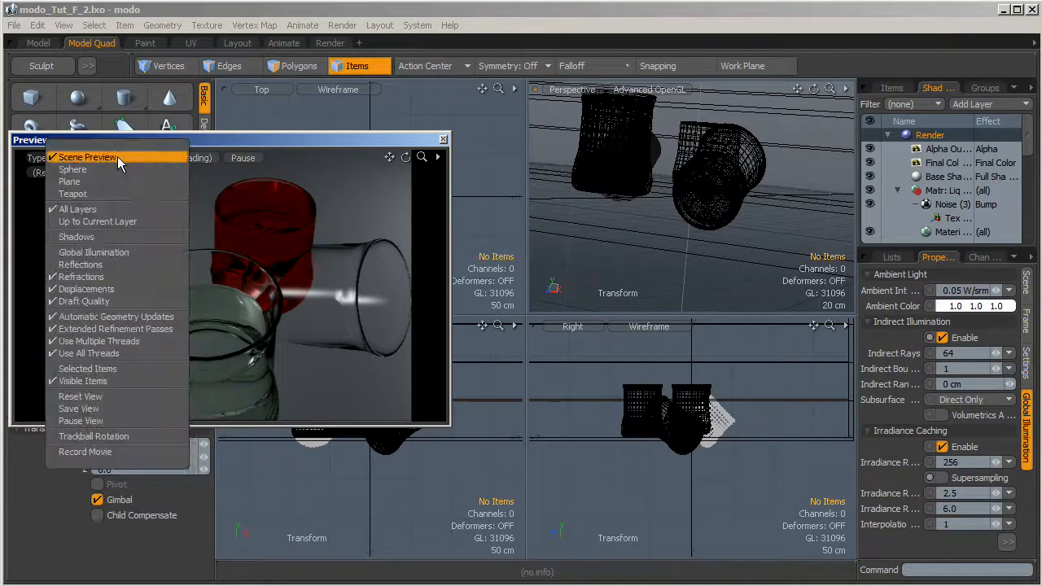
{"action": "left_click", "coordinate": [105, 277]}
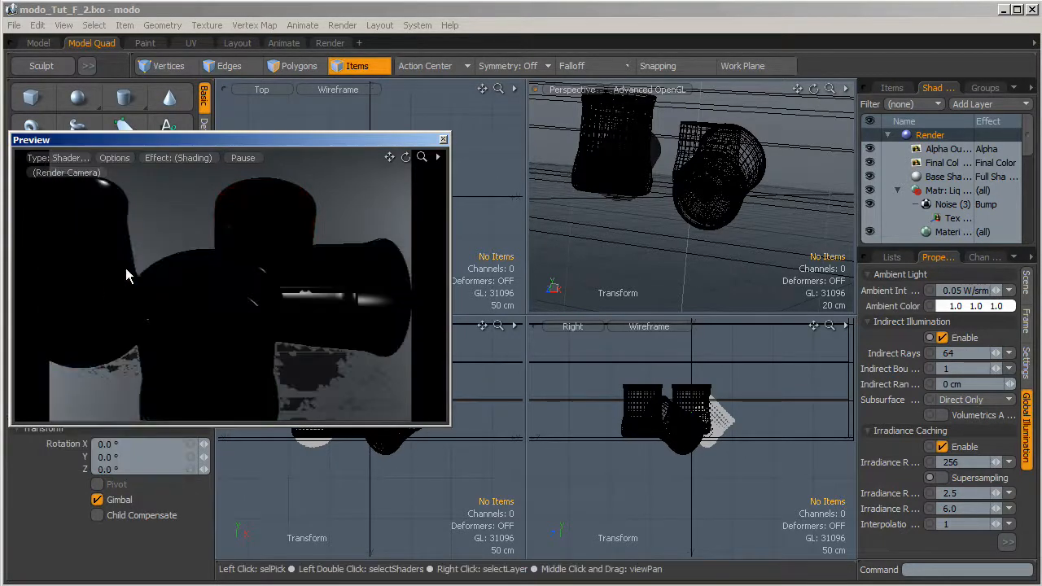
{"action": "left_click_drag", "start_coordinate": [406, 155], "coordinate": [360, 180]}
Turn Reflections and Refractions back on in the floating preview, viewing the glasses from a slightly different angle
{"action": "left_click", "coordinate": [108, 155]}
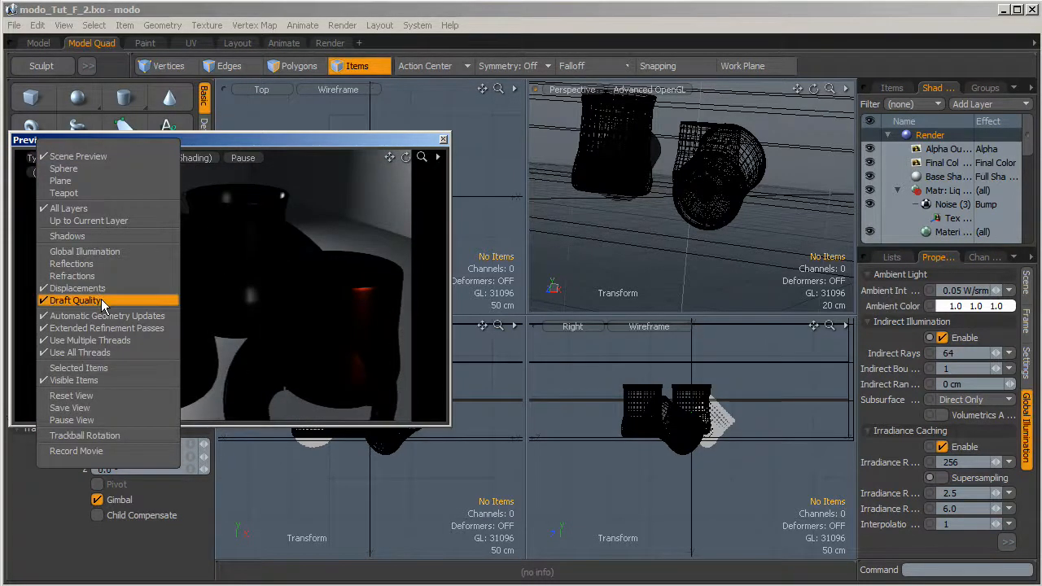
{"action": "left_click", "coordinate": [101, 268]}
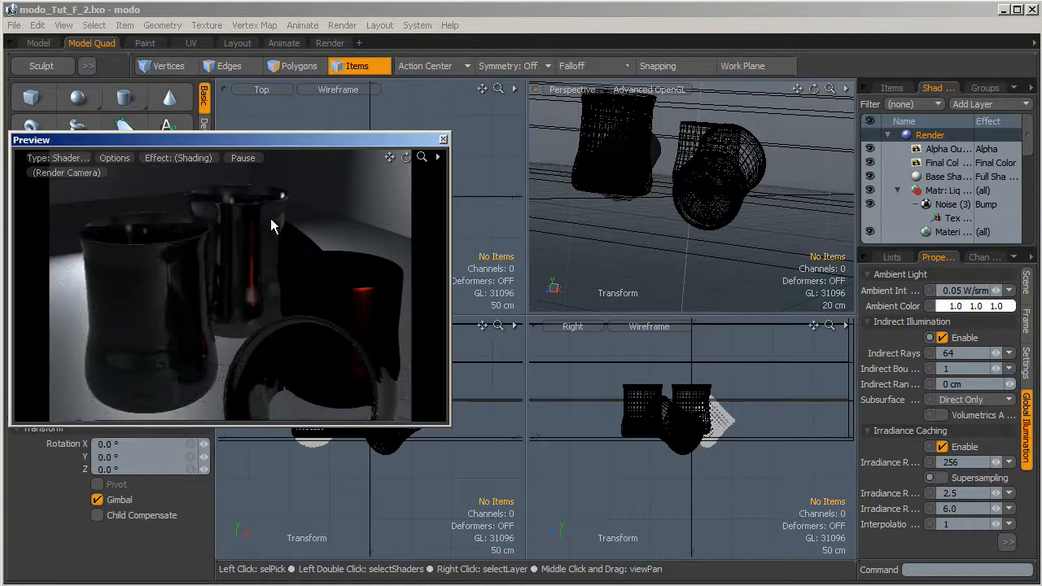
{"action": "left_click_drag", "start_coordinate": [405, 157], "coordinate": [398, 178]}
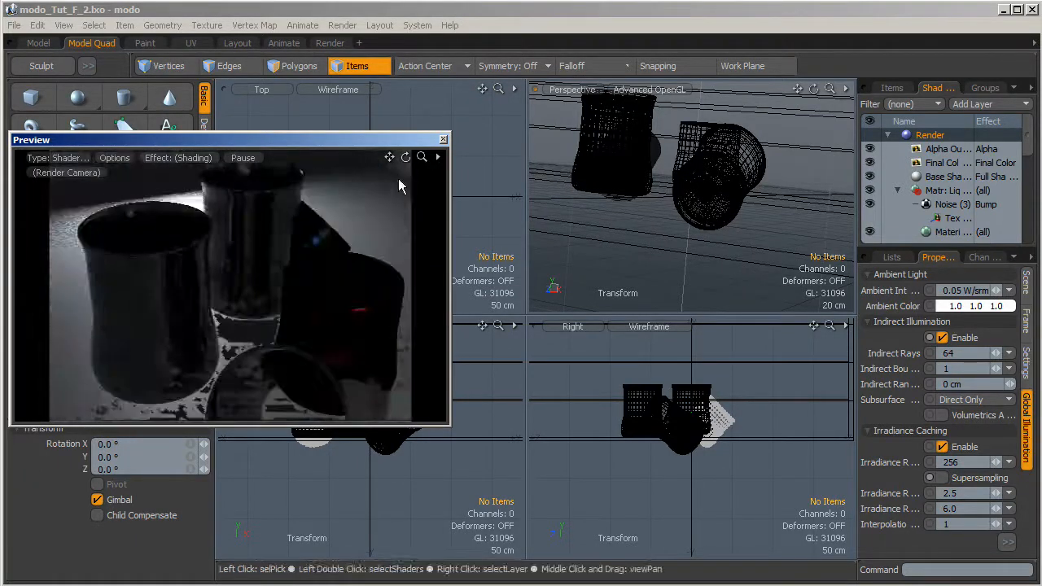
{"action": "left_click", "coordinate": [116, 156]}
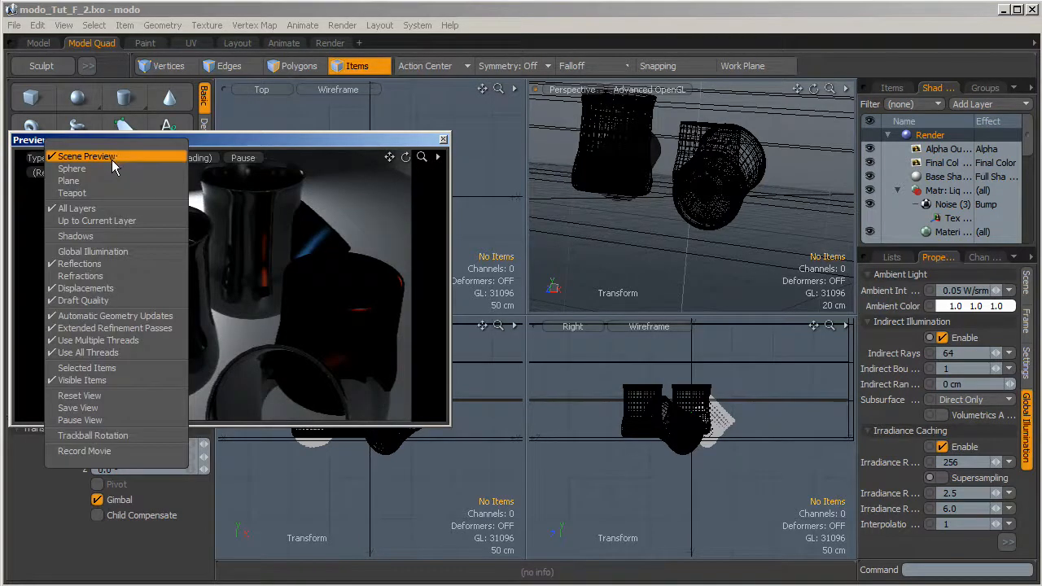
{"action": "left_click", "coordinate": [105, 276]}
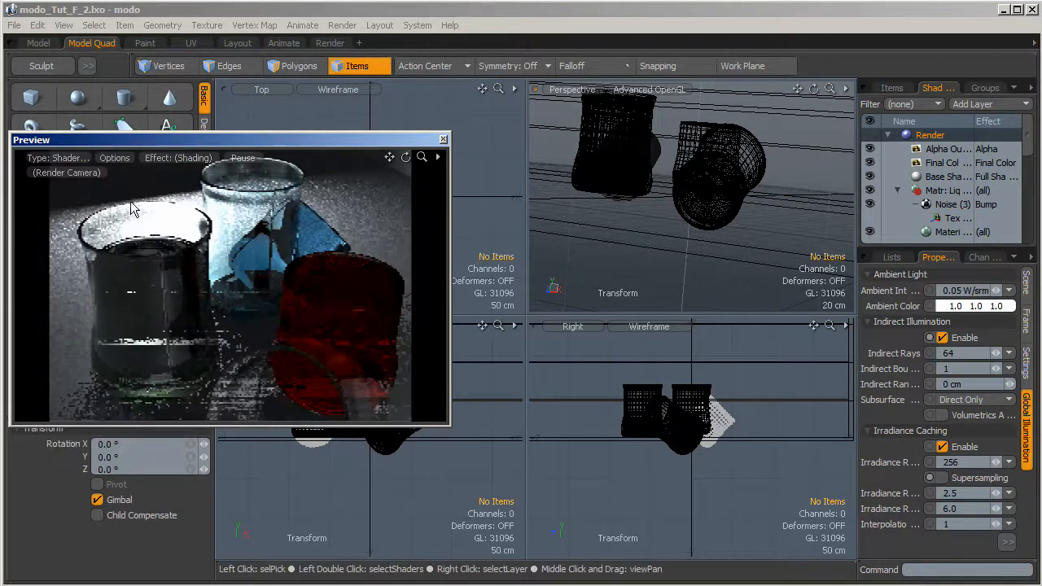
Close the floating preview and open the recent scene modo_Tut_F_3.lxo
{"action": "left_click", "coordinate": [117, 159]}
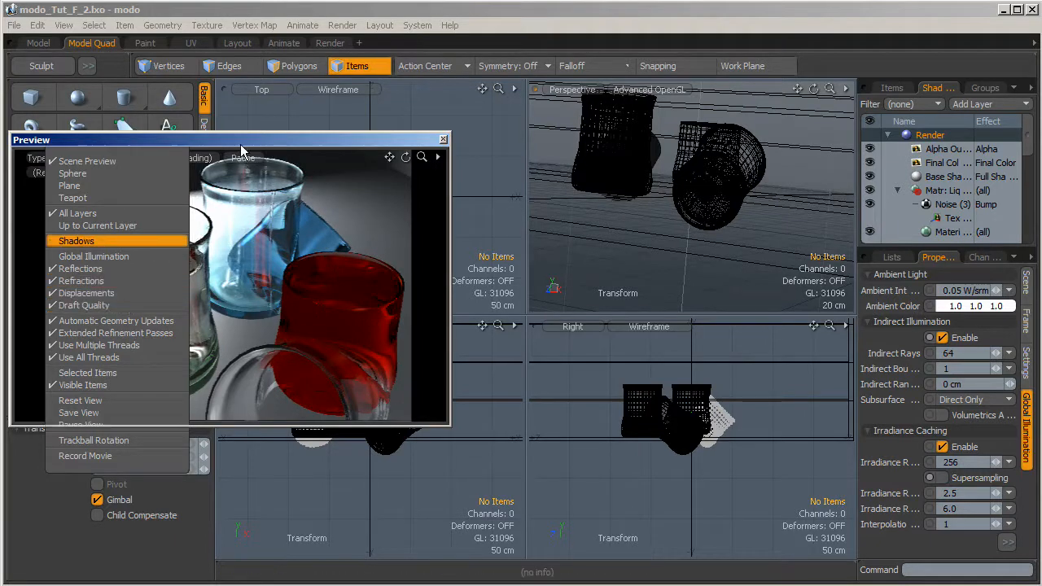
{"action": "left_click", "coordinate": [76, 241]}
{"action": "left_click", "coordinate": [443, 139]}
{"action": "left_click", "coordinate": [15, 25]}
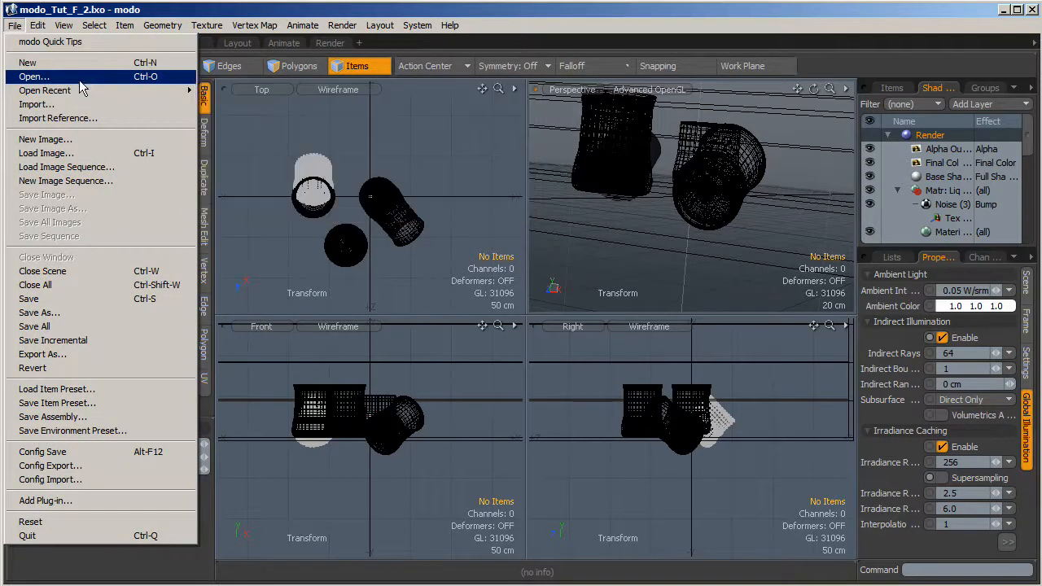
{"action": "mouse_move", "coordinate": [108, 88]}
{"action": "left_click", "coordinate": [334, 104]}
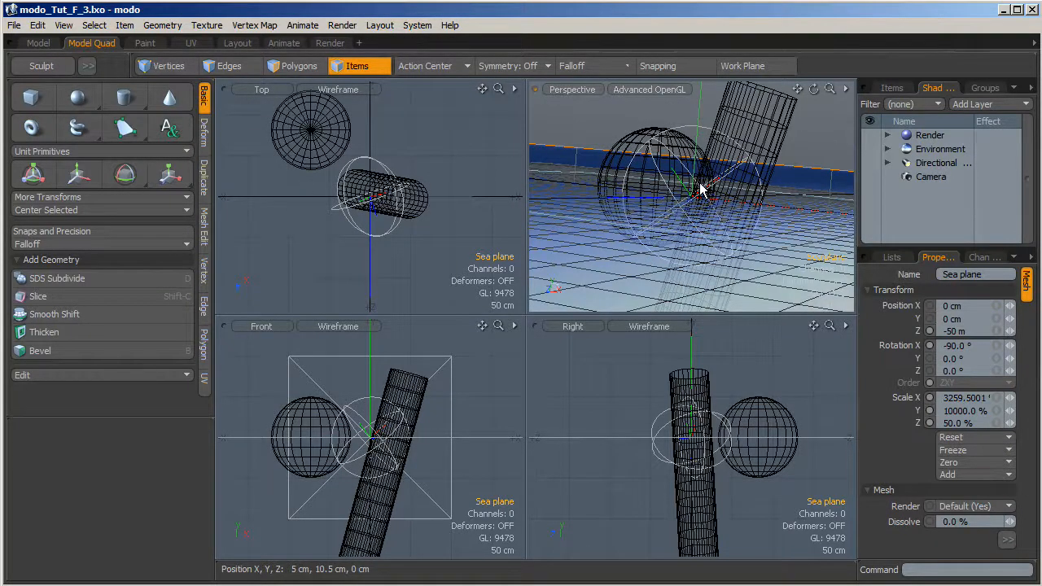
Open a floating render preview of the sea scene and turn off Displacements, viewing the sphere and cylinder from a higher angle
{"action": "key", "text": "F8"}
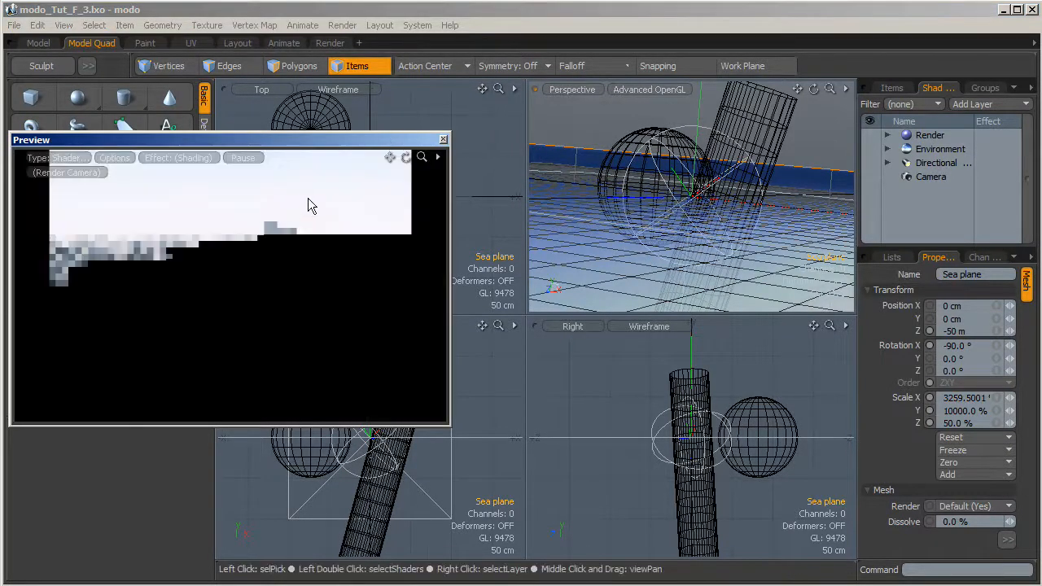
{"action": "left_click_drag", "start_coordinate": [320, 139], "coordinate": [417, 118]}
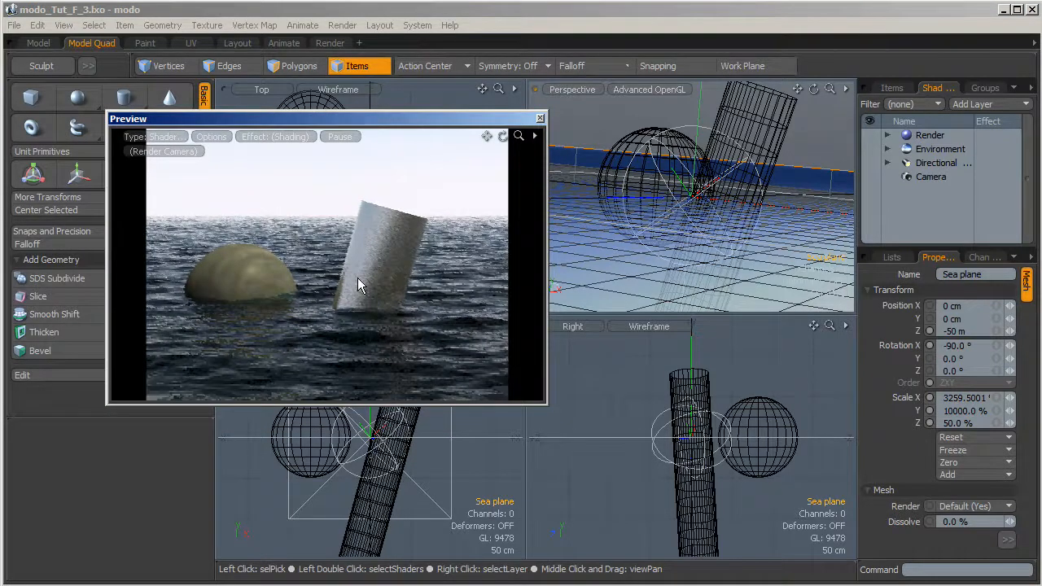
{"action": "left_click", "coordinate": [210, 138]}
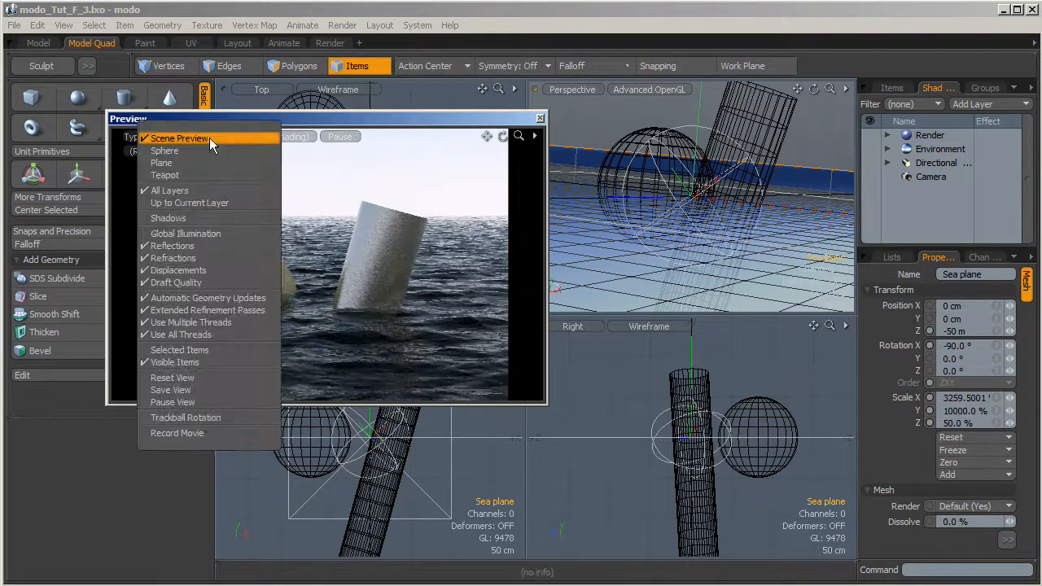
{"action": "left_click", "coordinate": [215, 270]}
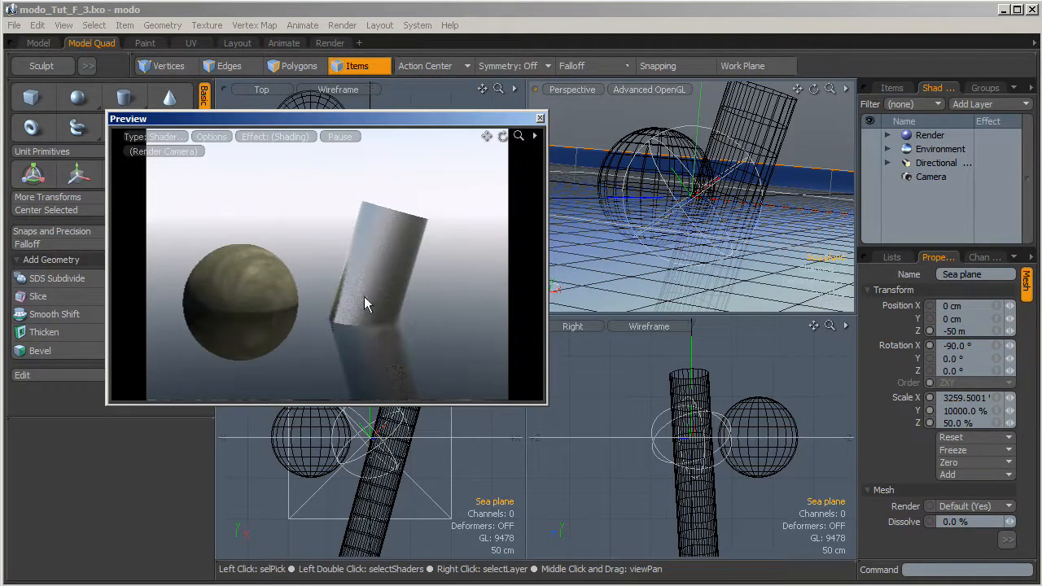
{"action": "left_click_drag", "start_coordinate": [502, 136], "coordinate": [554, 151]}
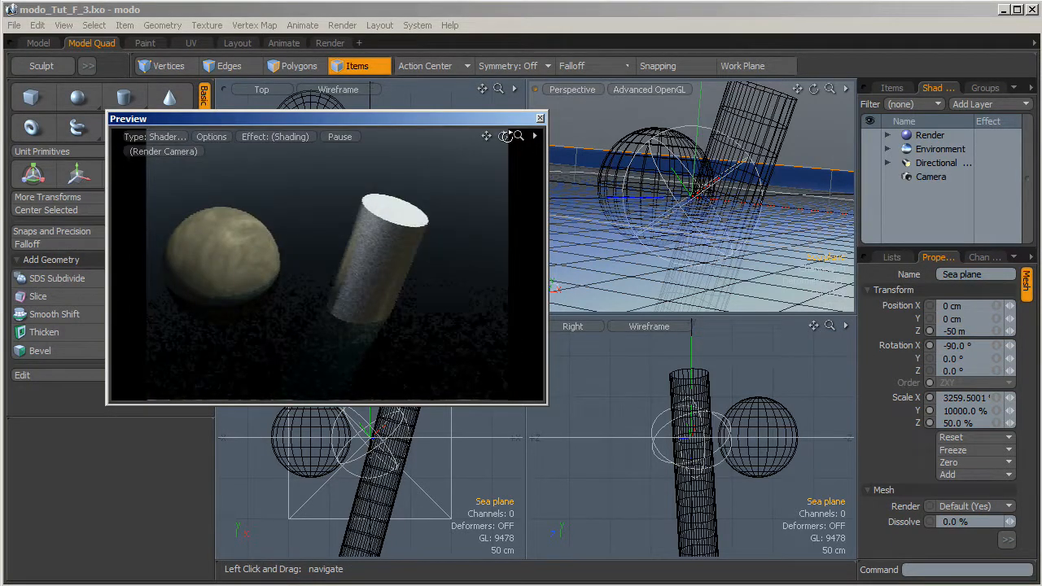
Turn Displacements back on and Draft Quality off in the floating preview, viewing the sea scene from other angles
{"action": "left_click", "coordinate": [207, 135]}
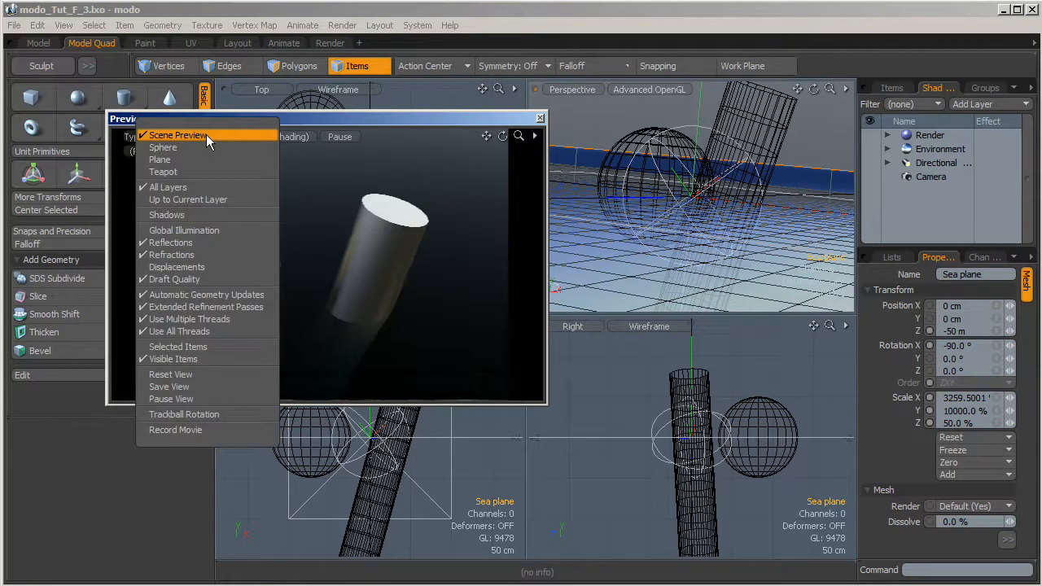
{"action": "left_click", "coordinate": [193, 271]}
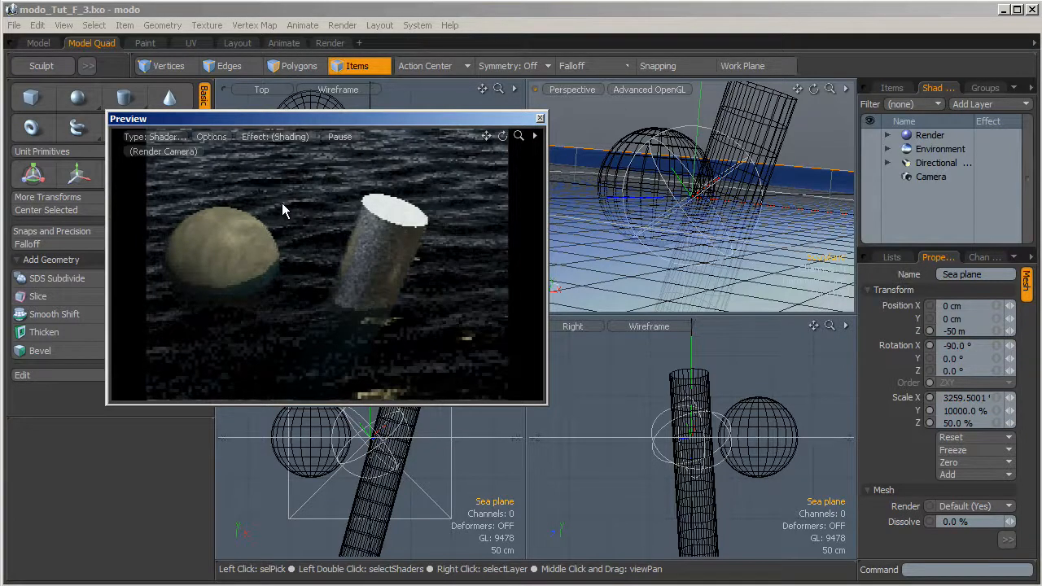
{"action": "left_click", "coordinate": [211, 137]}
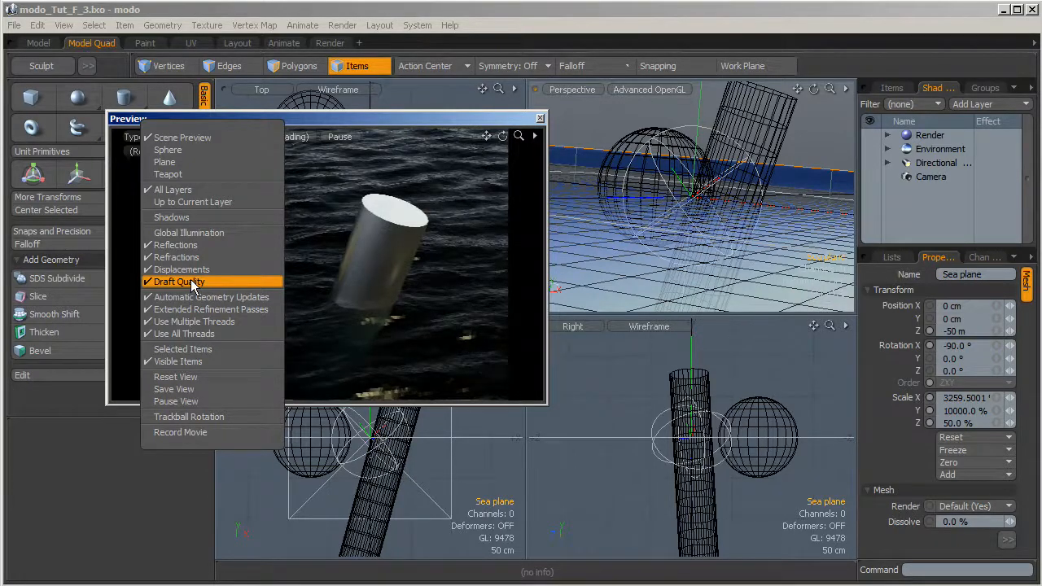
{"action": "left_click", "coordinate": [192, 282]}
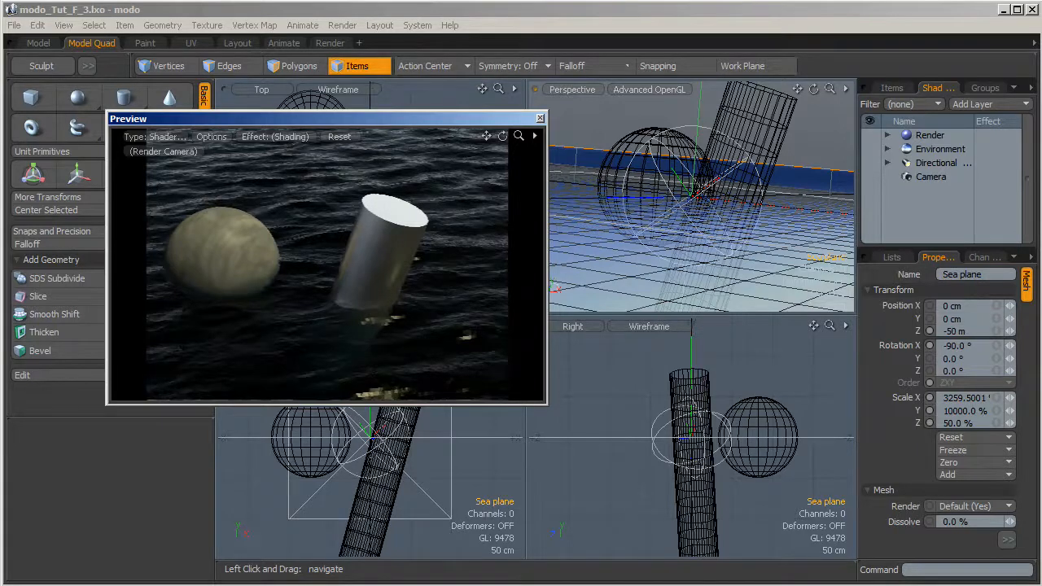
{"action": "left_click_drag", "start_coordinate": [501, 136], "coordinate": [440, 196]}
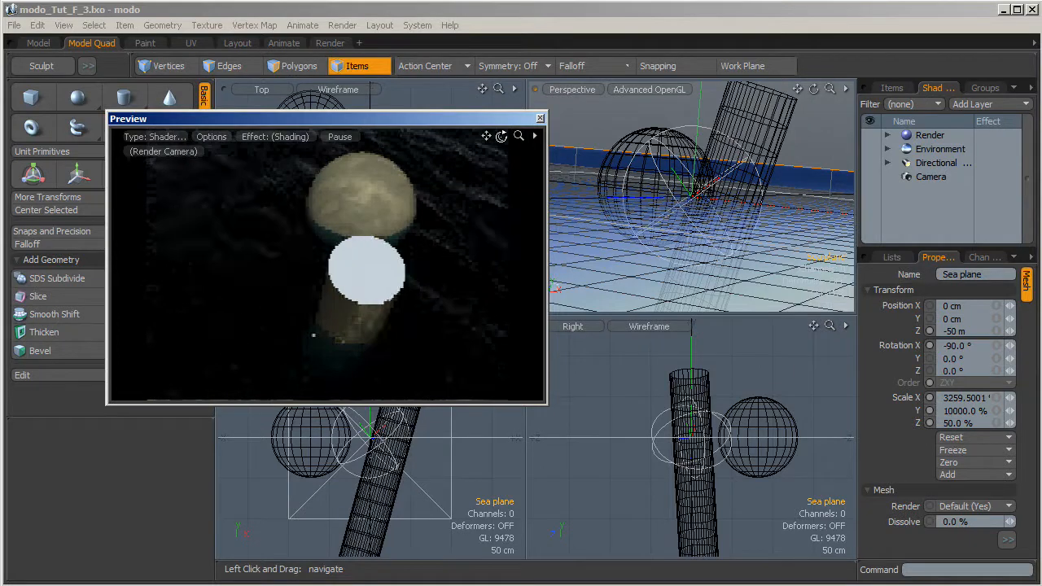
{"action": "left_click_drag", "start_coordinate": [502, 136], "coordinate": [452, 120]}
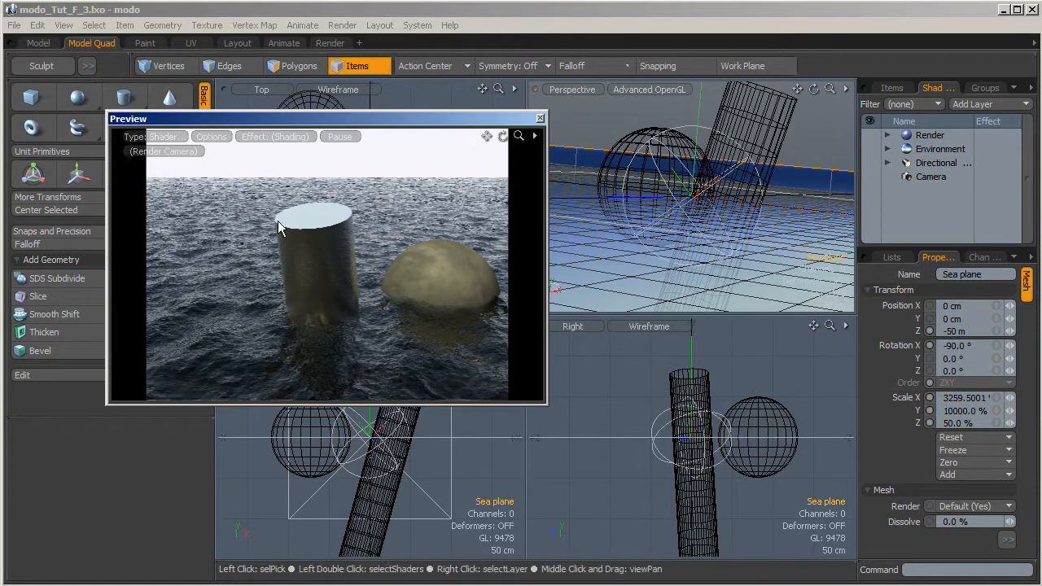
{"action": "left_click", "coordinate": [205, 137]}
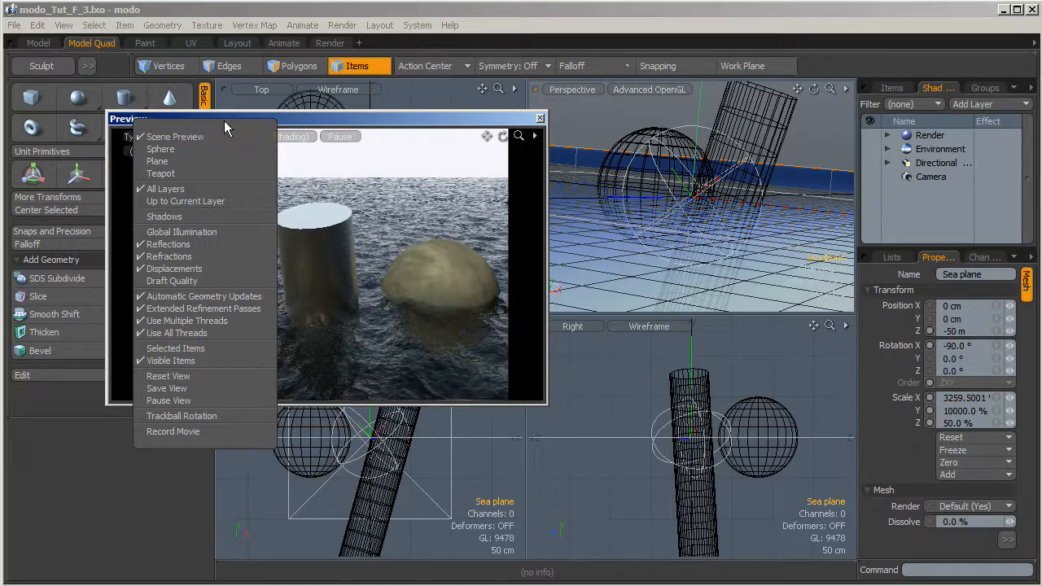
{"action": "left_click", "coordinate": [323, 119]}
{"action": "left_click", "coordinate": [14, 25]}
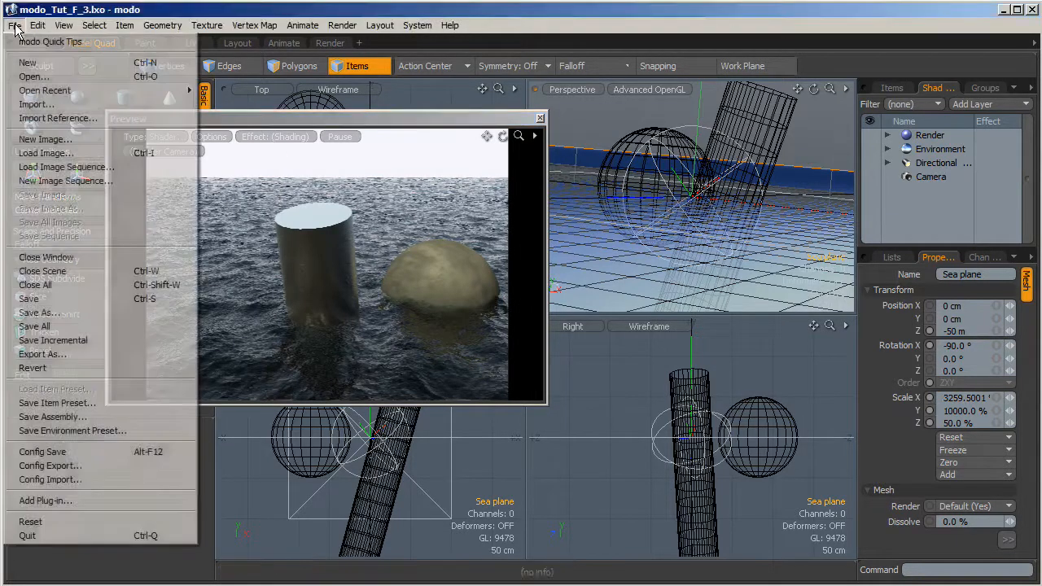
{"action": "left_click", "coordinate": [346, 122]}
Turn Draft Quality on and Displacements off in the floating preview, and pick the cylinder's material from the rendered image
{"action": "left_click", "coordinate": [210, 137]}
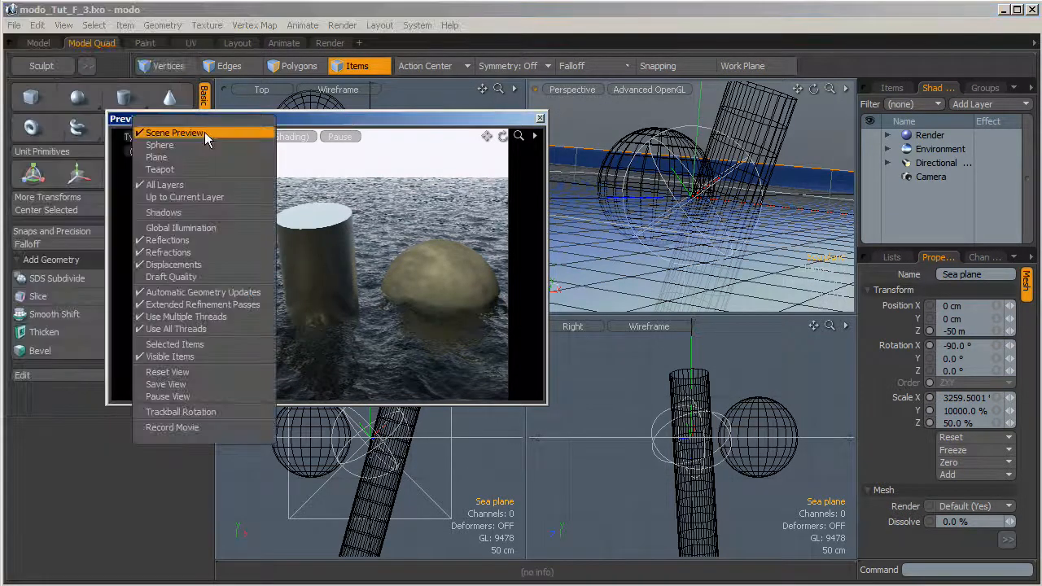
{"action": "left_click", "coordinate": [195, 271]}
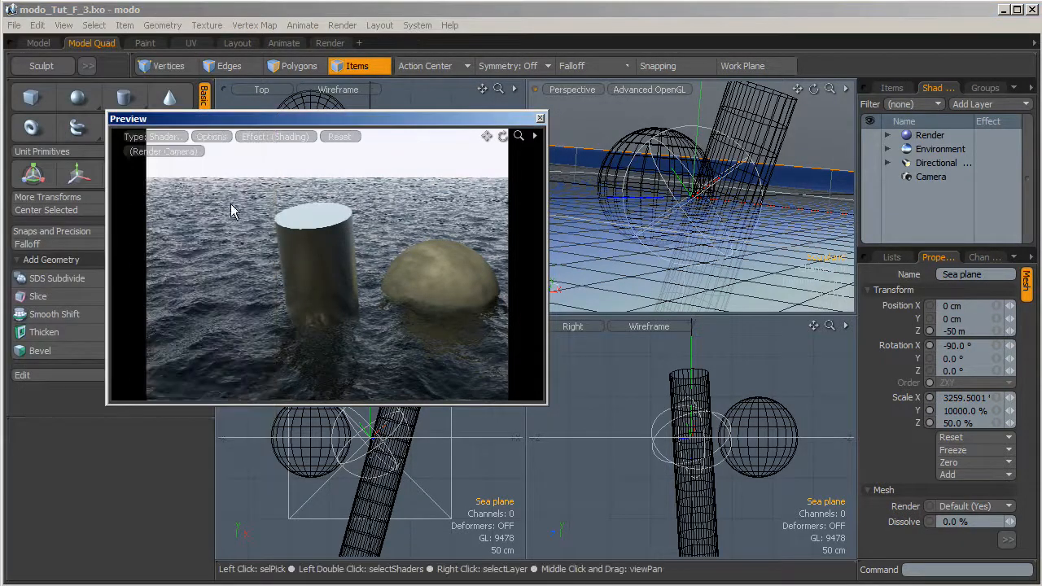
{"action": "left_click", "coordinate": [215, 137]}
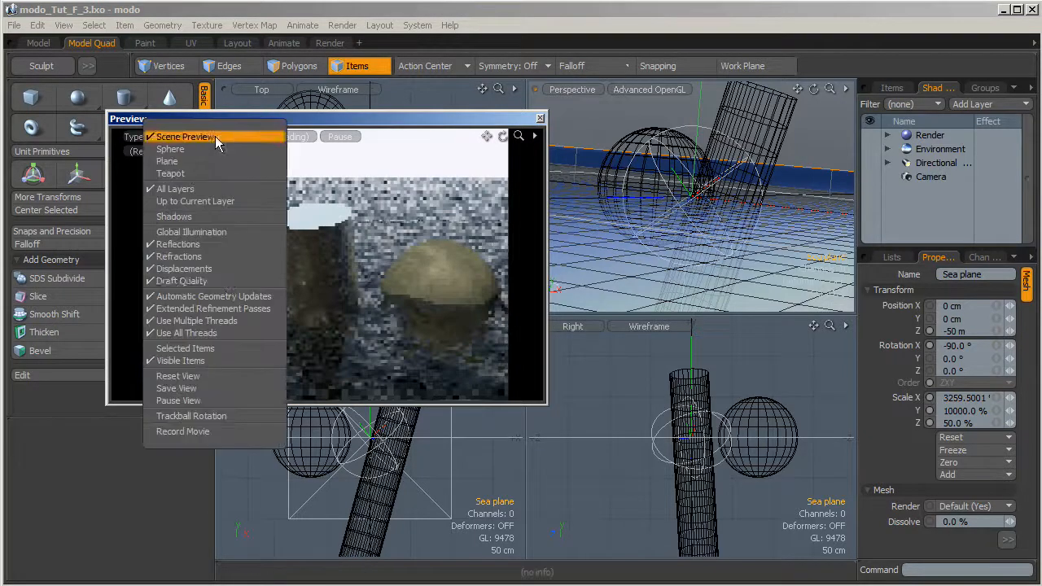
{"action": "left_click", "coordinate": [221, 269]}
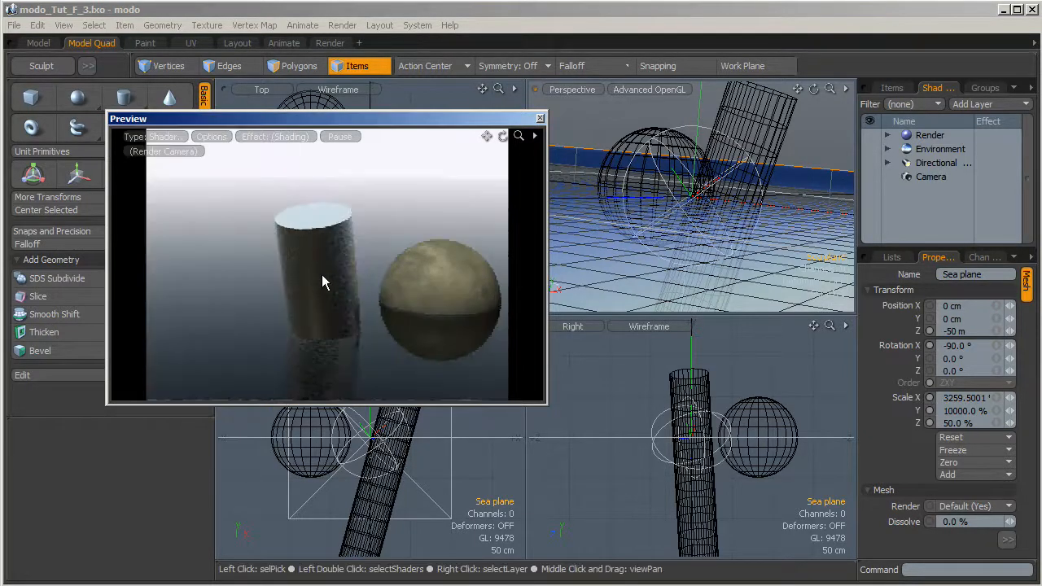
{"action": "left_click", "coordinate": [322, 276]}
{"action": "left_click_drag", "start_coordinate": [503, 136], "coordinate": [323, 130]}
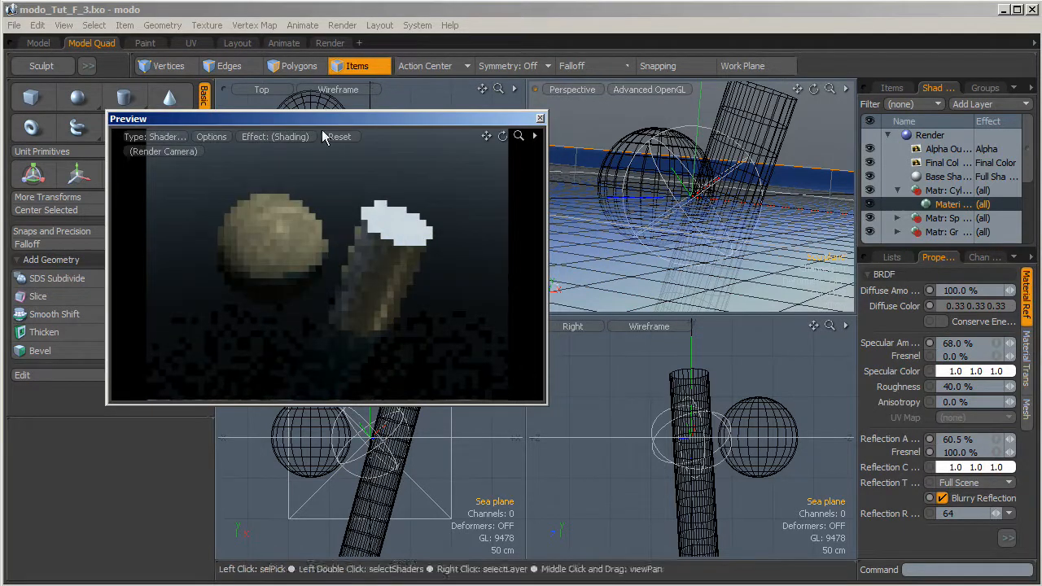
Turn off Automatic Geometry Updates in the floating preview and scale the Cylinder item to 112.5 % along Y
{"action": "left_click", "coordinate": [211, 136]}
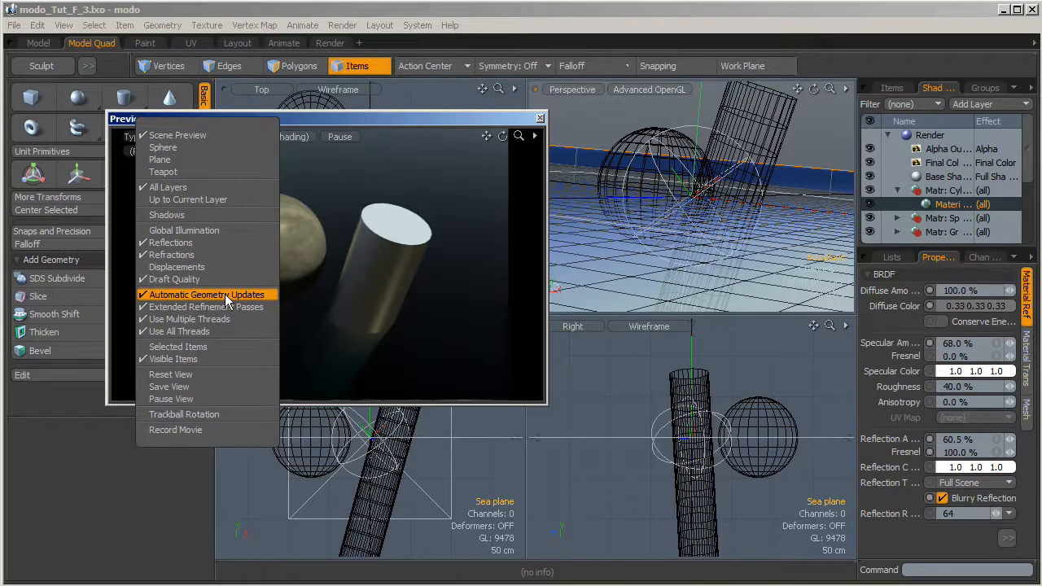
{"action": "left_click", "coordinate": [178, 298]}
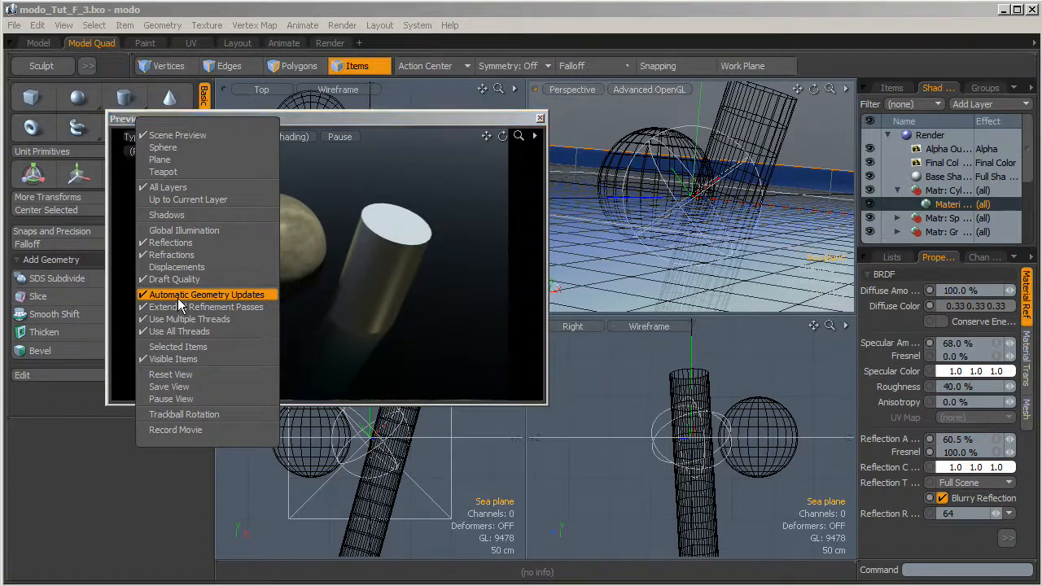
{"action": "left_click", "coordinate": [744, 116]}
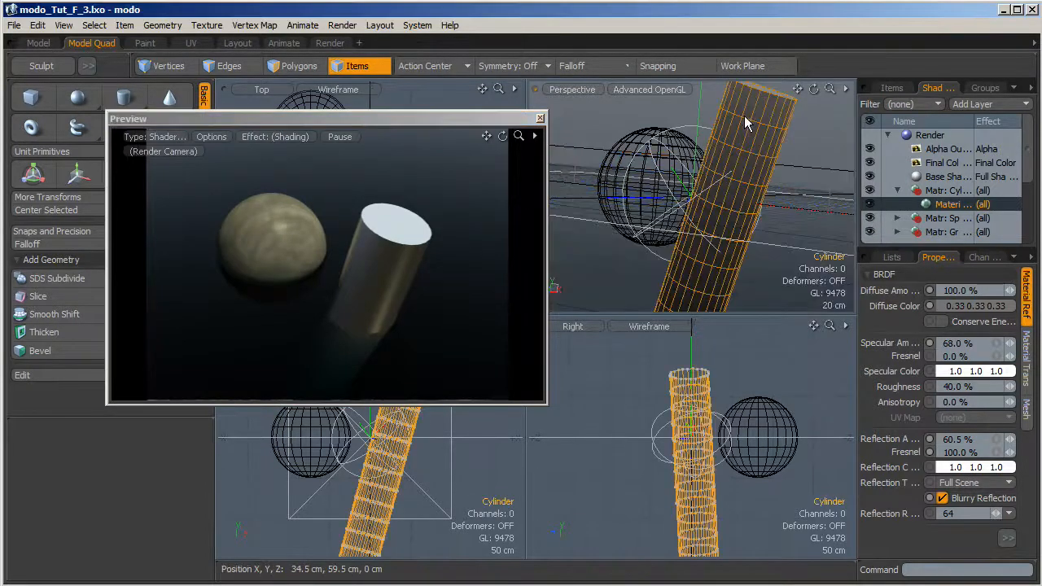
{"action": "left_click", "coordinate": [904, 257]}
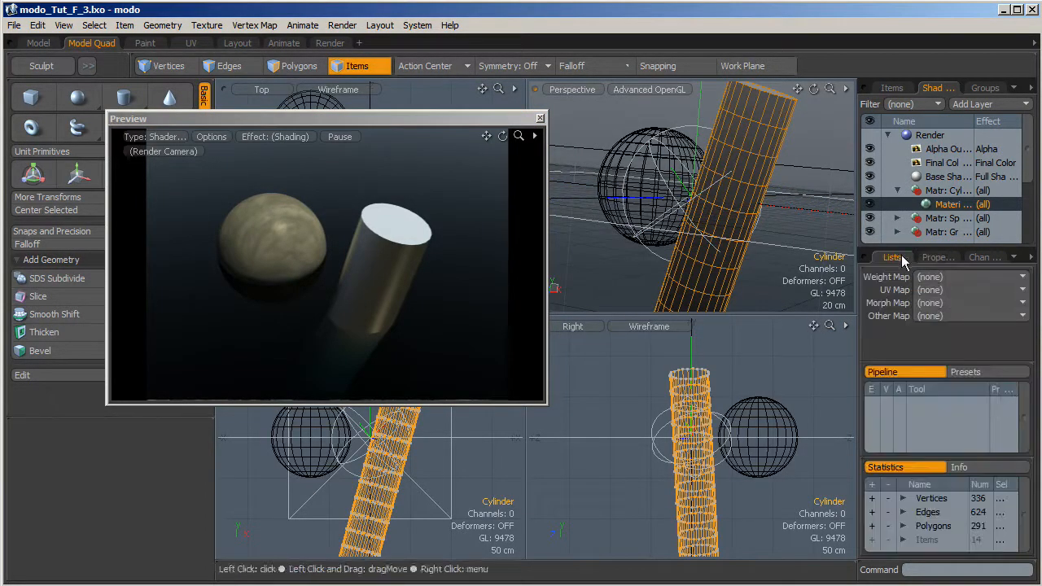
{"action": "left_click", "coordinate": [891, 87]}
{"action": "left_click", "coordinate": [957, 160]}
{"action": "left_click", "coordinate": [959, 174]}
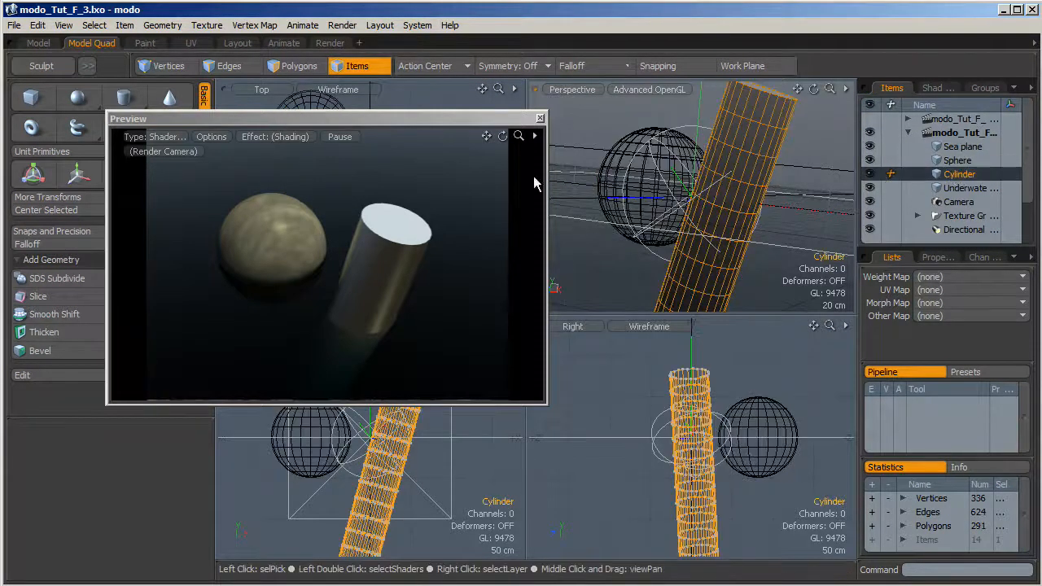
{"action": "key", "text": "y"}
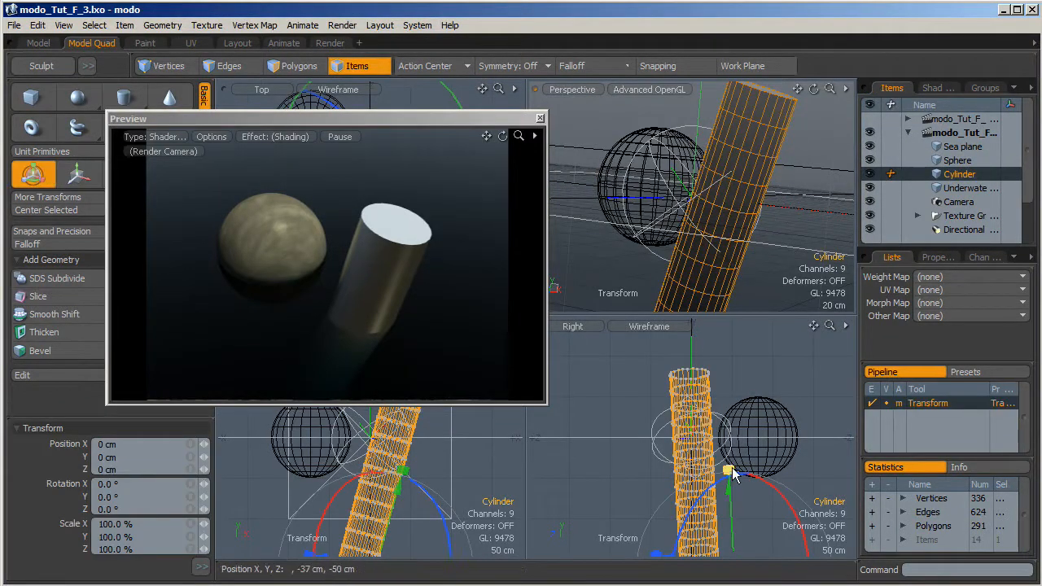
{"action": "left_click_drag", "start_coordinate": [727, 456], "coordinate": [731, 472]}
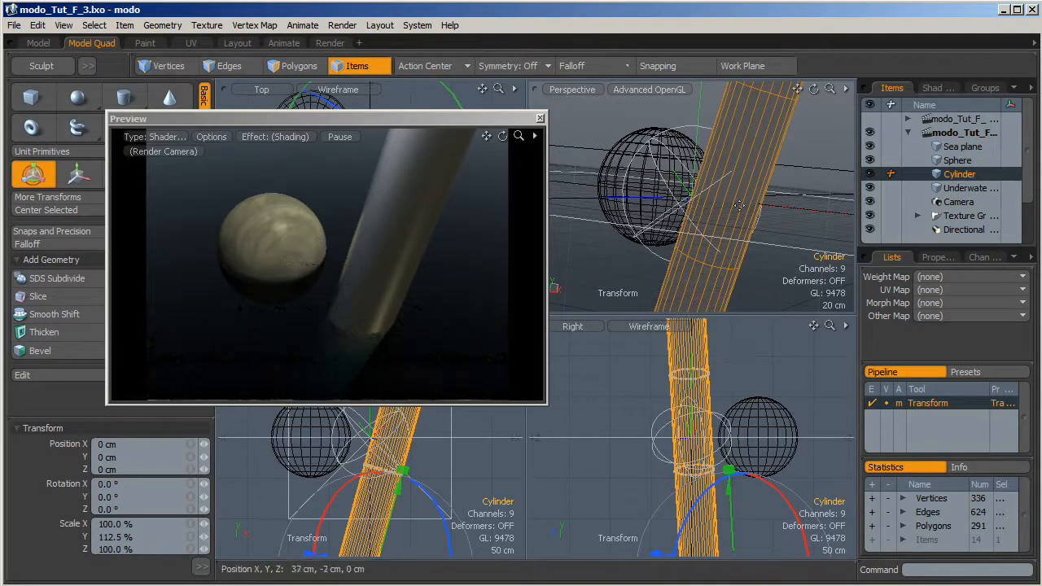
Turn Automatic Geometry Updates back on for the floating preview and reposition its window
{"action": "left_click", "coordinate": [208, 137]}
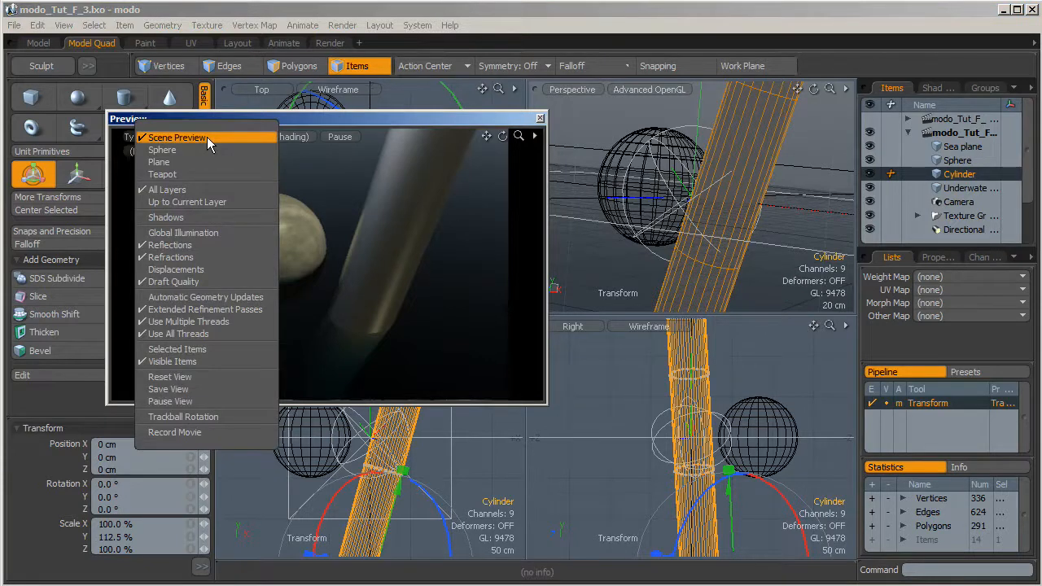
{"action": "left_click", "coordinate": [207, 308]}
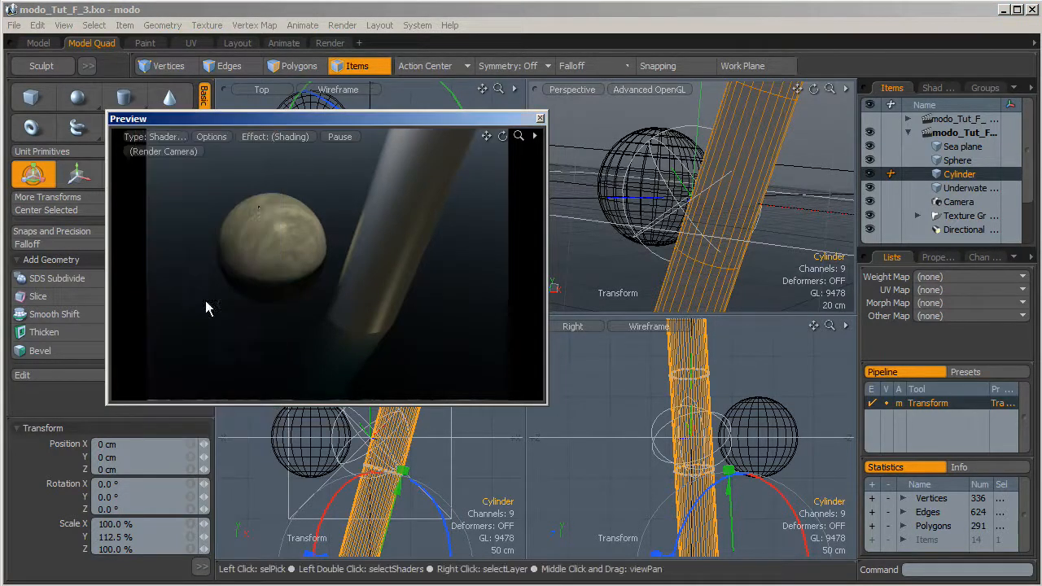
{"action": "left_click", "coordinate": [212, 136]}
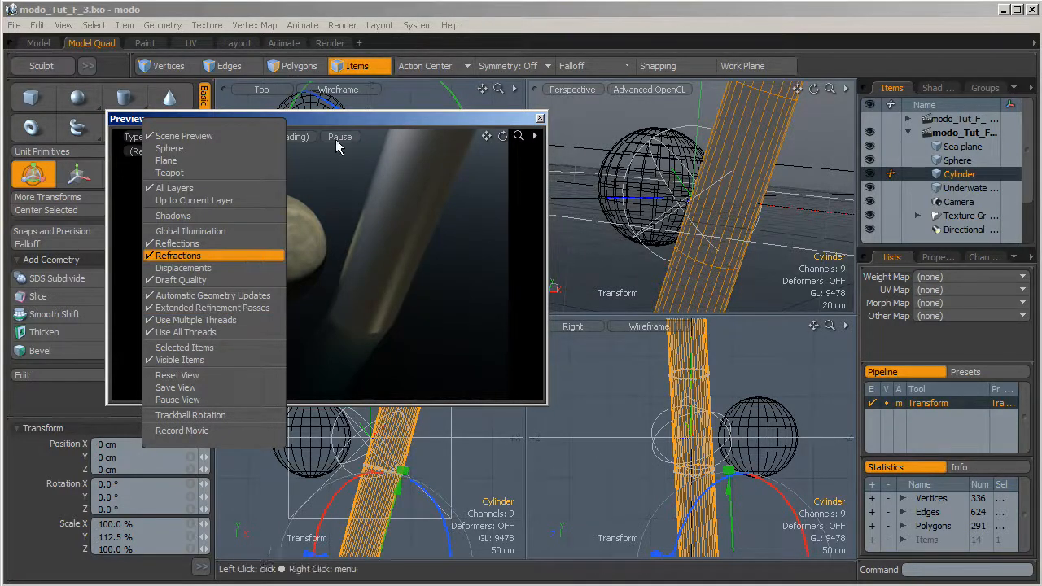
{"action": "left_click_drag", "start_coordinate": [329, 121], "coordinate": [380, 122]}
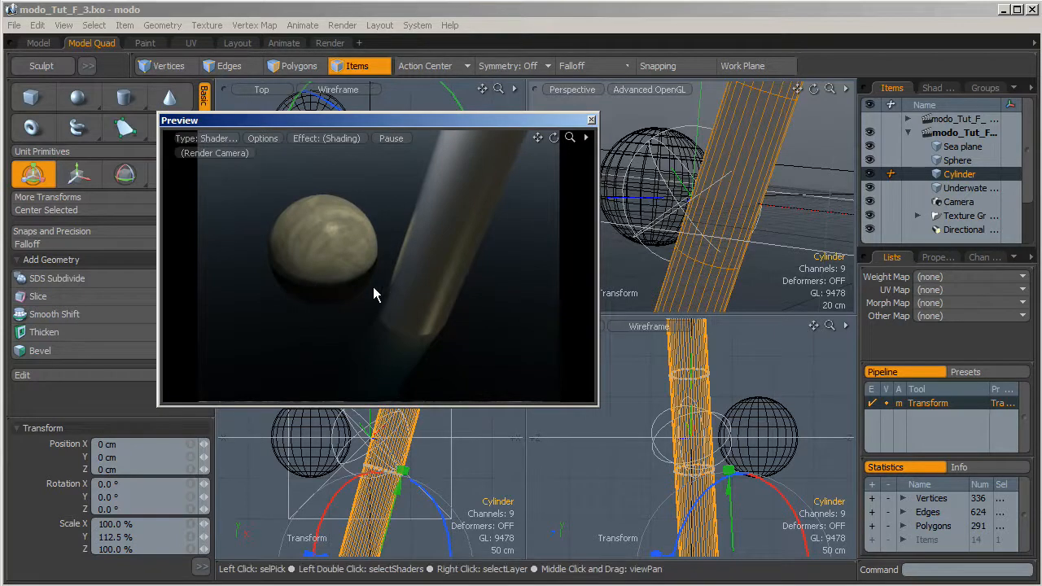
Drop the Transform tool and orbit the floating preview to a lower viewing angle of the sphere and cylinder
{"action": "left_click", "coordinate": [41, 175]}
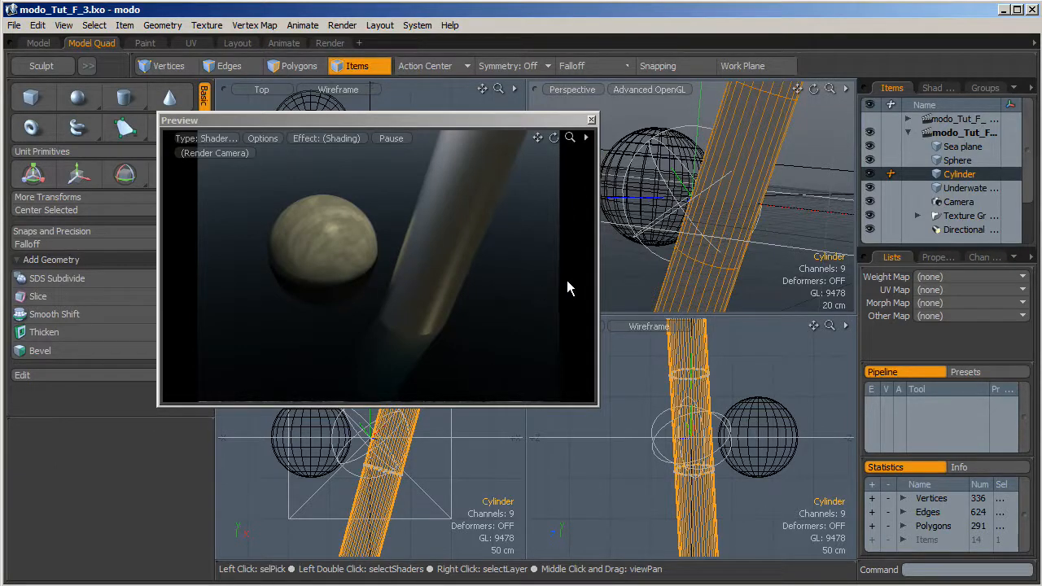
{"action": "left_click", "coordinate": [413, 305]}
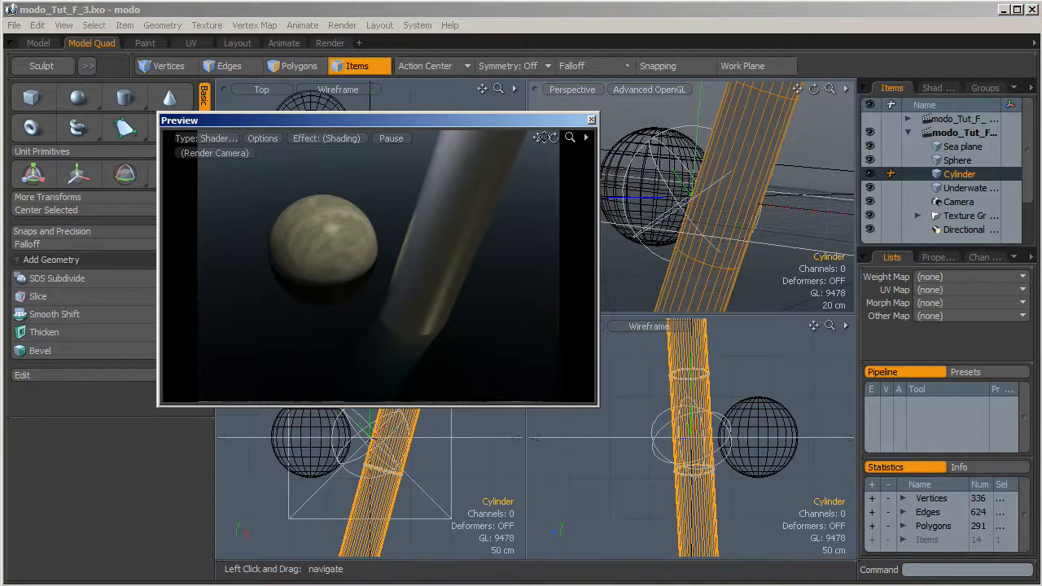
{"action": "mouse_move", "coordinate": [553, 138]}
{"action": "left_mouse_down"}
{"action": "mouse_move", "coordinate": [552, 110]}
{"action": "mouse_move", "coordinate": [529, 112]}
{"action": "mouse_move", "coordinate": [553, 138]}
{"action": "left_mouse_up"}
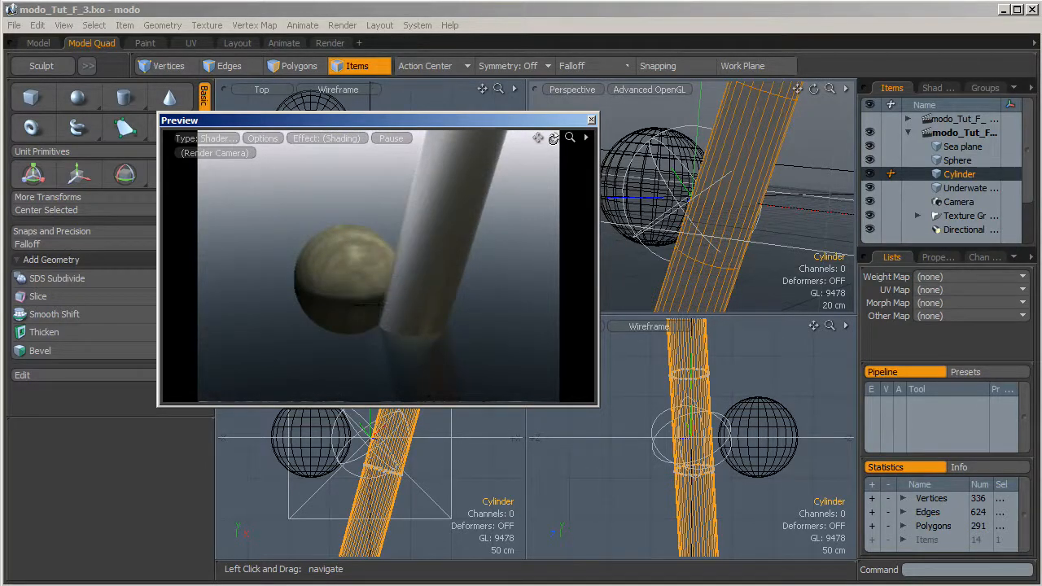
Turn off Extended Refinement Passes in the floating preview and orbit it to centre the cylinder
{"action": "left_click", "coordinate": [262, 138]}
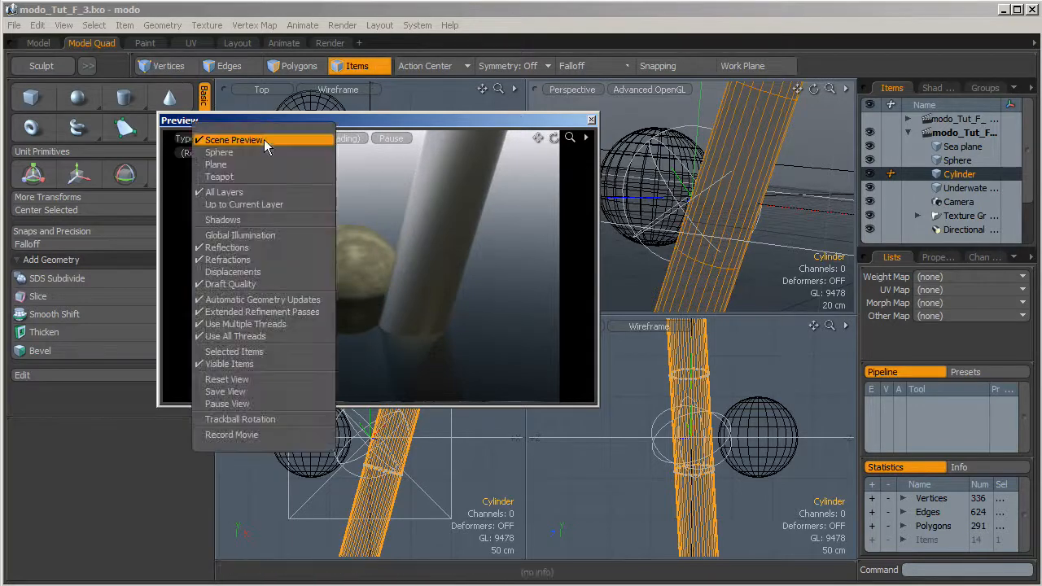
{"action": "left_click", "coordinate": [270, 314]}
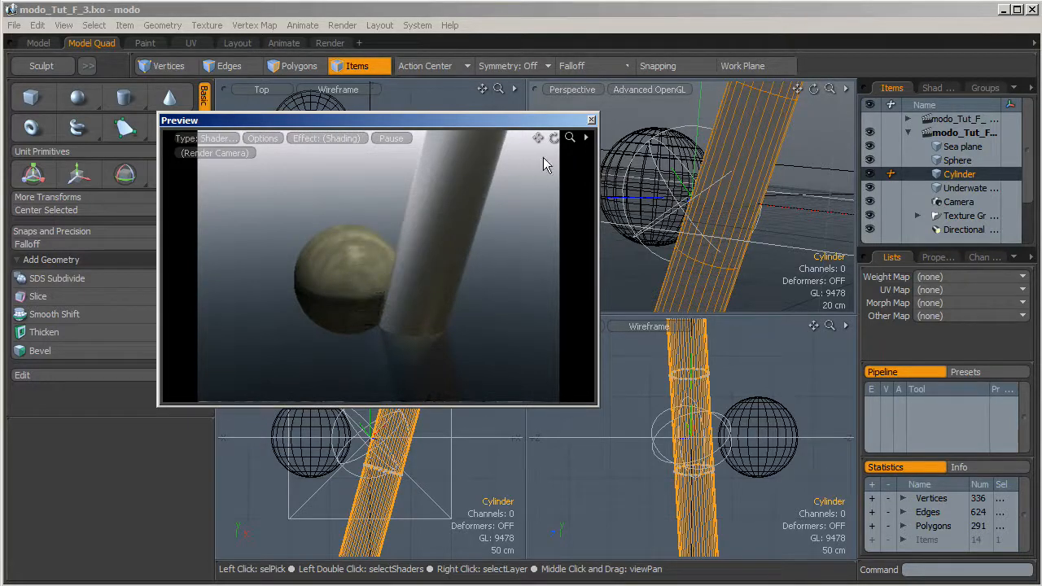
{"action": "left_click_drag", "start_coordinate": [555, 137], "coordinate": [521, 151]}
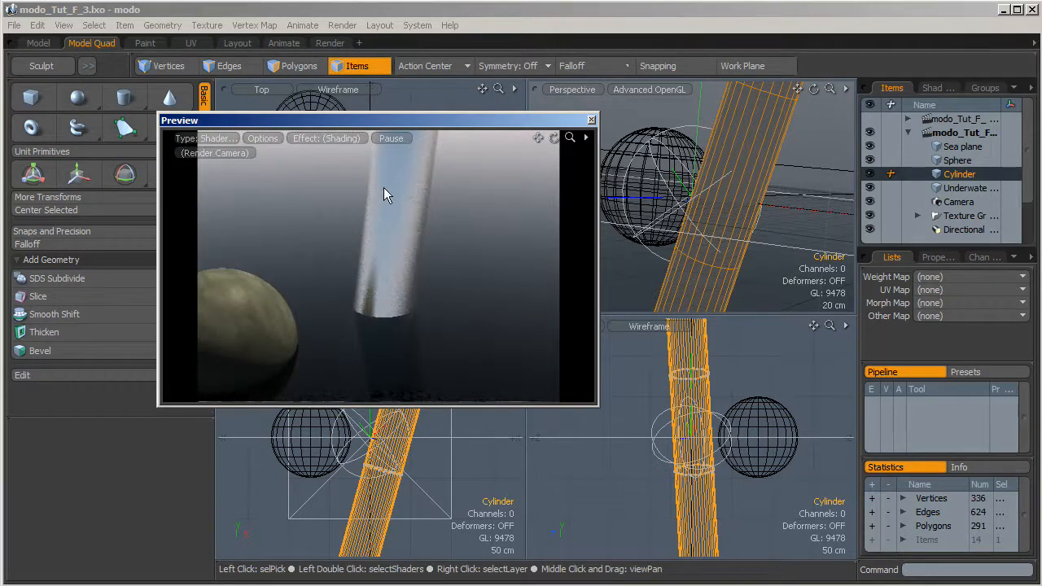
Turn off Use All Threads in the floating preview and orbit it to look down on the sphere and cylinder from higher up
{"action": "left_click", "coordinate": [265, 137]}
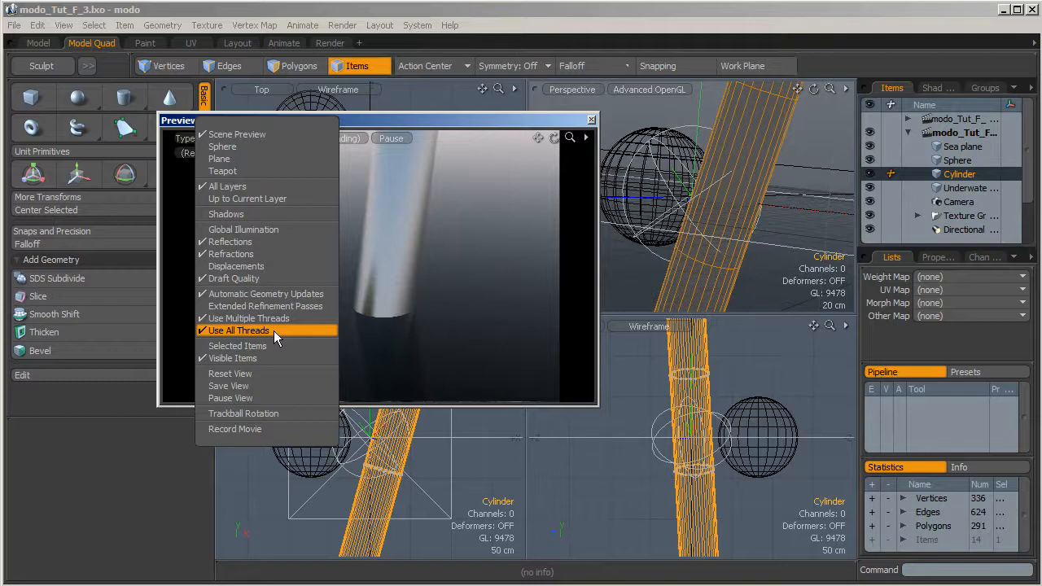
{"action": "left_click", "coordinate": [273, 330]}
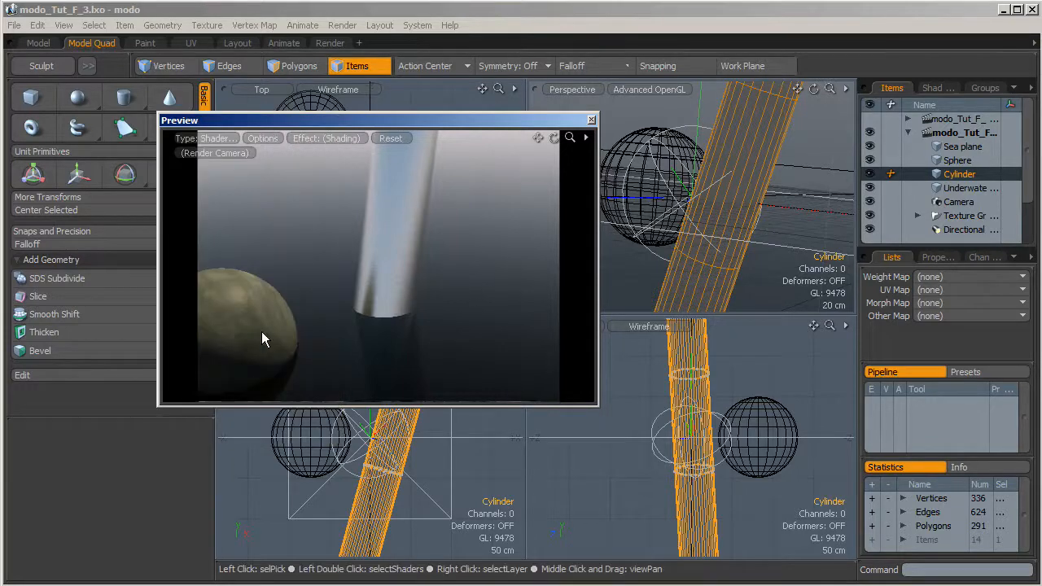
{"action": "right_click", "coordinate": [268, 139]}
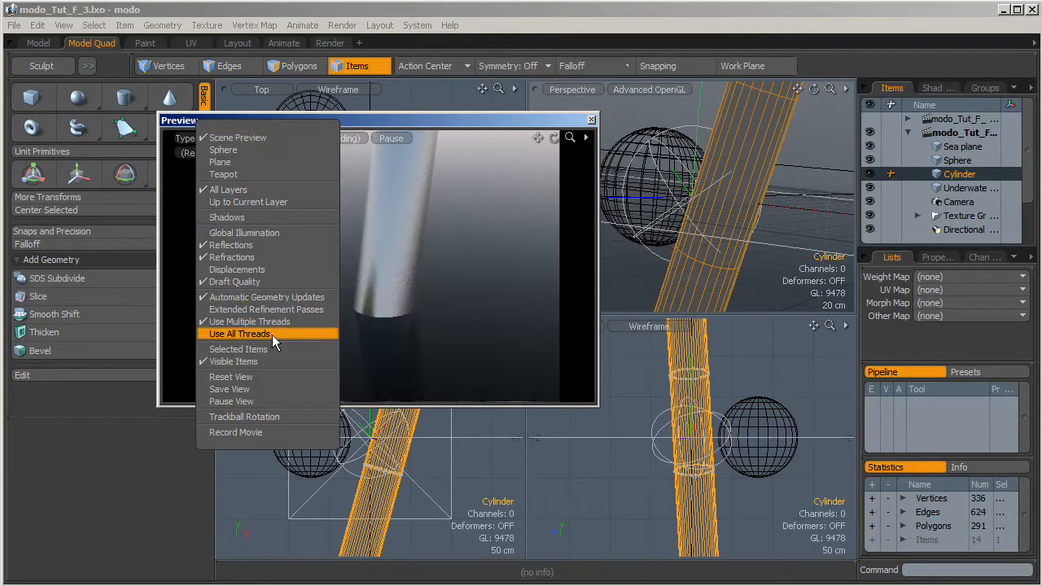
{"action": "left_click", "coordinate": [555, 136]}
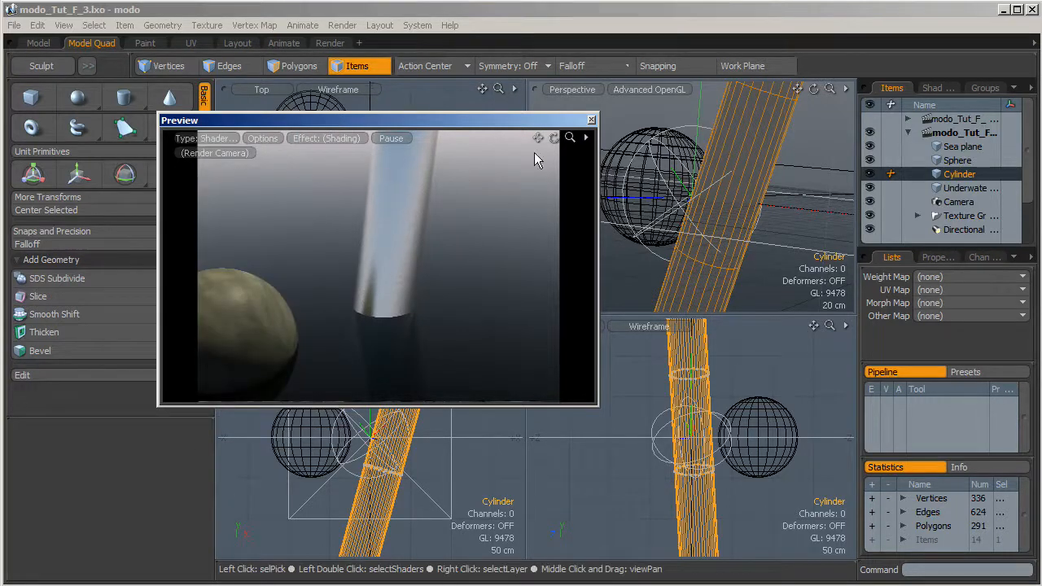
{"action": "left_click_drag", "start_coordinate": [554, 136], "coordinate": [594, 183]}
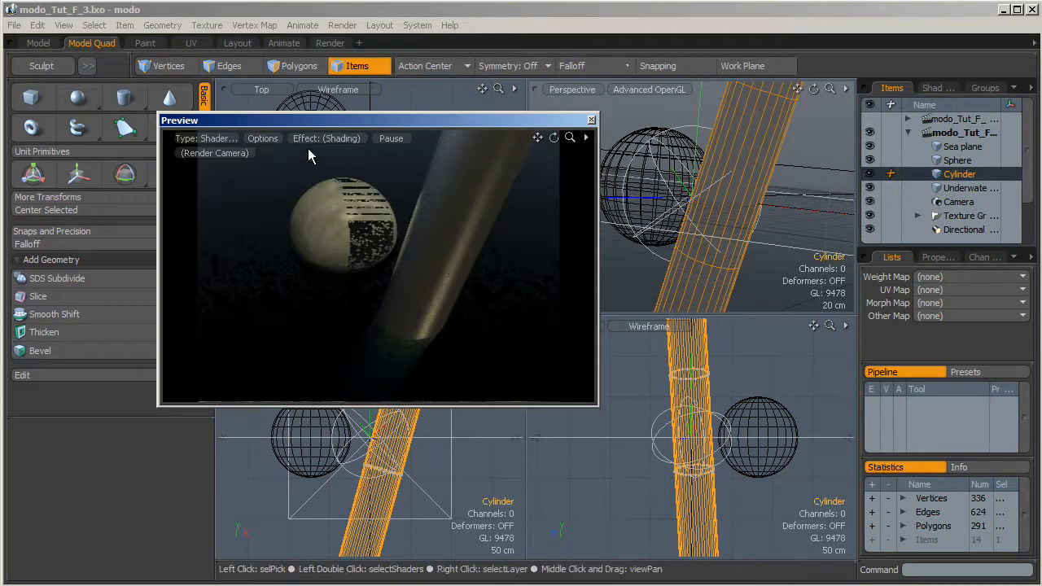
Limit the floating preview to Selected Items and orbit around the isolated cylinder
{"action": "left_click", "coordinate": [268, 139]}
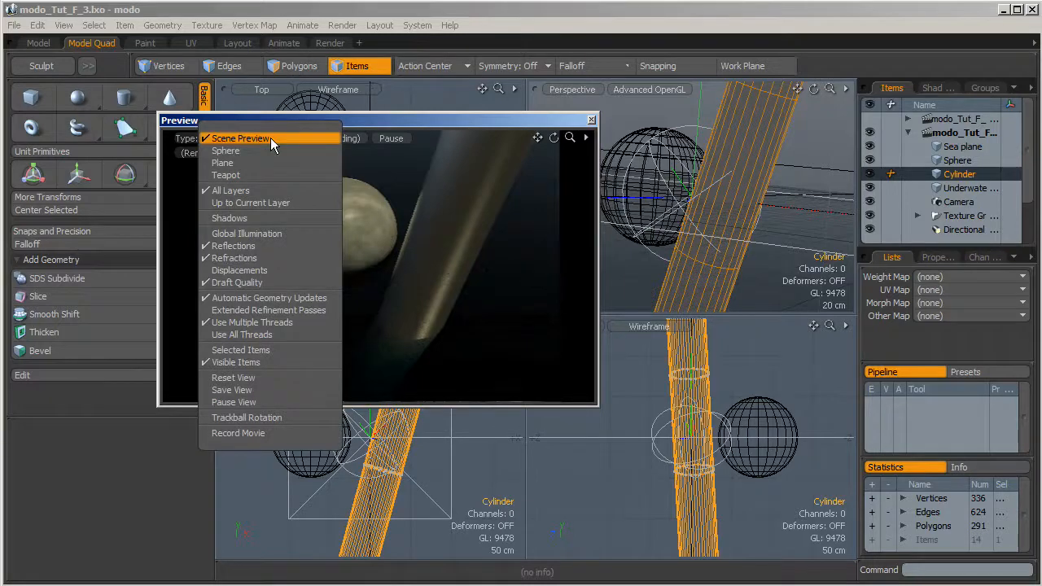
{"action": "left_click", "coordinate": [261, 351]}
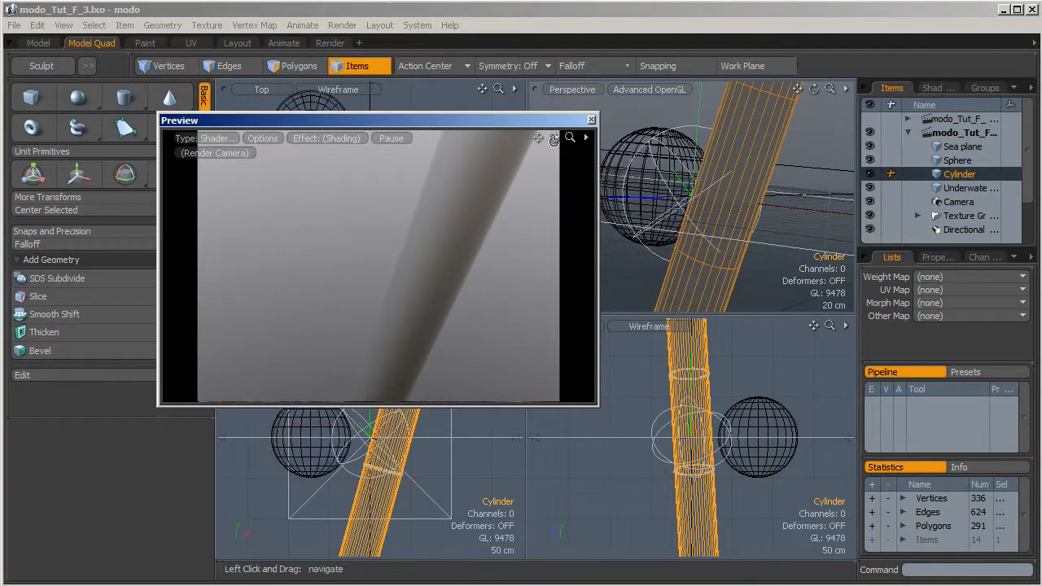
{"action": "left_click_drag", "start_coordinate": [554, 138], "coordinate": [554, 171]}
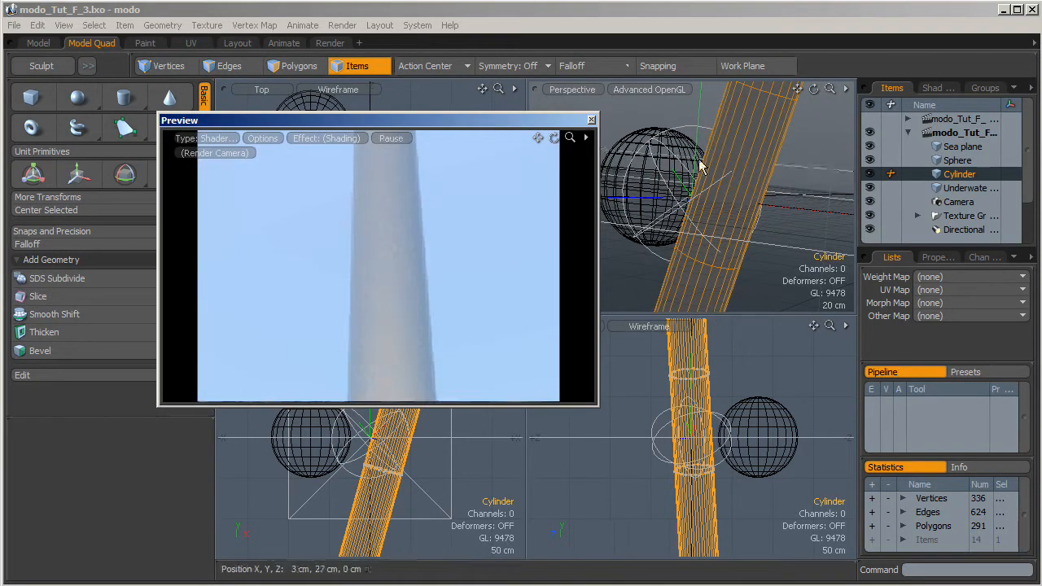
Select the Sphere item in the perspective viewport, reset the preview to render it alone, and frame it
{"action": "left_click", "coordinate": [638, 133]}
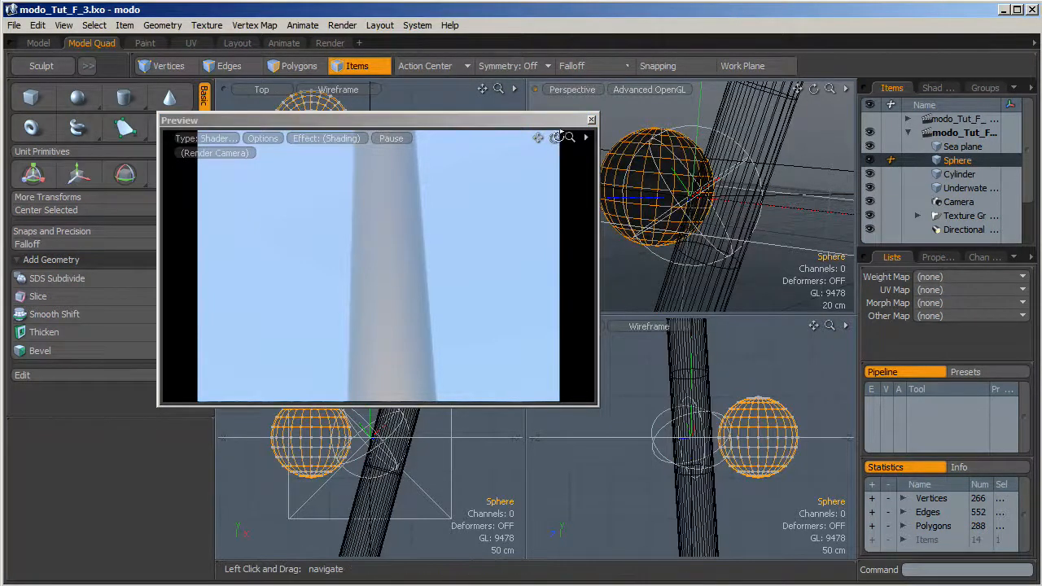
{"action": "mouse_move", "coordinate": [554, 137]}
{"action": "left_mouse_down"}
{"action": "mouse_move", "coordinate": [545, 140]}
{"action": "mouse_move", "coordinate": [566, 138]}
{"action": "left_mouse_up"}
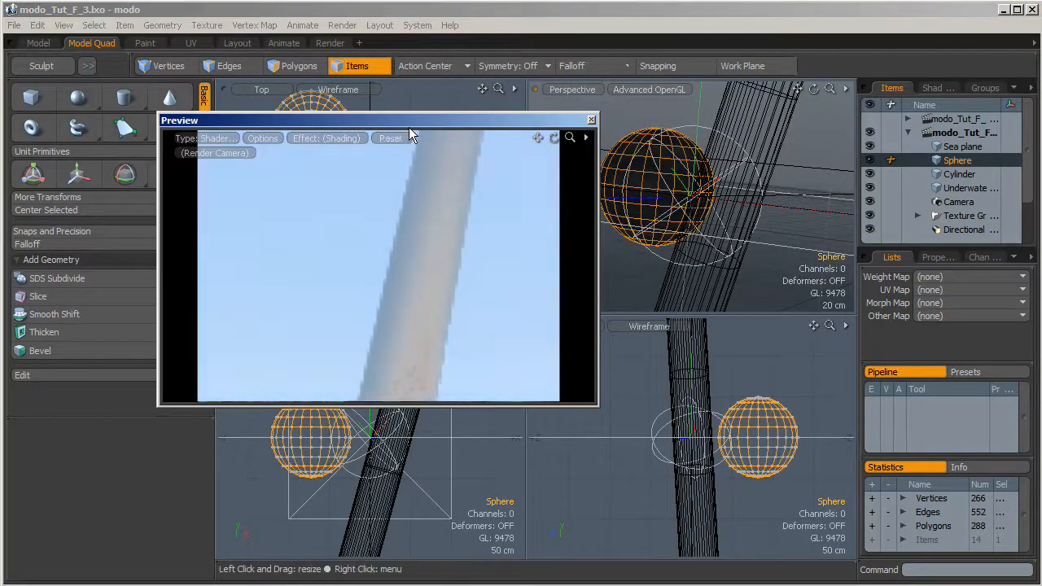
{"action": "left_click", "coordinate": [270, 139]}
{"action": "left_click", "coordinate": [258, 375]}
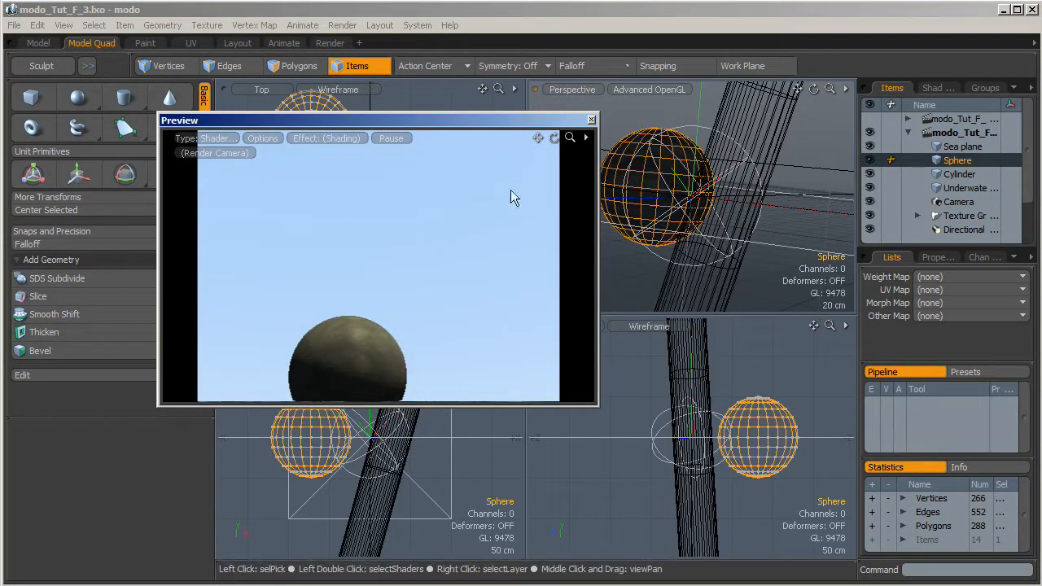
{"action": "left_click_drag", "start_coordinate": [541, 137], "coordinate": [560, 53]}
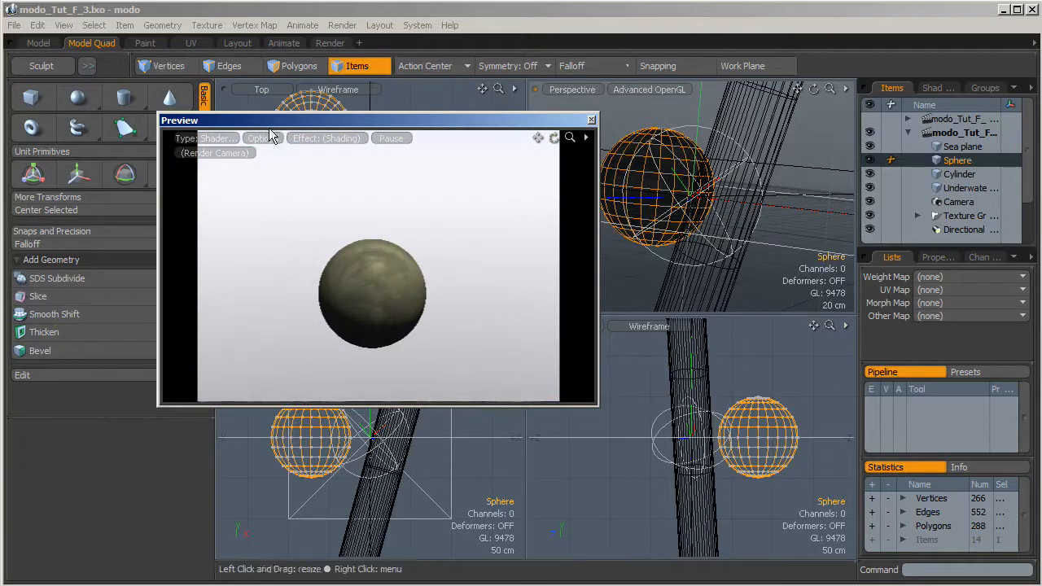
Switch the floating preview from Selected Items back to Visible Items, adjust its framing and reset the view
{"action": "left_click", "coordinate": [271, 136]}
{"action": "left_click", "coordinate": [265, 362]}
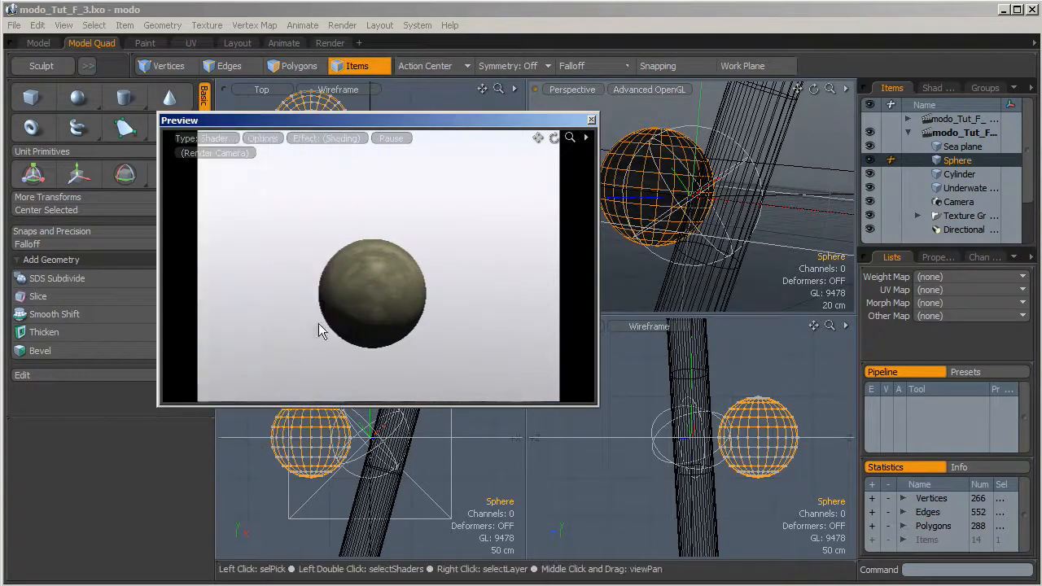
{"action": "left_click", "coordinate": [274, 140]}
{"action": "left_click", "coordinate": [244, 346]}
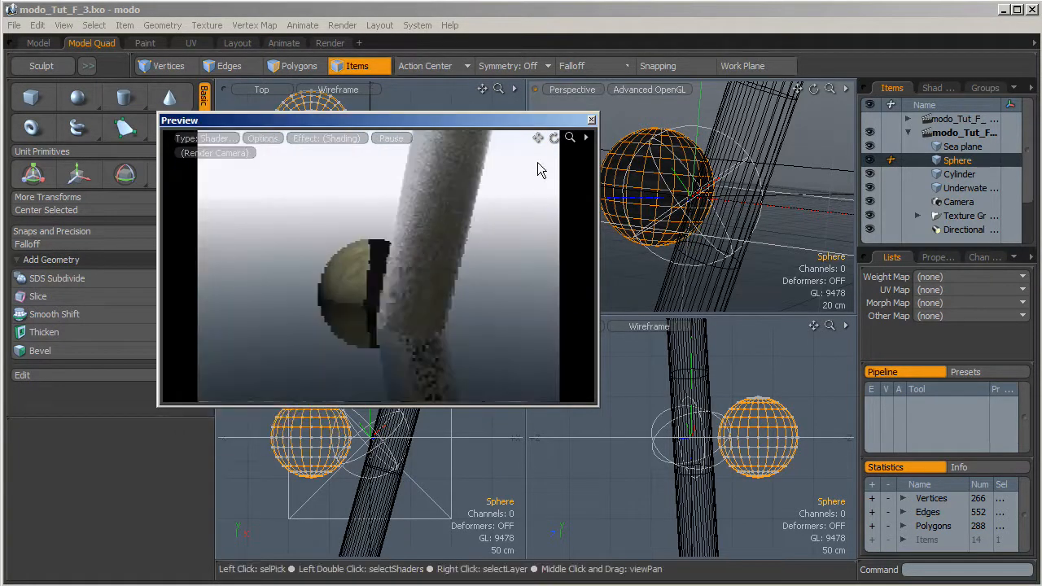
{"action": "left_click_drag", "start_coordinate": [540, 137], "coordinate": [332, 108]}
{"action": "left_click", "coordinate": [262, 137]}
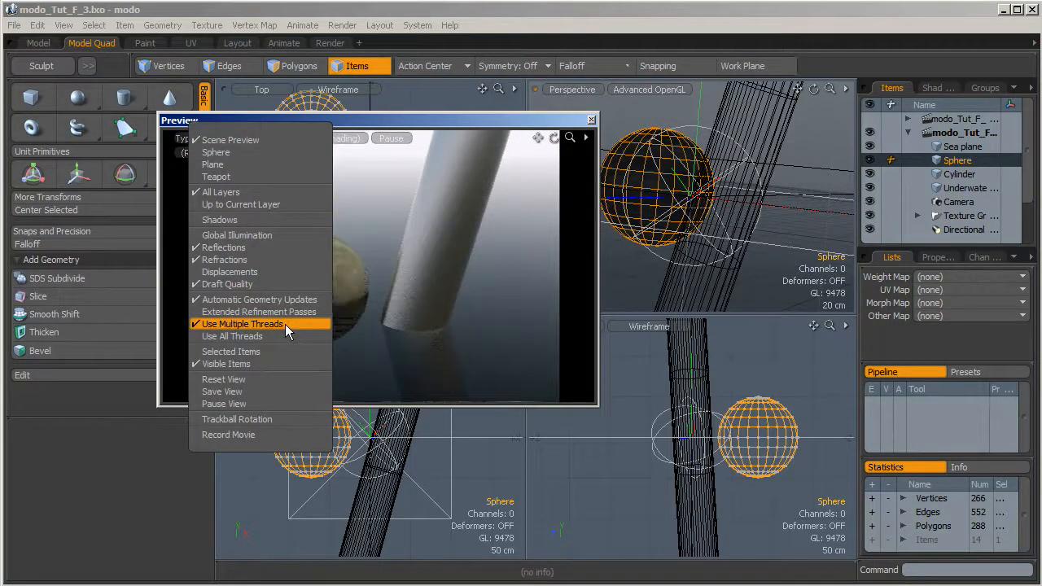
{"action": "left_click", "coordinate": [259, 379]}
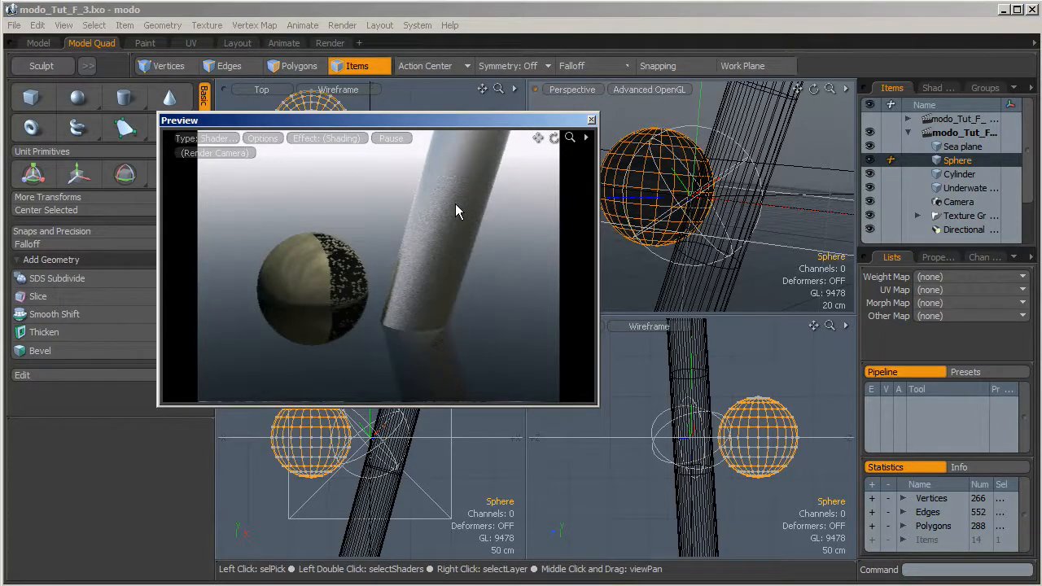
Open the Save View dialog for the preview image and cancel it
{"action": "left_click", "coordinate": [268, 138]}
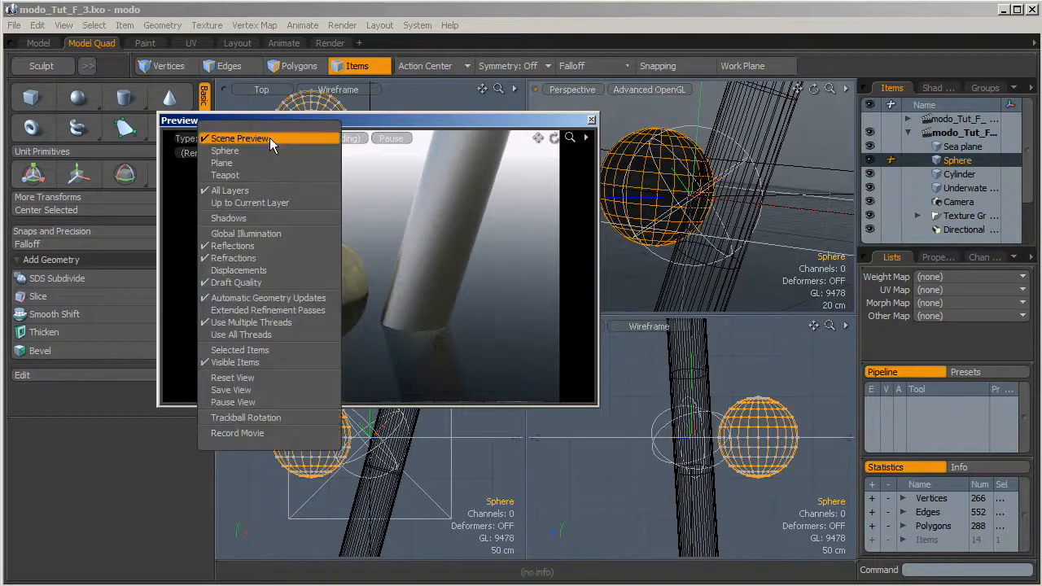
{"action": "left_click", "coordinate": [254, 392]}
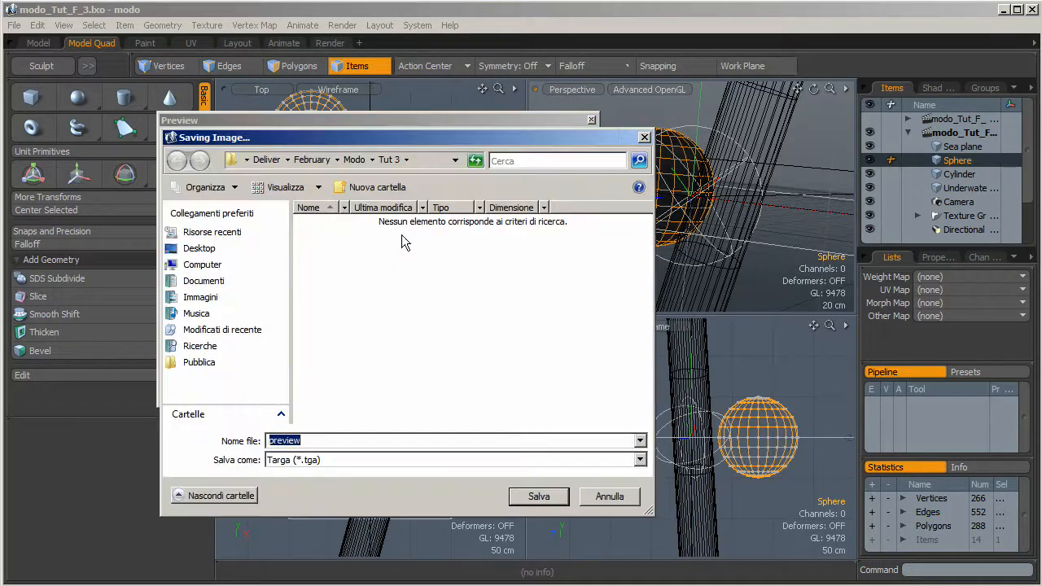
{"action": "left_click", "coordinate": [610, 497]}
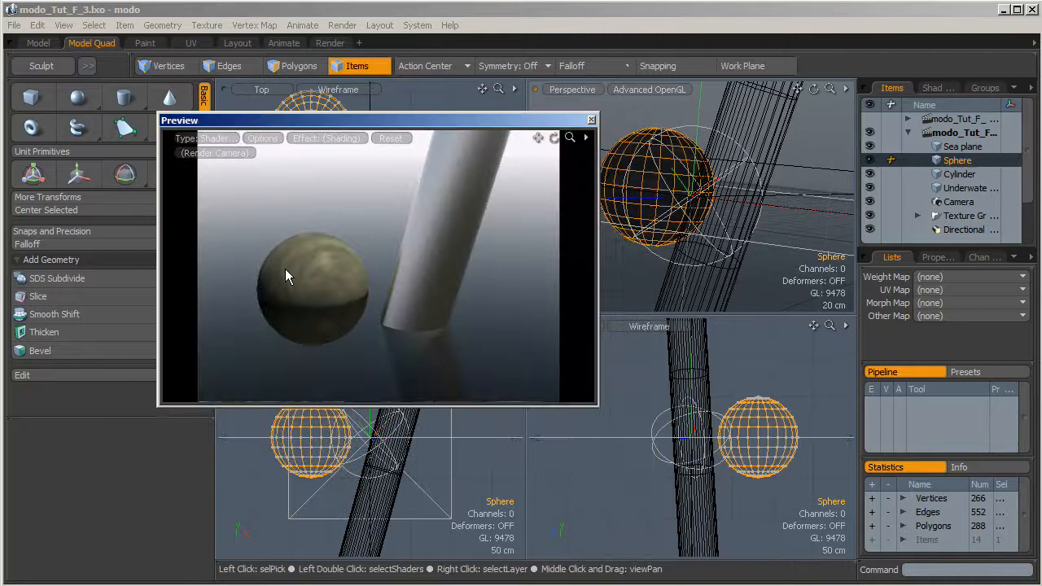
Turn Displacements on in the floating preview and pause its rendering with Pause View
{"action": "left_click", "coordinate": [267, 138]}
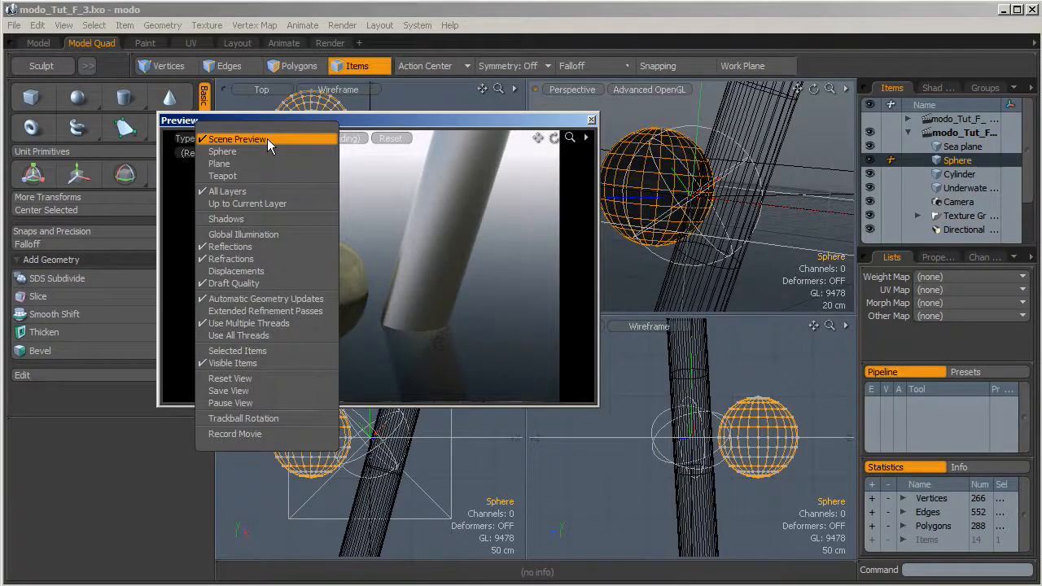
{"action": "left_click", "coordinate": [274, 404]}
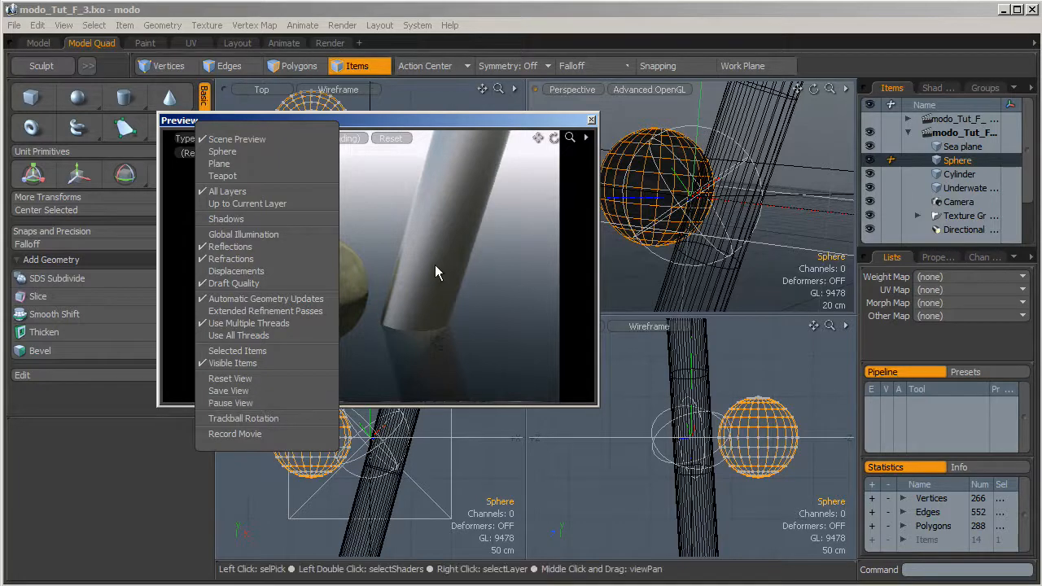
{"action": "left_click", "coordinate": [262, 138]}
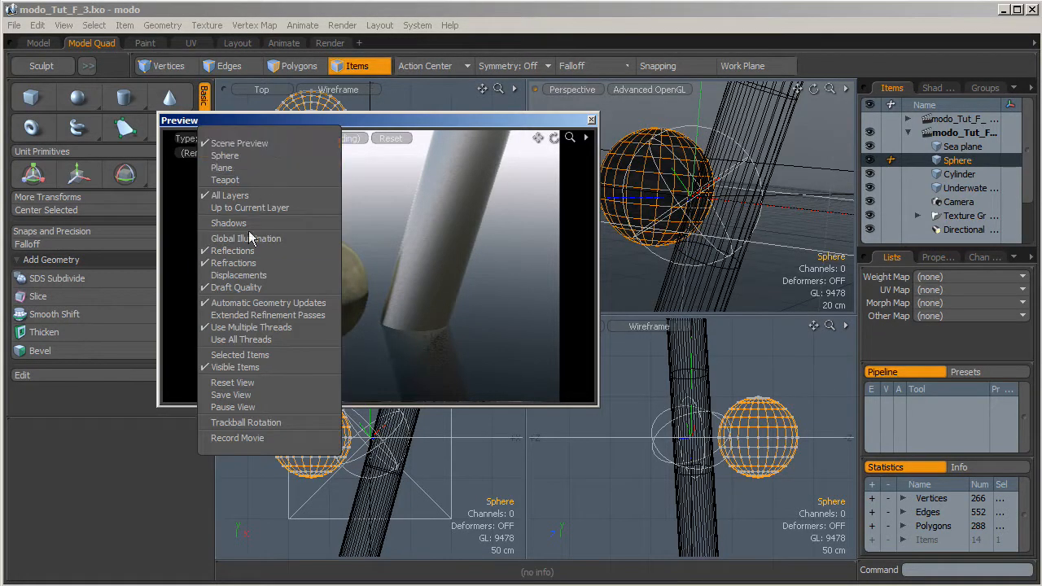
{"action": "left_click", "coordinate": [249, 275]}
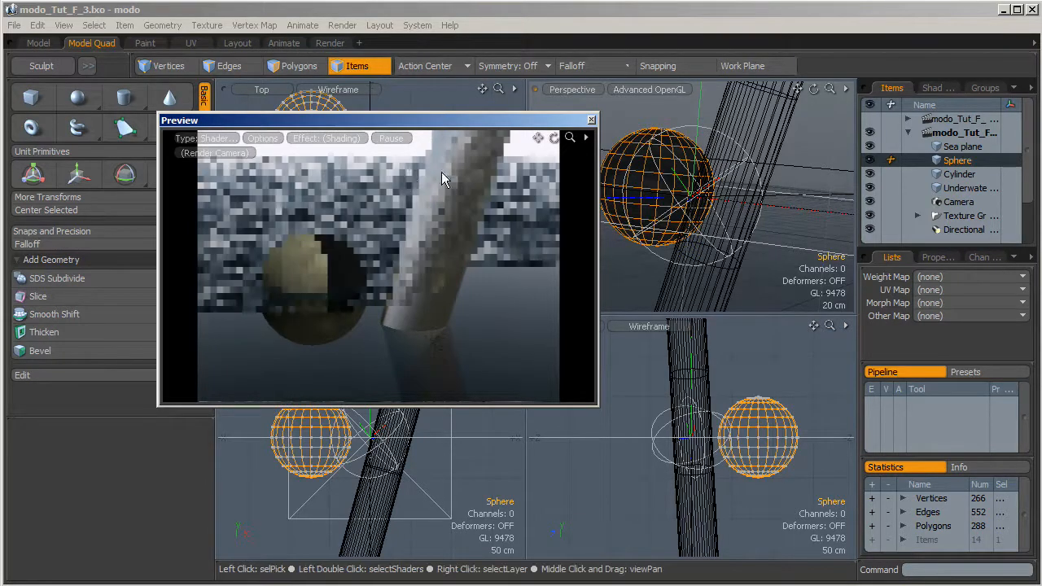
{"action": "left_click", "coordinate": [262, 138]}
{"action": "left_click", "coordinate": [244, 405]}
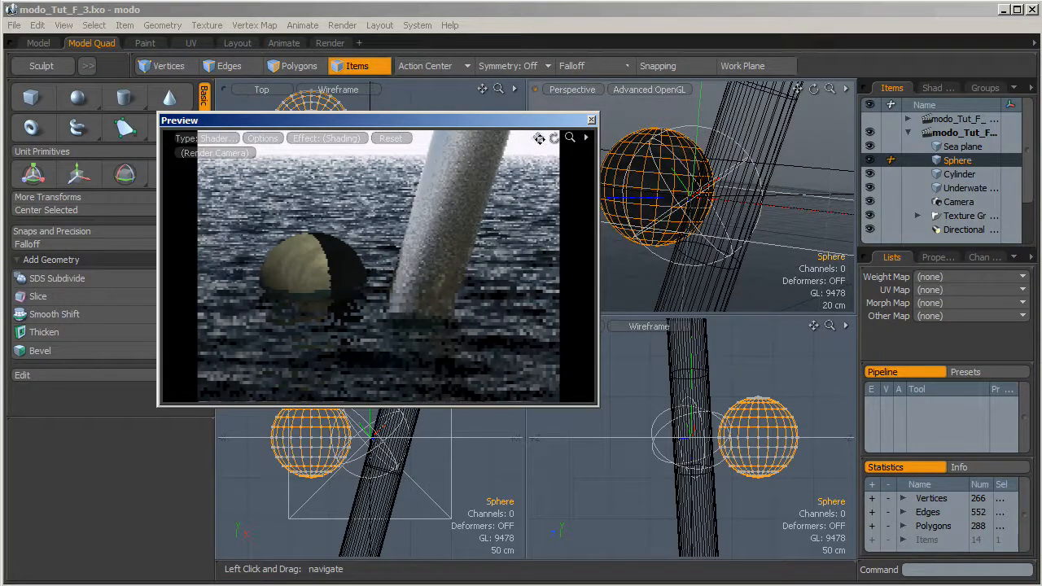
Turn Pause View off and orbit the floating preview to a steeper angle above the water
{"action": "left_click", "coordinate": [262, 139]}
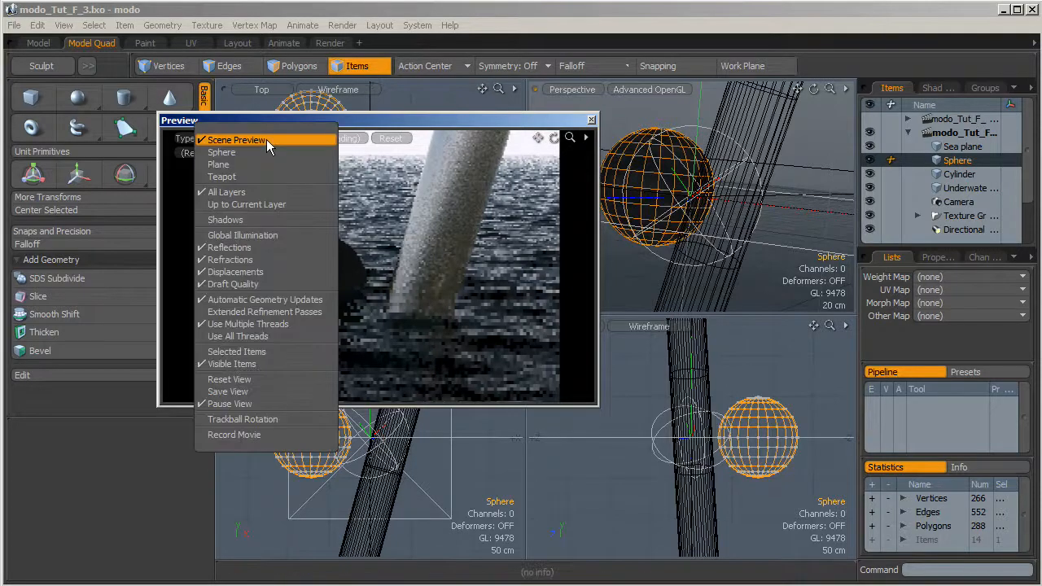
{"action": "left_click", "coordinate": [287, 403]}
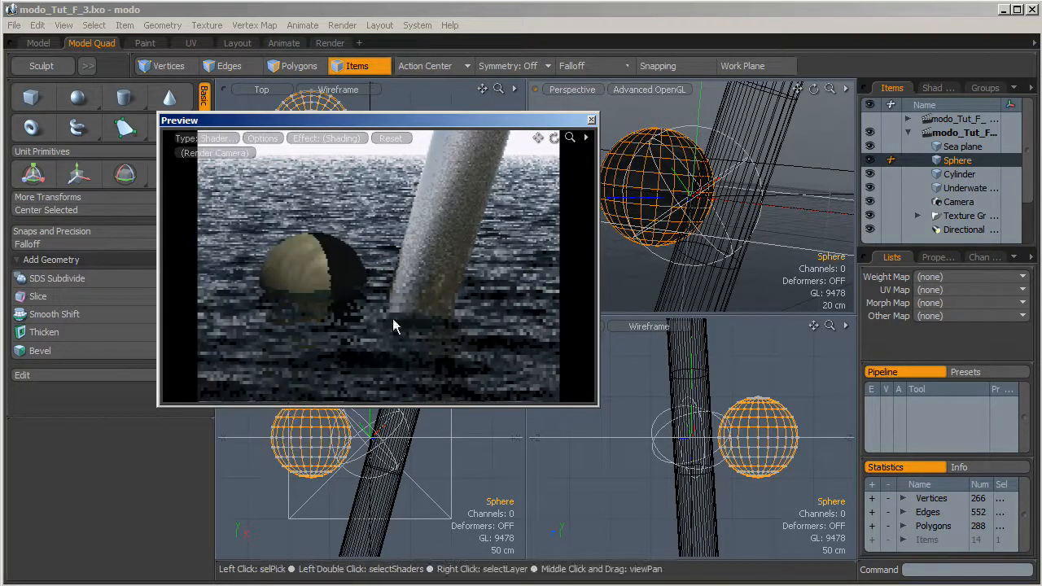
{"action": "mouse_move", "coordinate": [554, 137]}
{"action": "left_mouse_down"}
{"action": "mouse_move", "coordinate": [521, 81]}
{"action": "mouse_move", "coordinate": [553, 138]}
{"action": "left_mouse_up"}
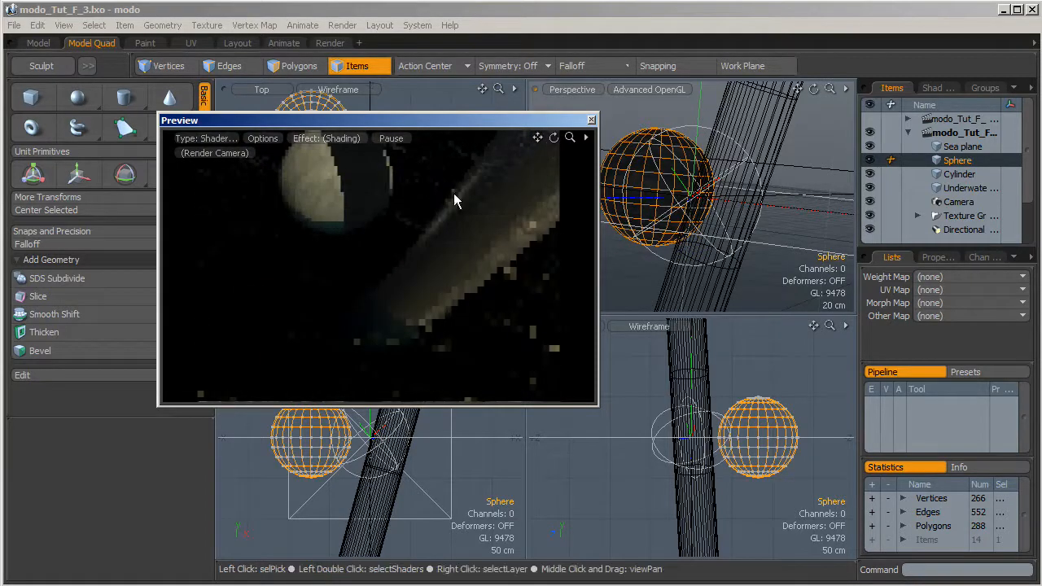
Enable Trackball Rotation in the floating preview, rotate the scene with it, and turn Displacements off
{"action": "left_click", "coordinate": [264, 139]}
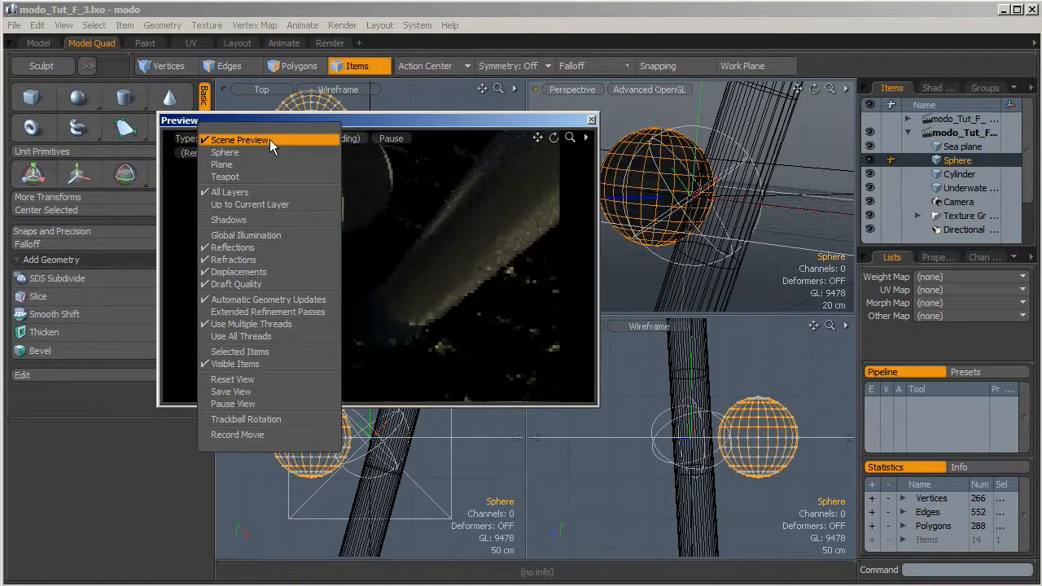
{"action": "left_click", "coordinate": [295, 418]}
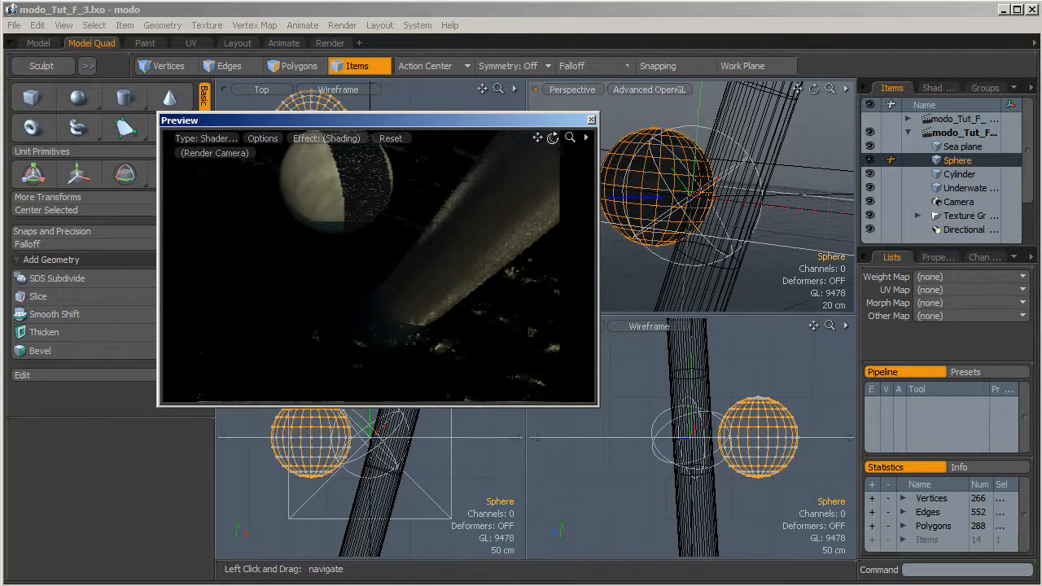
{"action": "left_click_drag", "start_coordinate": [553, 137], "coordinate": [513, 163]}
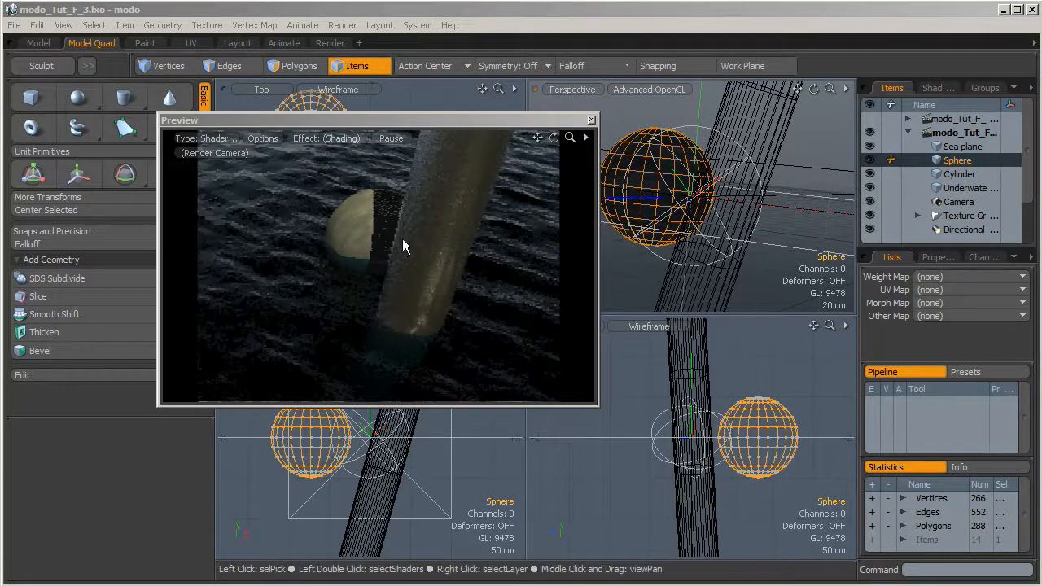
{"action": "left_click", "coordinate": [262, 138]}
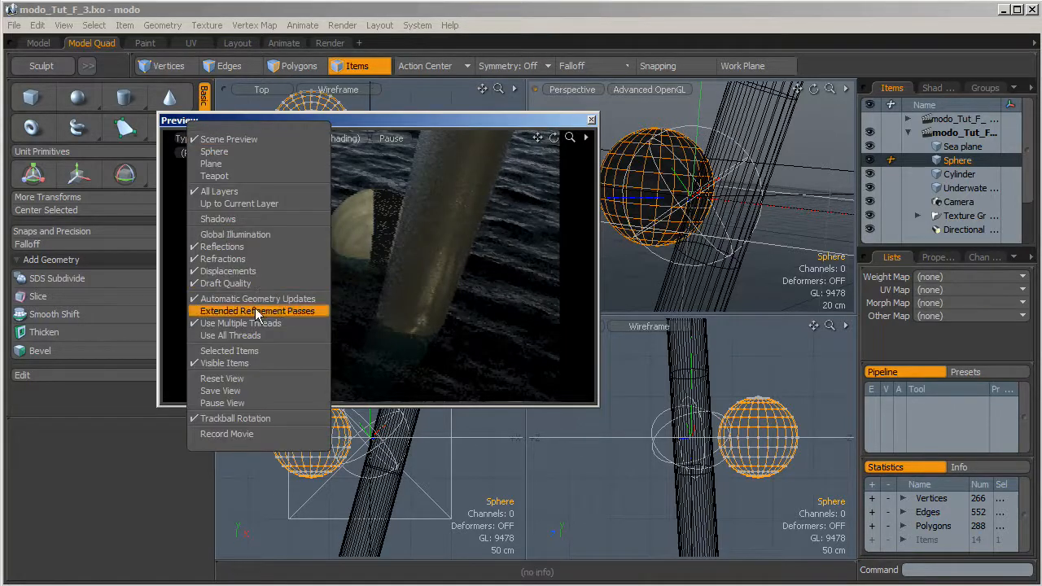
{"action": "left_click", "coordinate": [236, 202]}
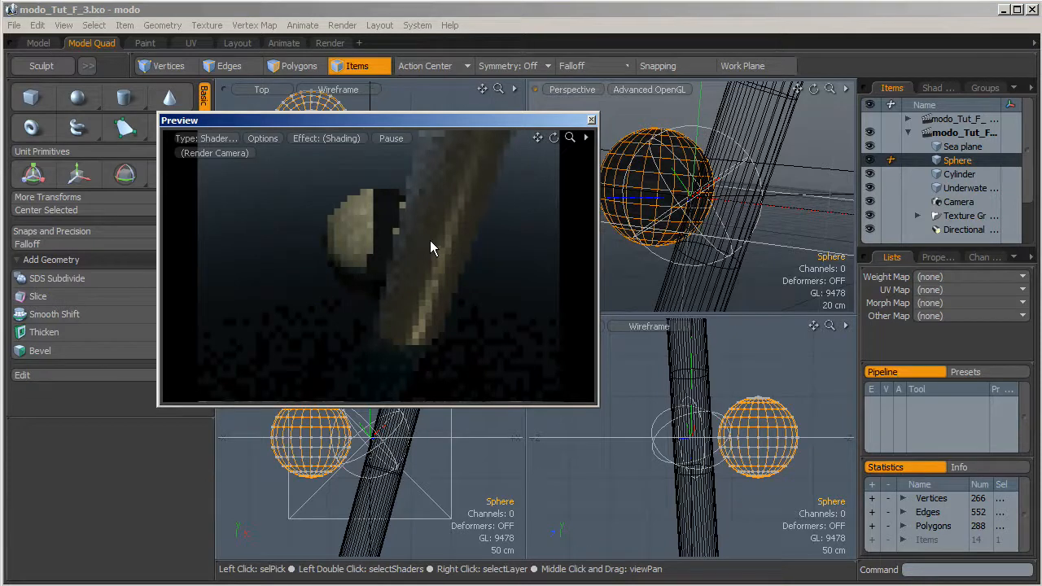
Turn Trackball Rotation off in the floating preview and orbit around the cylinder until the sphere is on its other side
{"action": "left_click", "coordinate": [365, 210]}
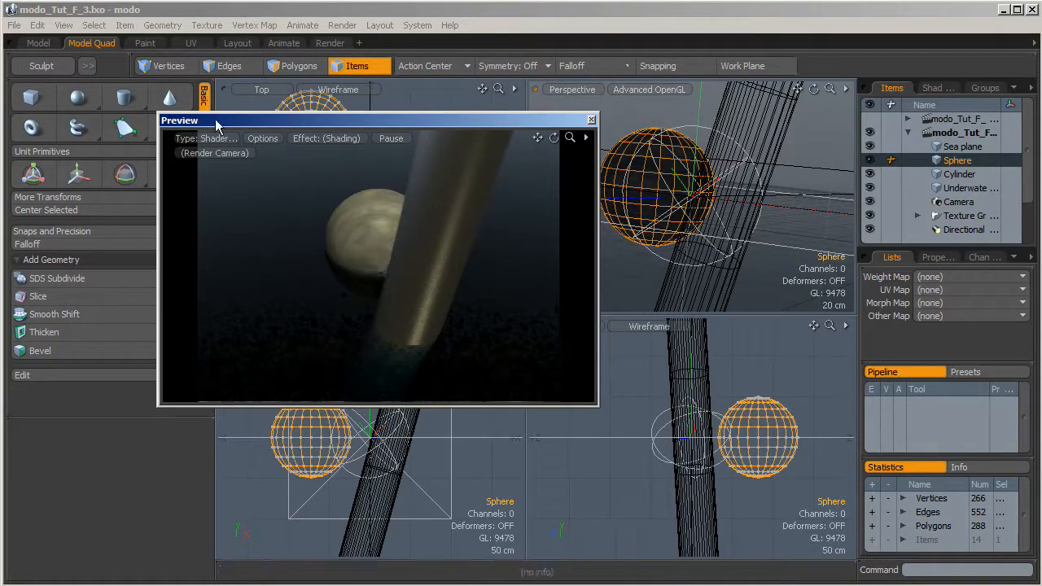
{"action": "left_click", "coordinate": [266, 137]}
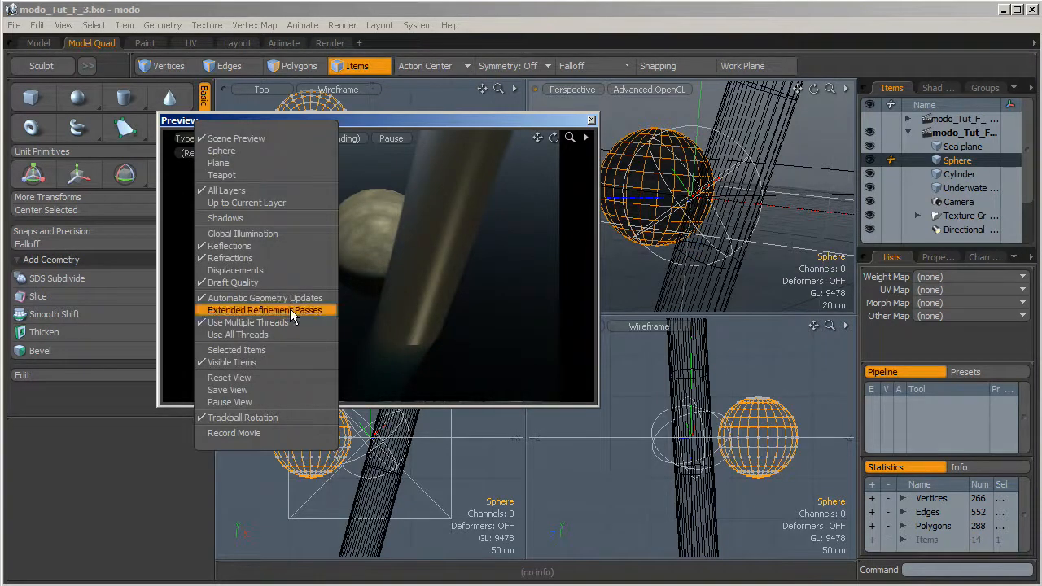
{"action": "left_click", "coordinate": [281, 418]}
{"action": "left_click", "coordinate": [262, 137]}
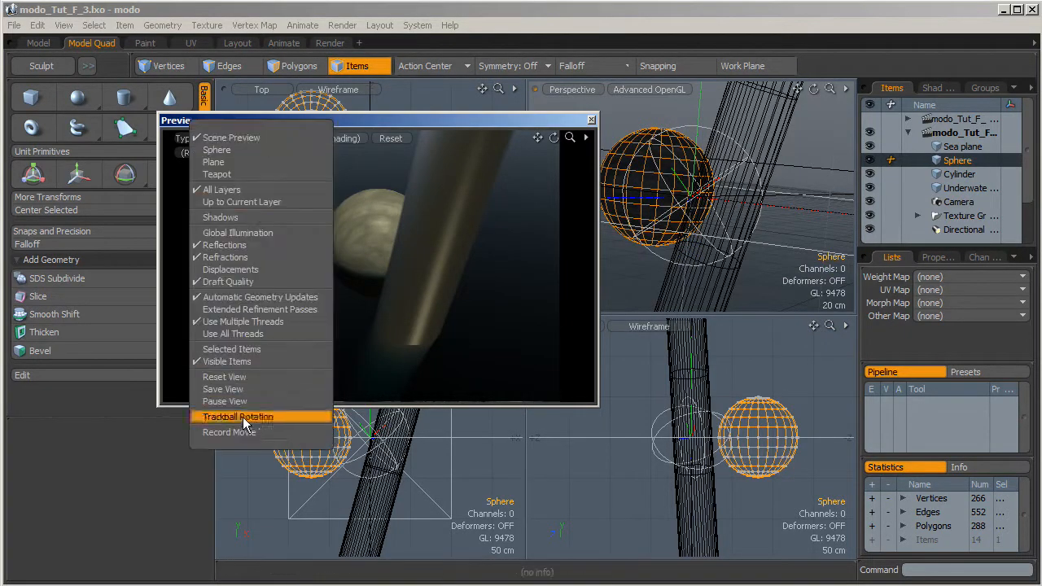
{"action": "left_click", "coordinate": [422, 120]}
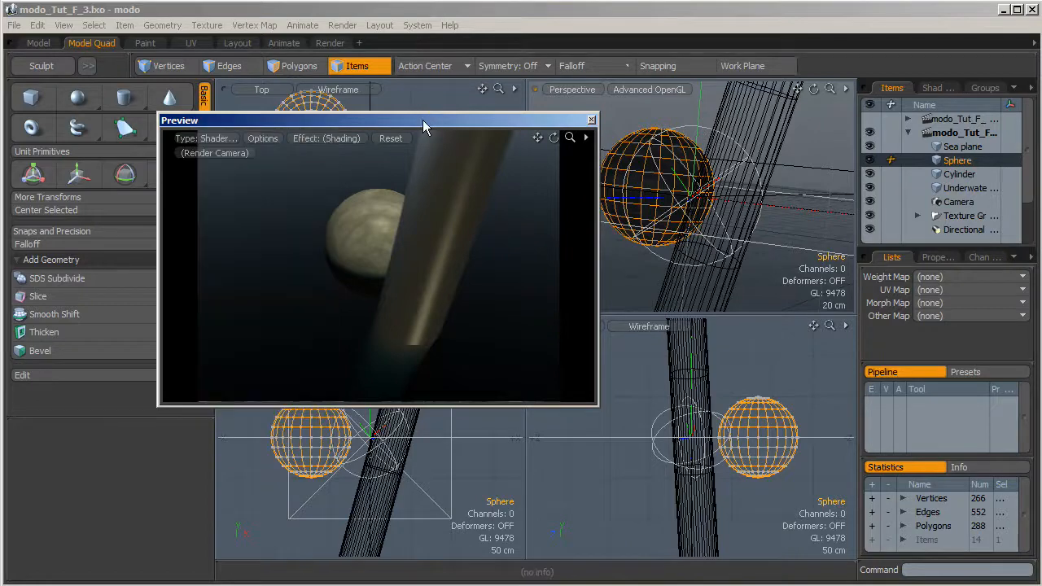
{"action": "left_click_drag", "start_coordinate": [553, 137], "coordinate": [523, 144]}
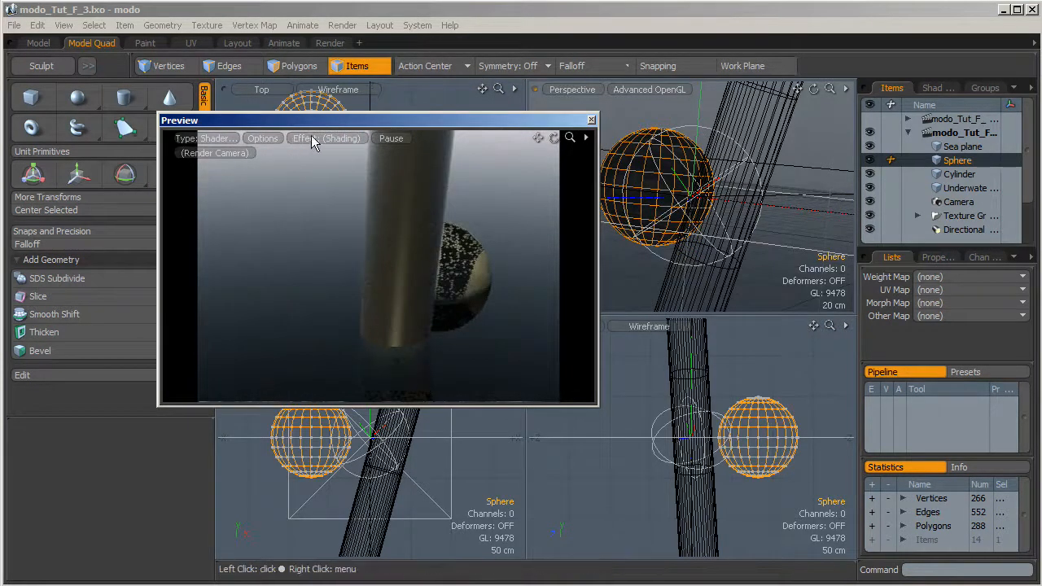
{"action": "left_click_drag", "start_coordinate": [555, 138], "coordinate": [383, 215]}
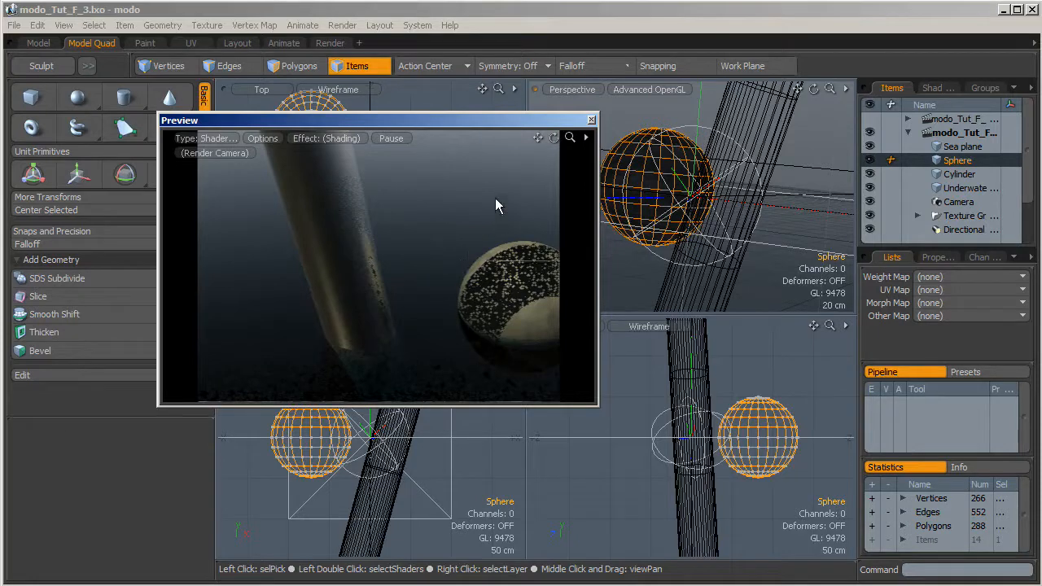
Select the Base Material from the shading layers under the cylinder in the preview and show the Shader Tree
{"action": "right_click", "coordinate": [325, 185]}
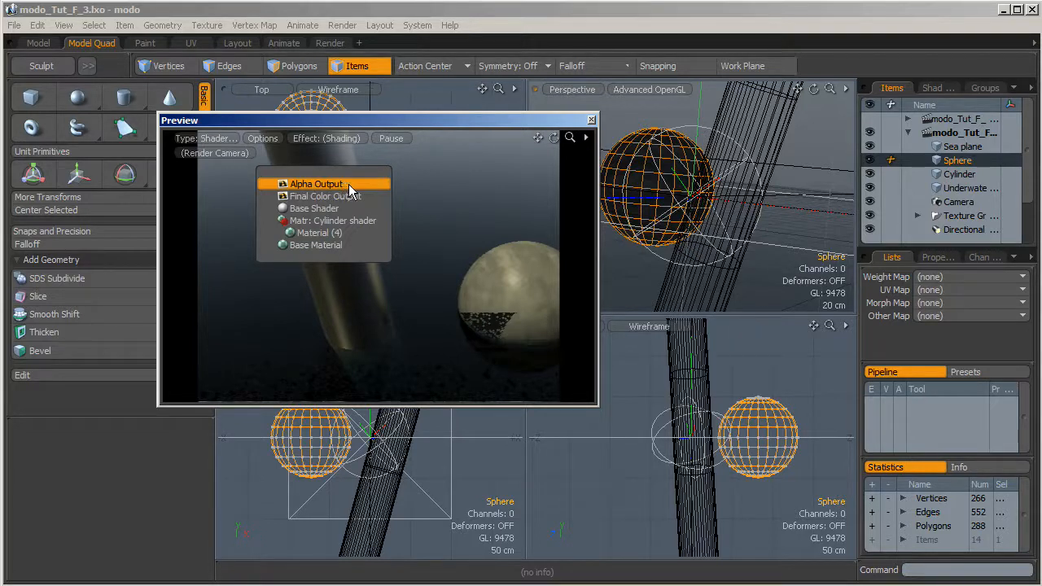
{"action": "right_click", "coordinate": [325, 240]}
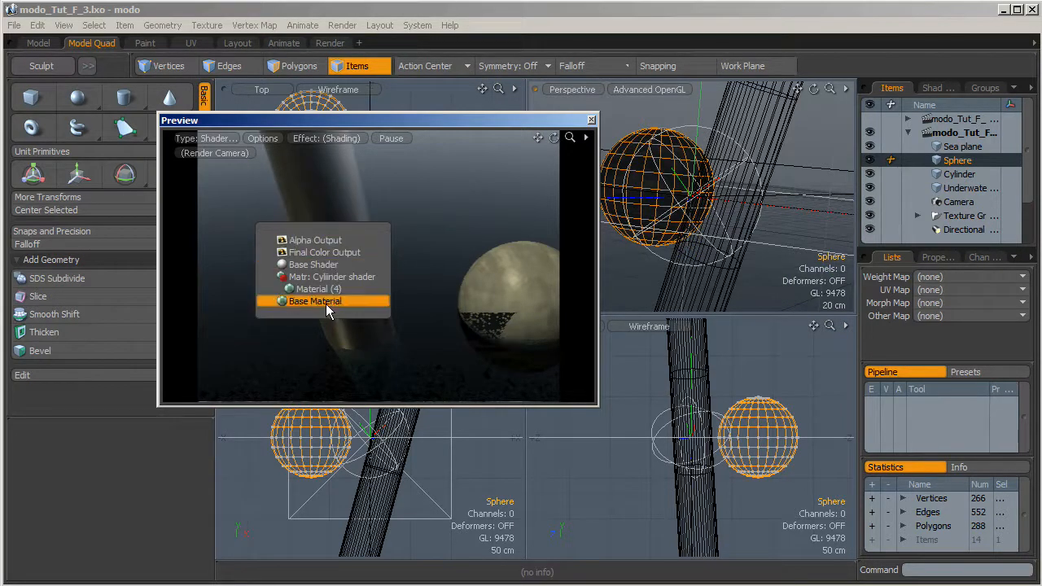
{"action": "left_click", "coordinate": [332, 302]}
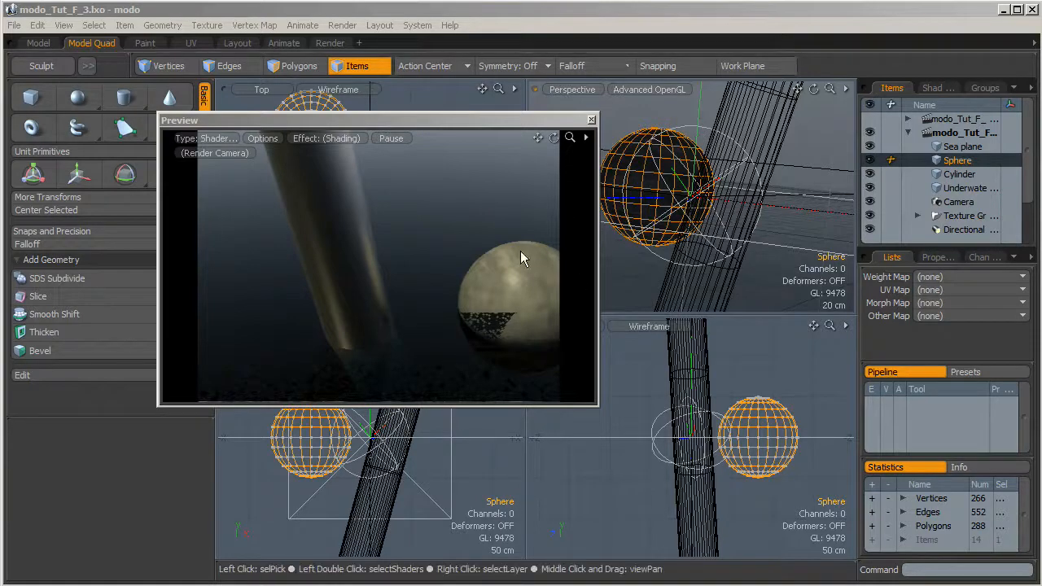
{"action": "left_click", "coordinate": [937, 88]}
Pick Alpha Output, Final Color Output, Base Shader and the cylinder's material group in turn from the layers under the previewed cylinder
{"action": "right_click", "coordinate": [315, 244]}
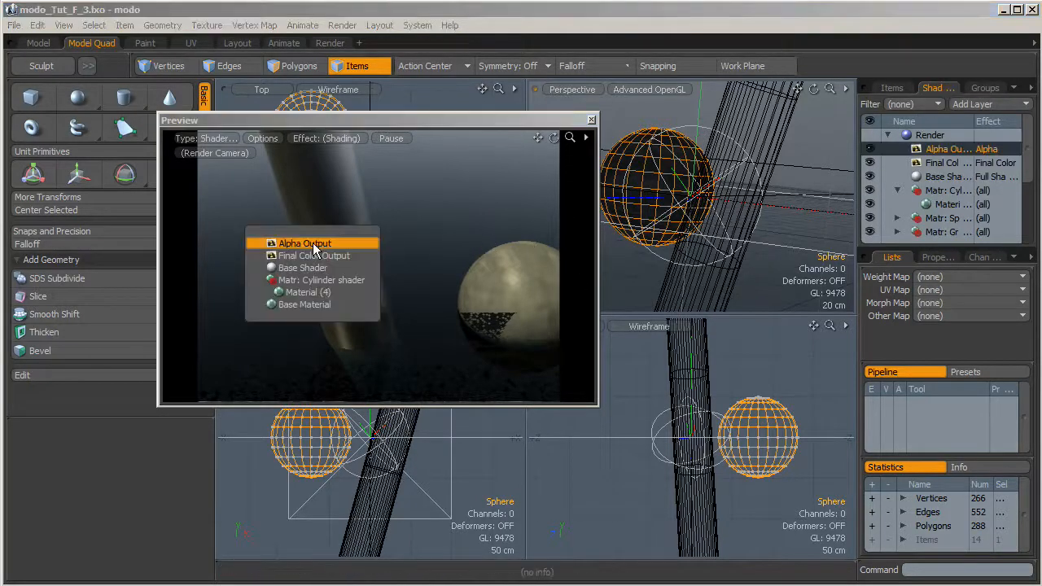
{"action": "right_click", "coordinate": [325, 261]}
{"action": "right_click", "coordinate": [328, 290]}
{"action": "right_click", "coordinate": [345, 236]}
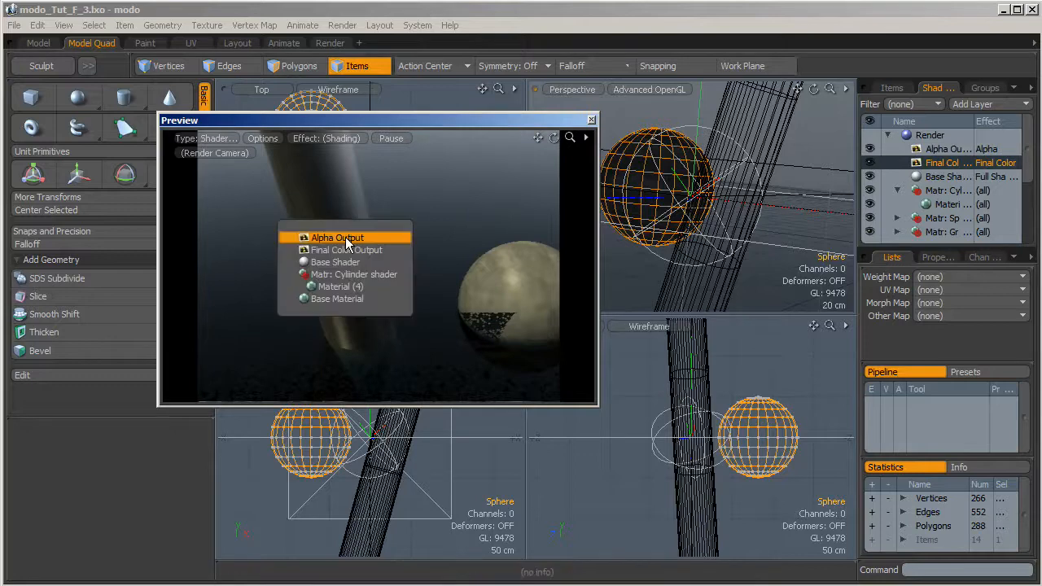
{"action": "left_click", "coordinate": [346, 261]}
{"action": "right_click", "coordinate": [346, 269]}
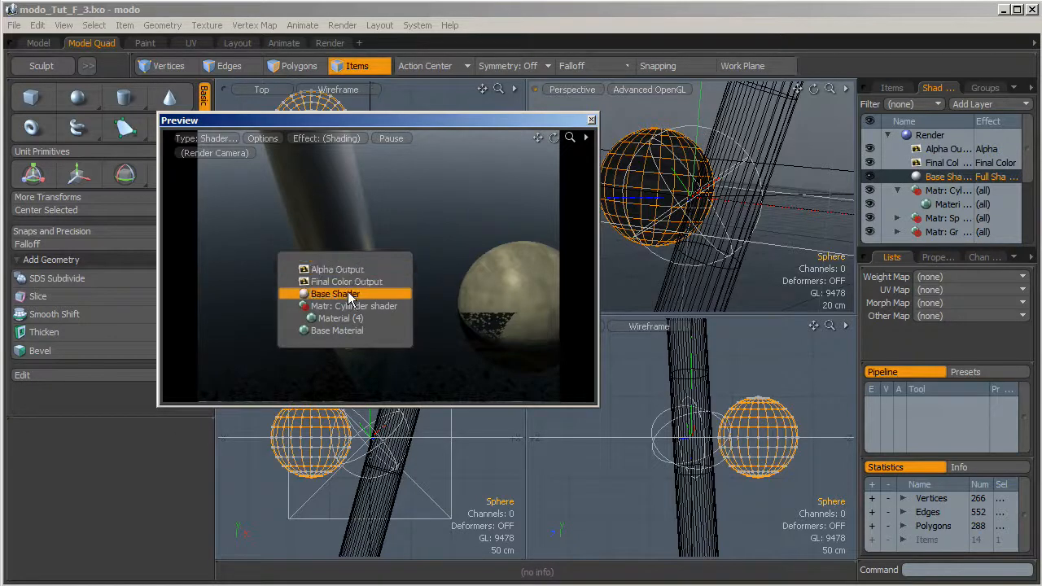
{"action": "left_click", "coordinate": [350, 306]}
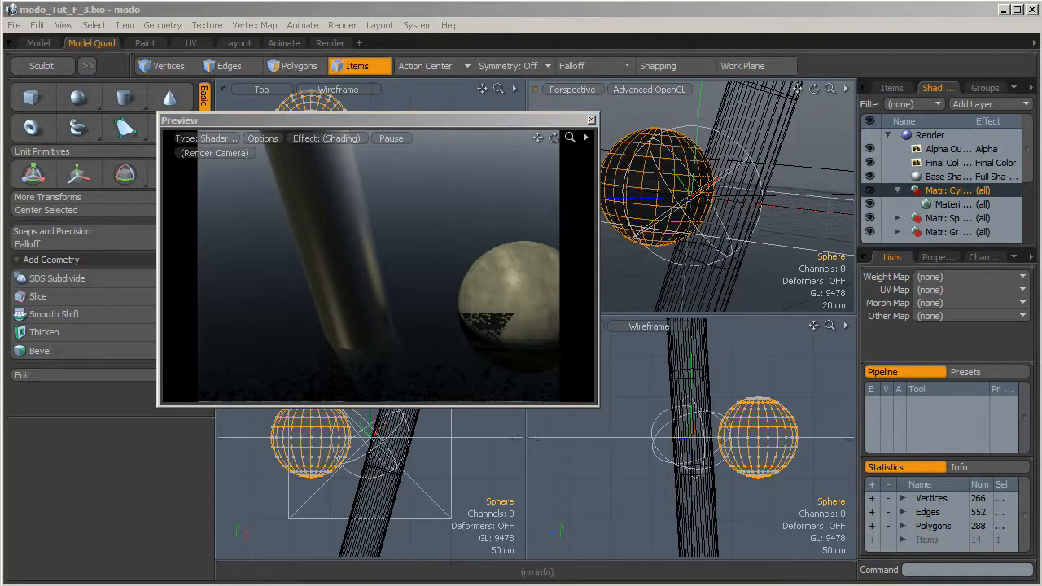
Show the preview with the Alpha Output effect, followed by Final Color Output
{"action": "left_click", "coordinate": [344, 136]}
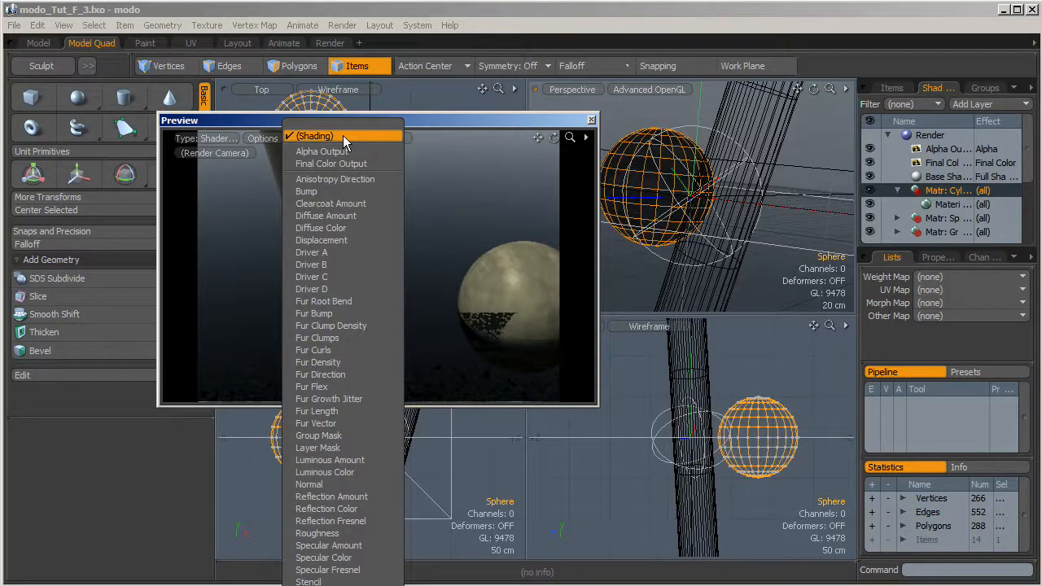
{"action": "left_click", "coordinate": [345, 151]}
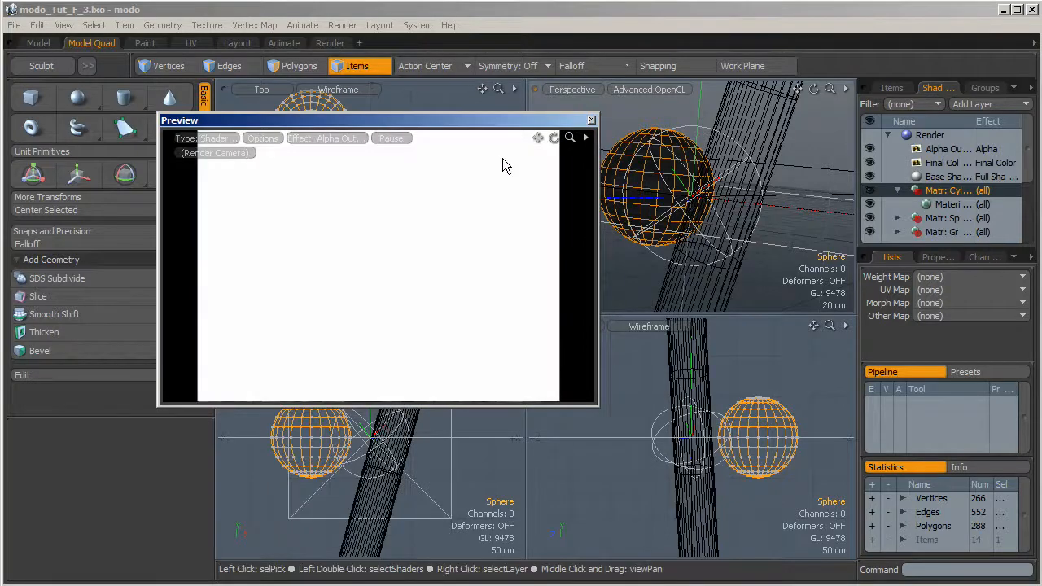
{"action": "left_click", "coordinate": [332, 136]}
{"action": "left_click", "coordinate": [329, 154]}
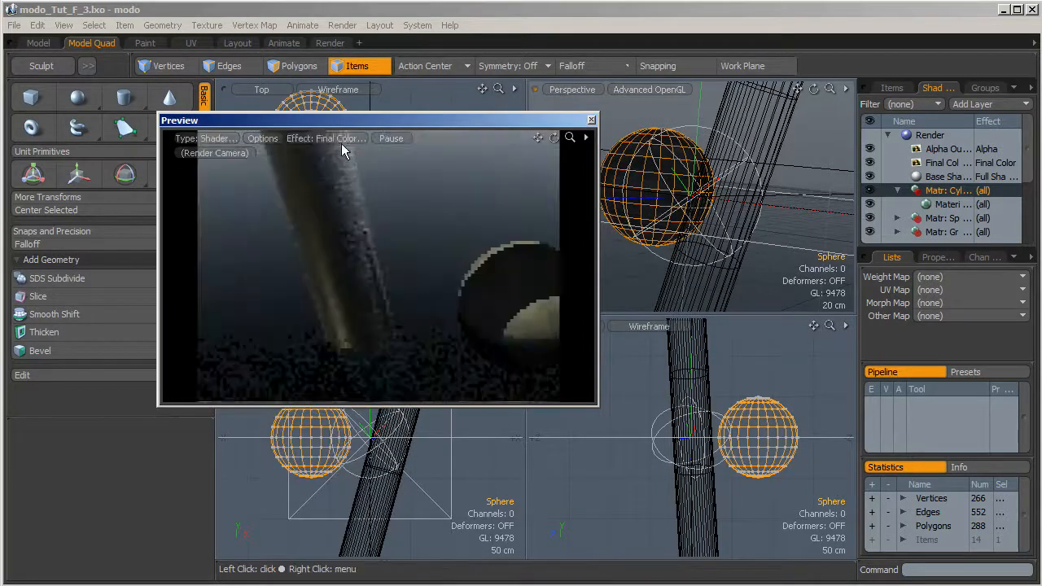
Orbit the preview down to a low angle that includes the sky, and display its Alpha Output effect
{"action": "left_click", "coordinate": [333, 137]}
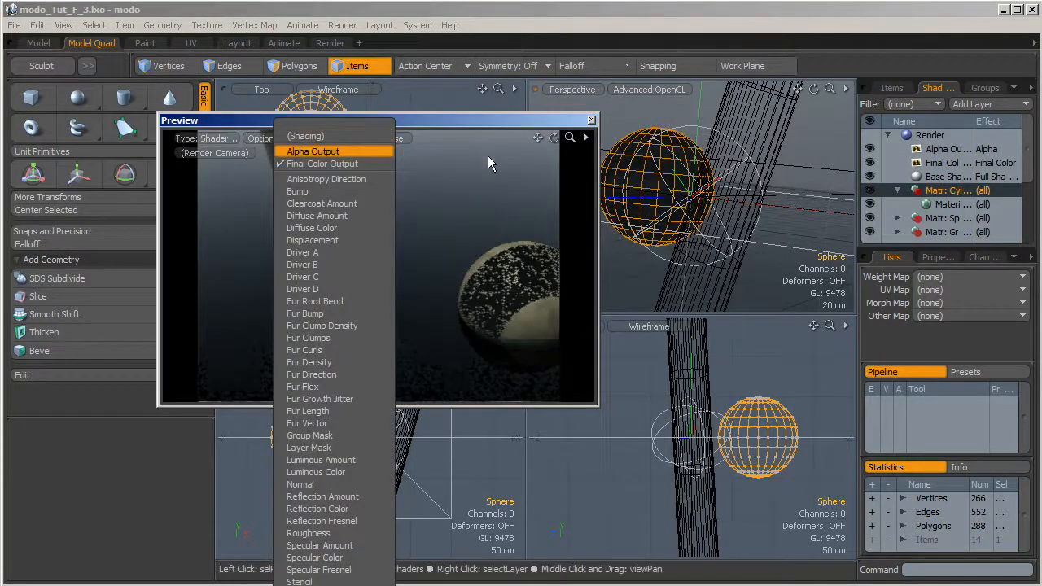
{"action": "left_click", "coordinate": [554, 93]}
{"action": "left_click_drag", "start_coordinate": [553, 138], "coordinate": [554, 141]}
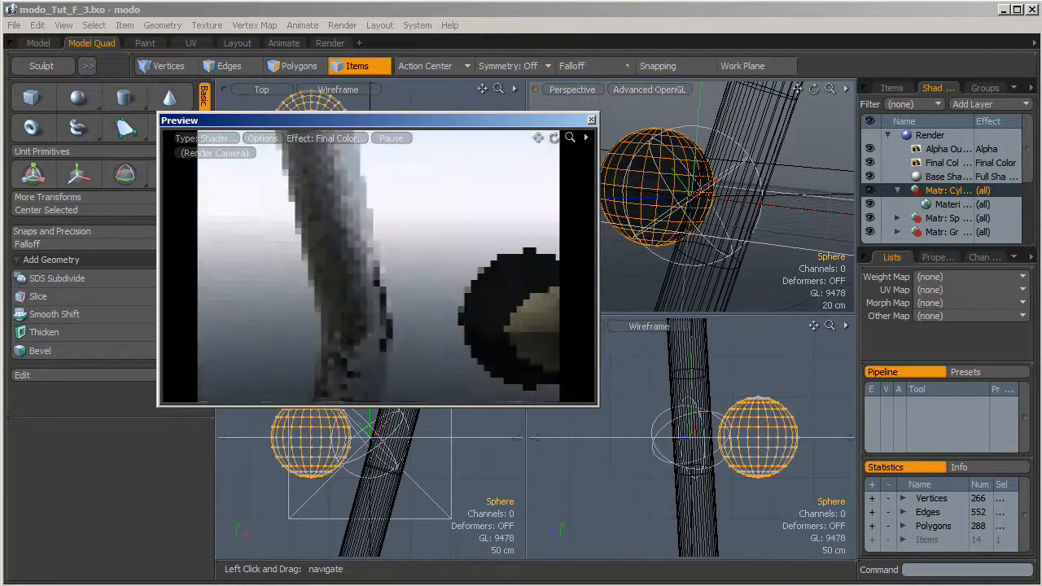
{"action": "left_click", "coordinate": [308, 136]}
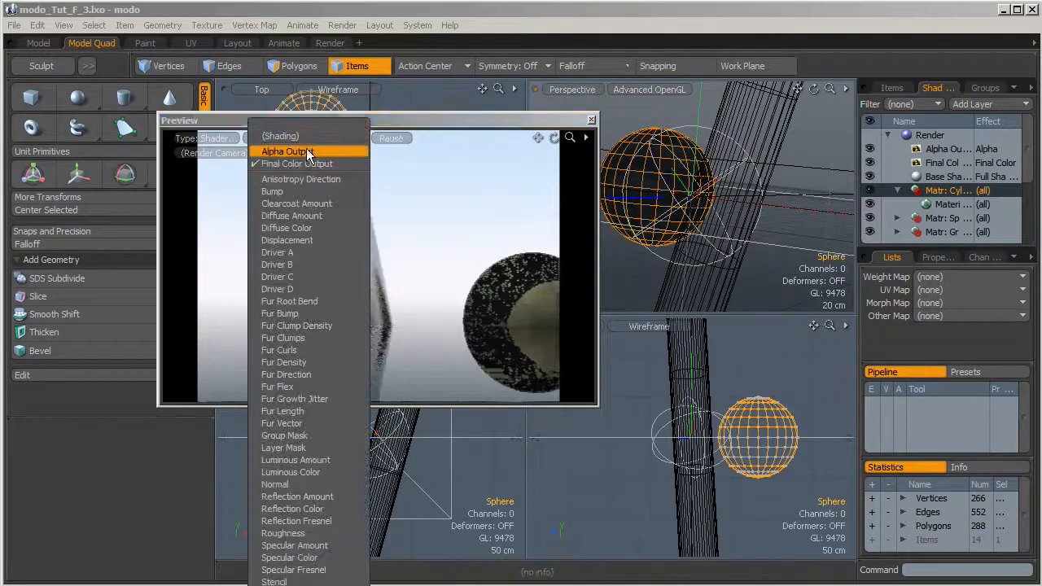
{"action": "left_click", "coordinate": [286, 151]}
{"action": "mouse_move", "coordinate": [555, 135]}
{"action": "left_mouse_down"}
{"action": "mouse_move", "coordinate": [554, 167]}
{"action": "mouse_move", "coordinate": [557, 138]}
{"action": "left_mouse_up"}
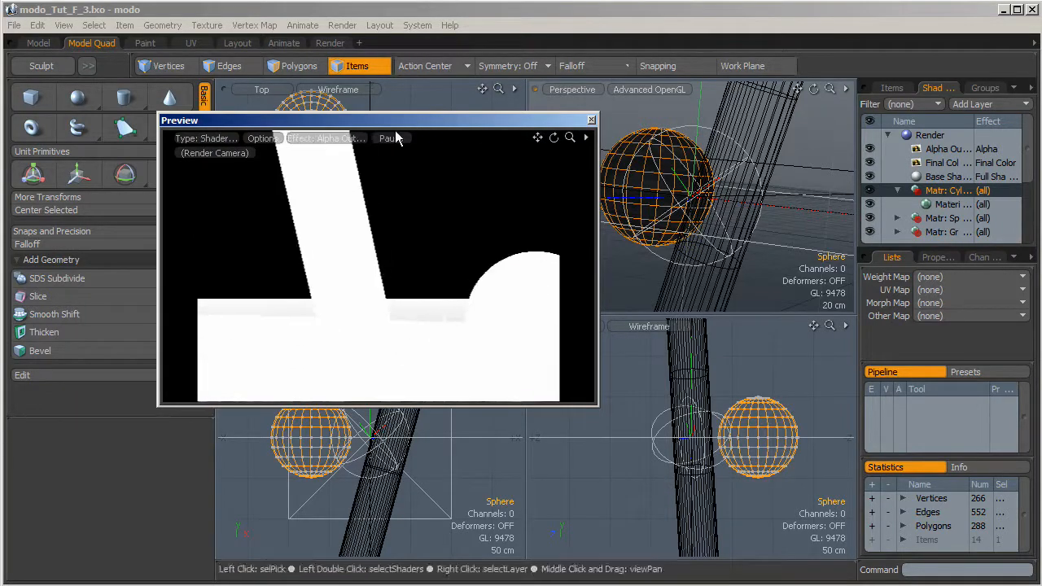
Switch the preview effect back to Final Color Output, followed by Bump
{"action": "left_click", "coordinate": [330, 139]}
{"action": "left_click", "coordinate": [324, 166]}
{"action": "left_click", "coordinate": [337, 136]}
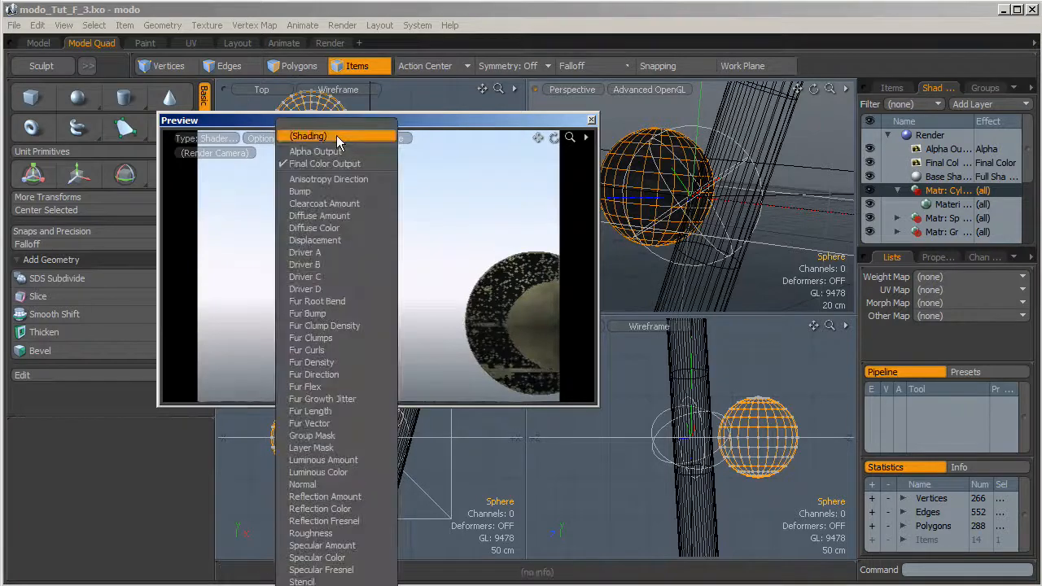
{"action": "left_click", "coordinate": [337, 186]}
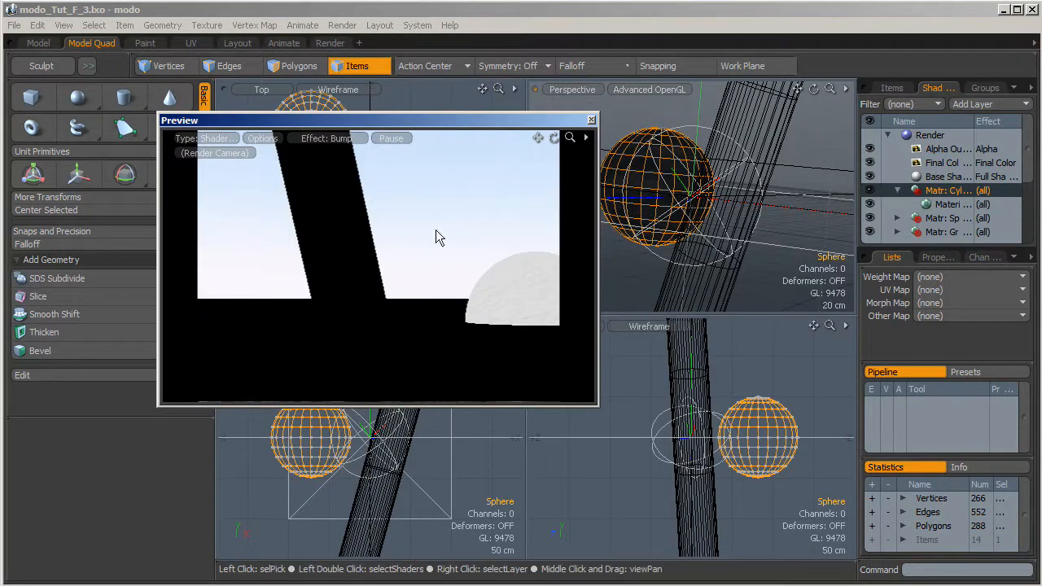
View the Diffuse Amount and Displacement effects in the preview, and return it to (Shading)
{"action": "left_click", "coordinate": [332, 139]}
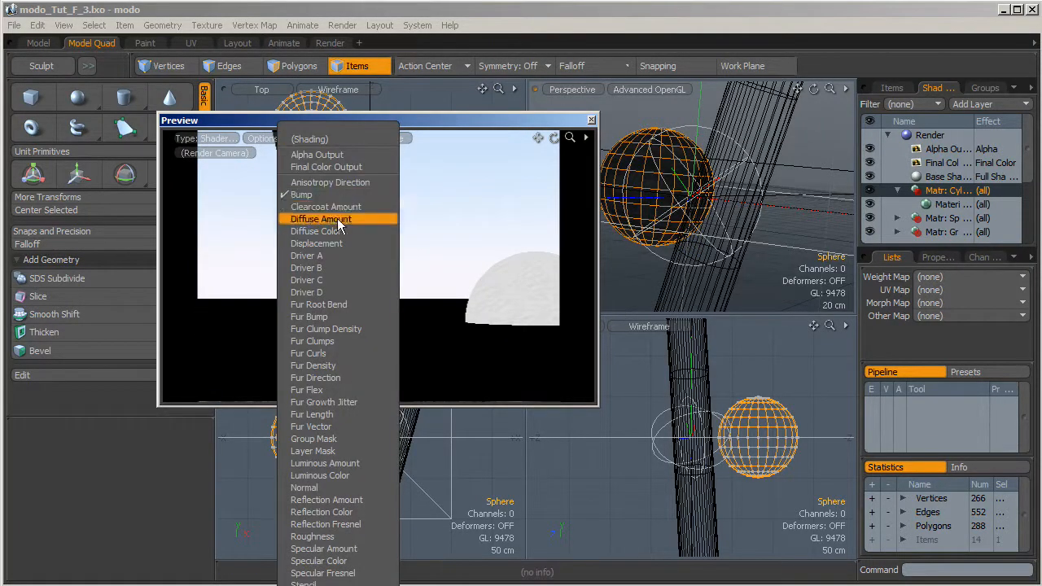
{"action": "left_click", "coordinate": [337, 220]}
{"action": "left_click", "coordinate": [317, 137]}
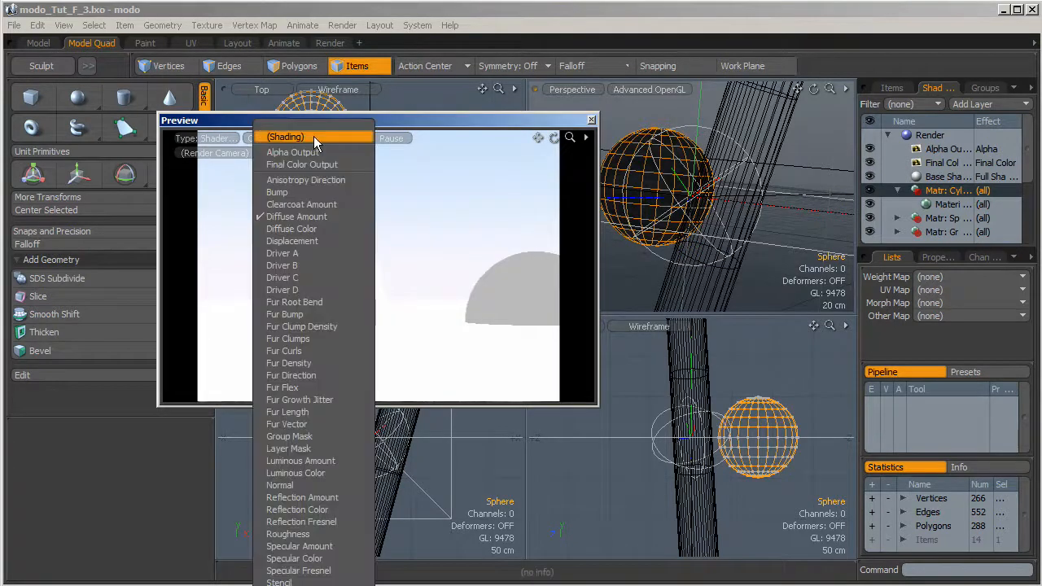
{"action": "left_click", "coordinate": [304, 240]}
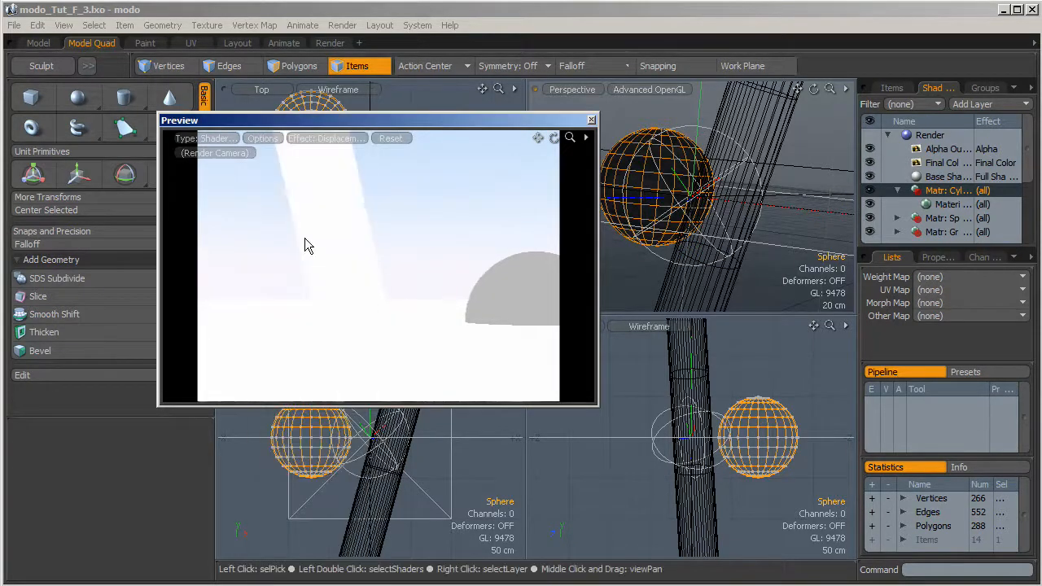
{"action": "left_click", "coordinate": [313, 139]}
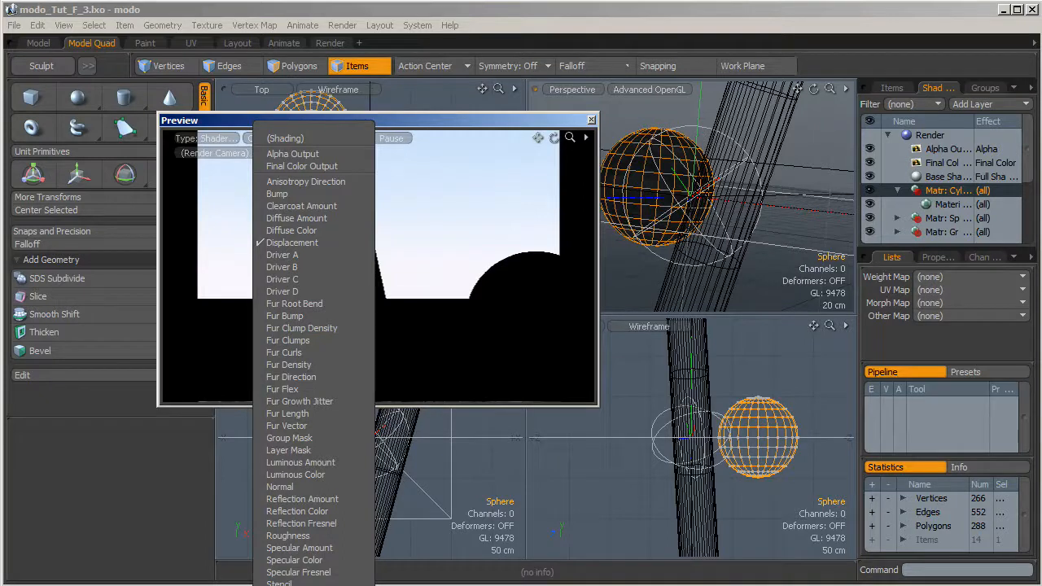
{"action": "left_click", "coordinate": [289, 140]}
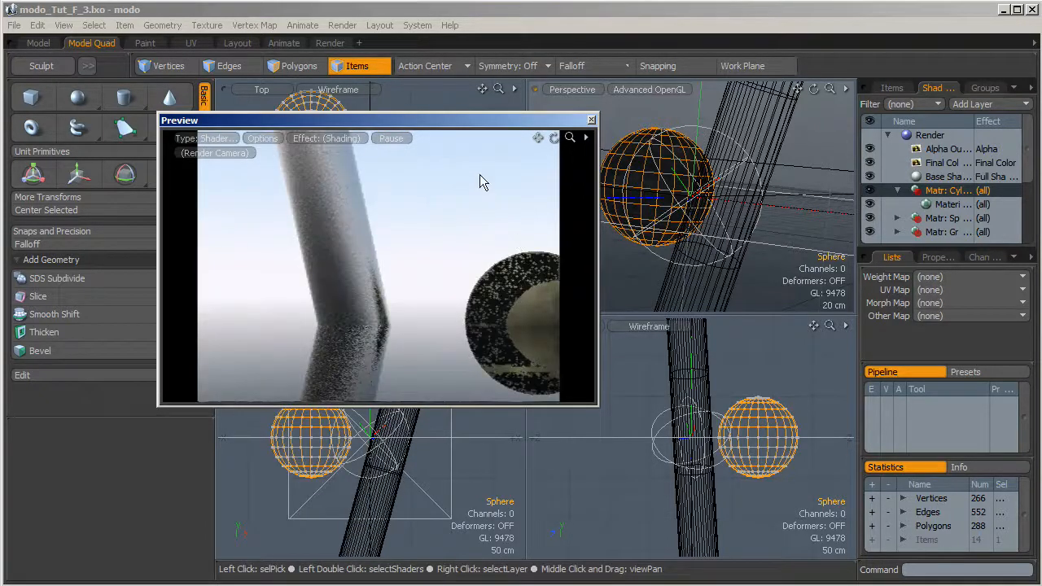
Reset the preview's rendering and set its view to the scene item Camera instead of (Render Camera)
{"action": "left_click", "coordinate": [395, 140]}
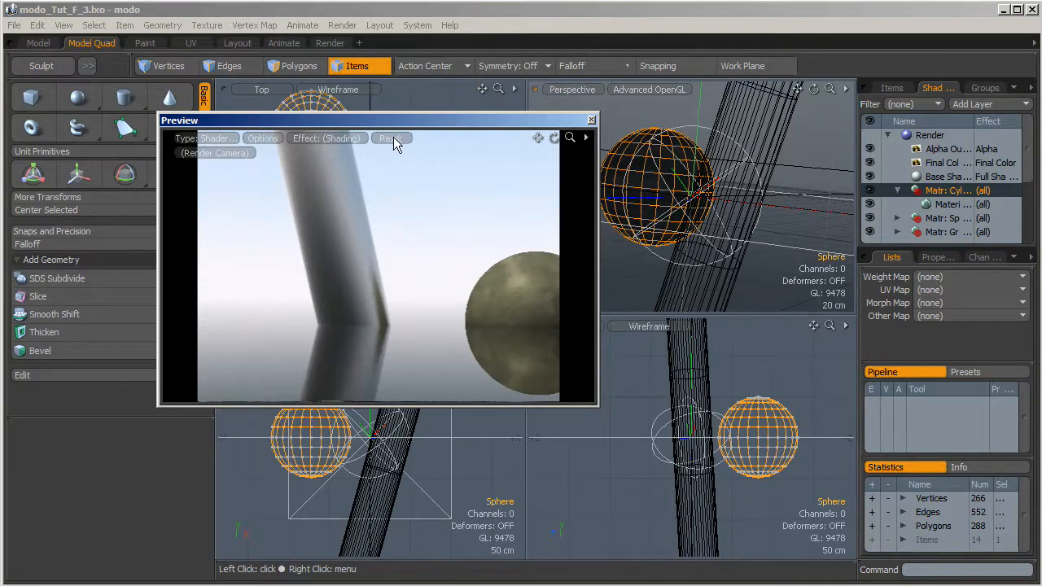
{"action": "left_click", "coordinate": [393, 138]}
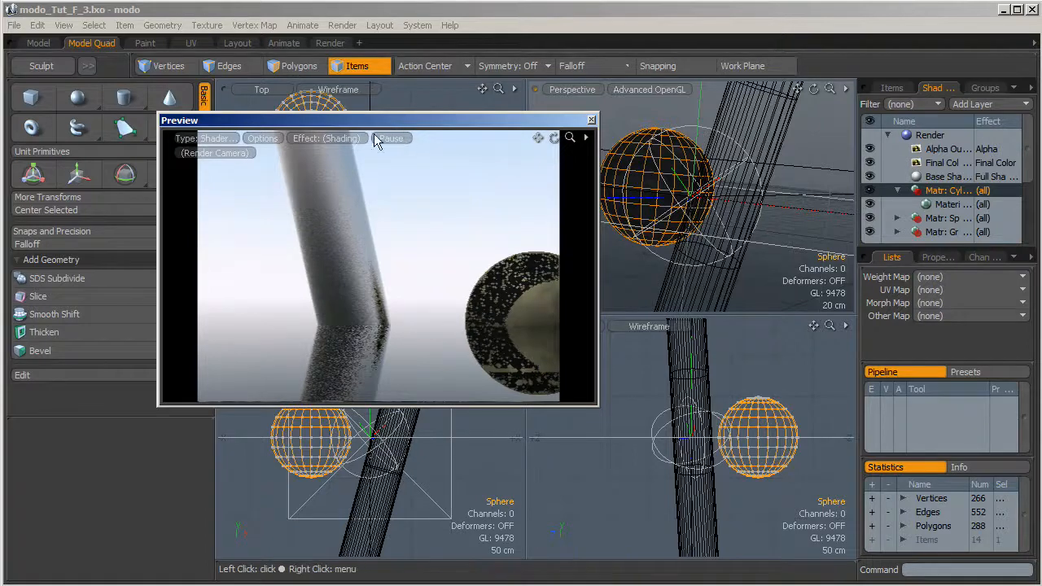
{"action": "left_click", "coordinate": [221, 154]}
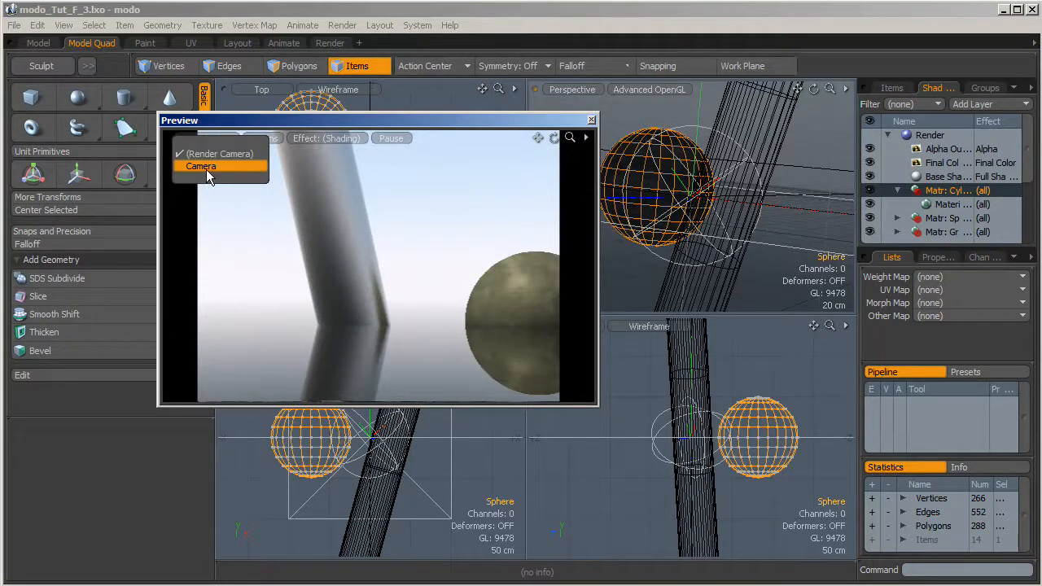
{"action": "left_click", "coordinate": [211, 170]}
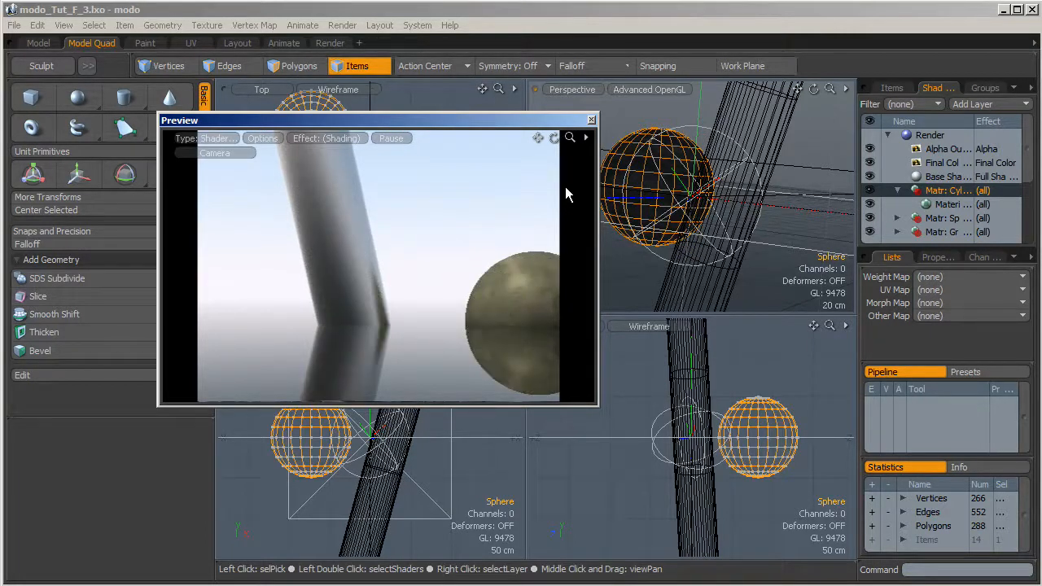
Move and close the floating preview window, and switch to the Render layout
{"action": "left_click", "coordinate": [584, 137]}
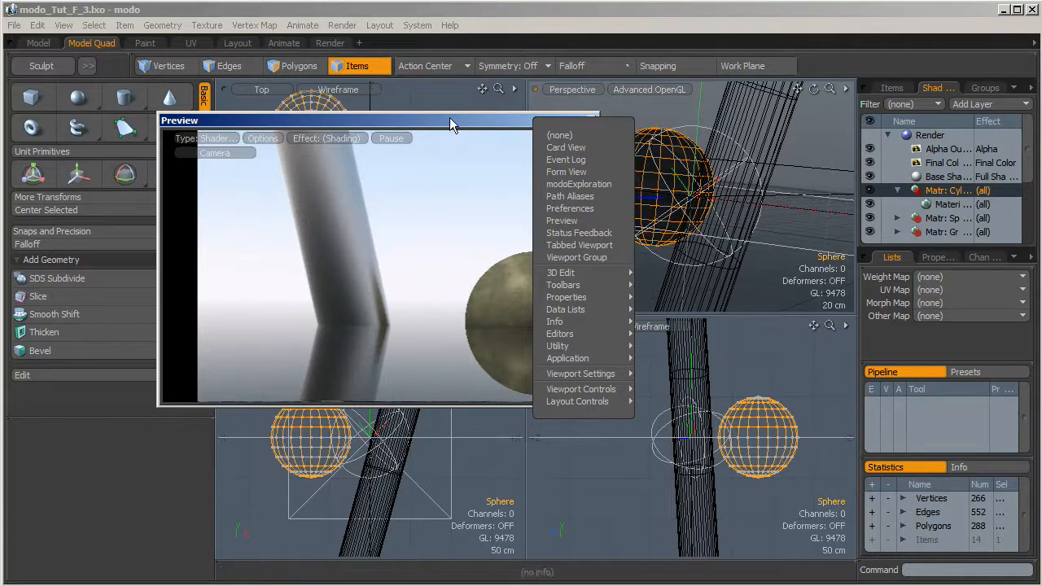
{"action": "left_click_drag", "start_coordinate": [449, 118], "coordinate": [485, 138]}
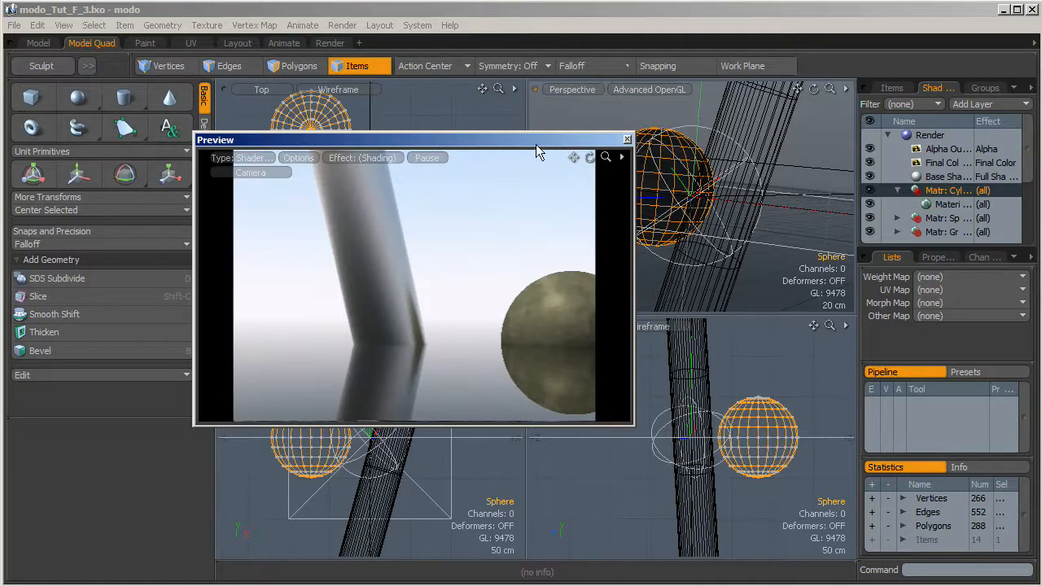
{"action": "left_click_drag", "start_coordinate": [536, 144], "coordinate": [665, 155]}
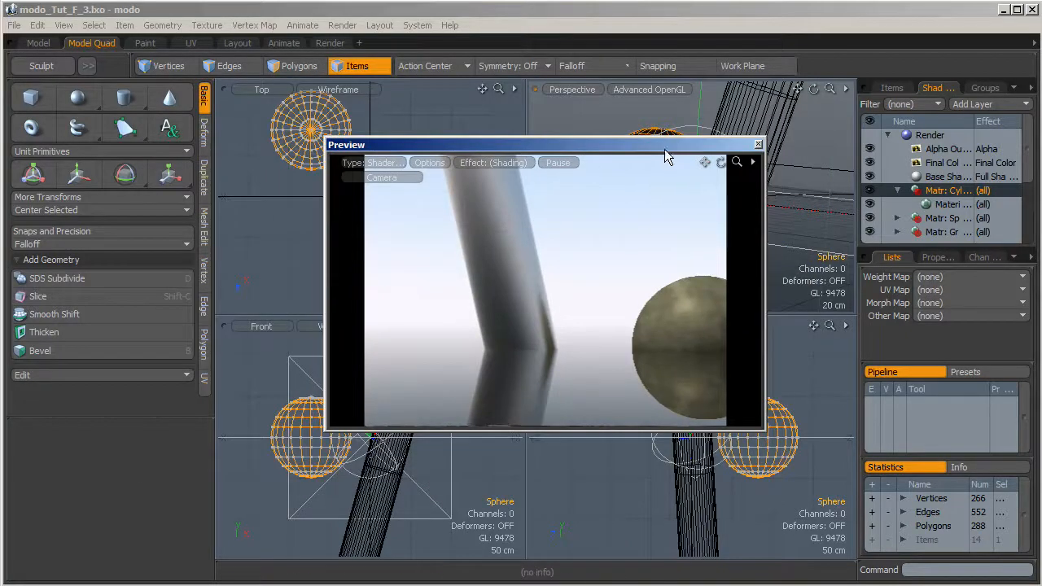
{"action": "left_click", "coordinate": [758, 144]}
{"action": "left_click", "coordinate": [330, 44]}
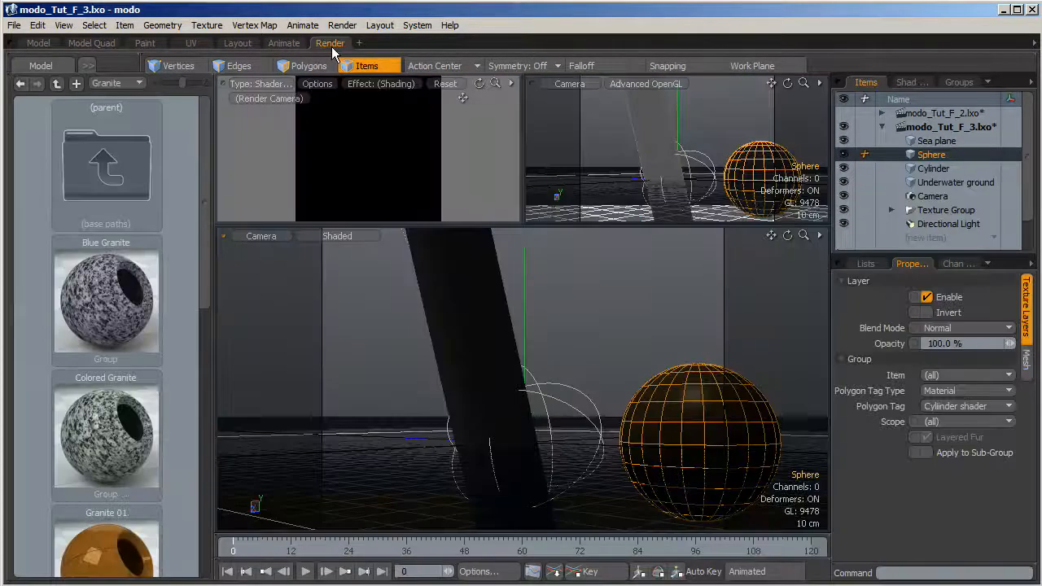